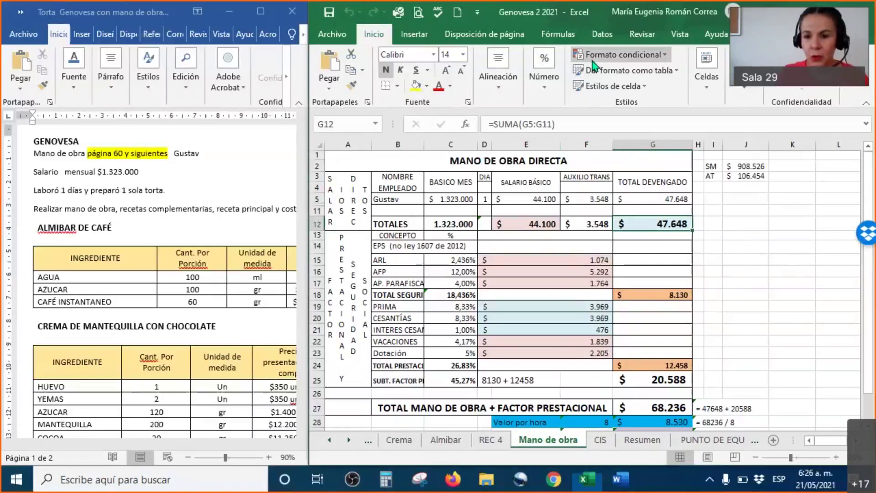
- Show the amounts in D5:G25 of the direct labour table with two decimal places, with the workbook window maximized
drag(653, 145, 636, 381)
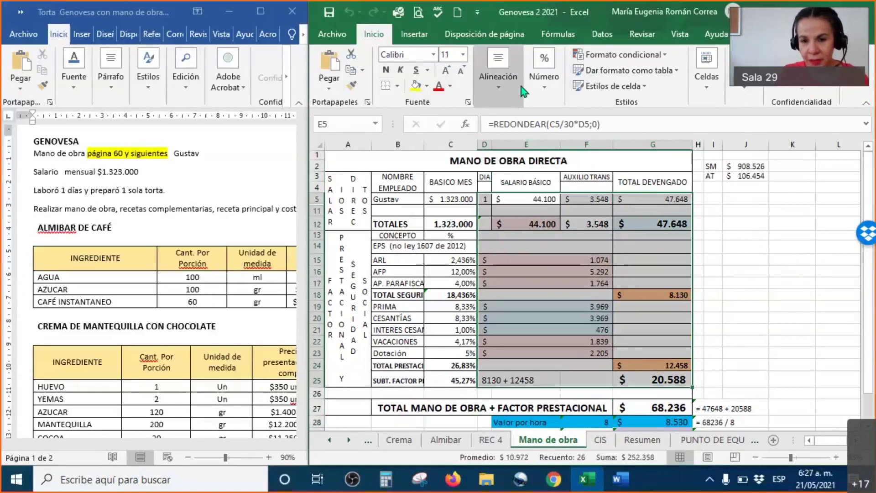
click(549, 91)
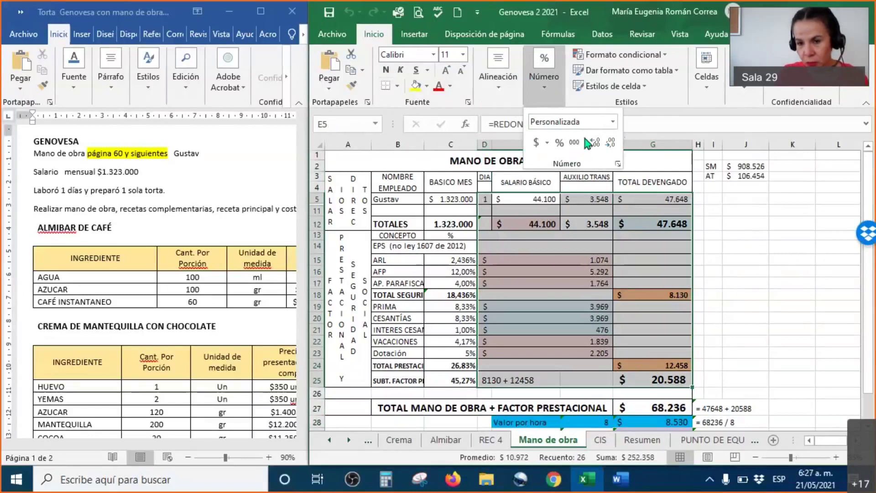
click(595, 142)
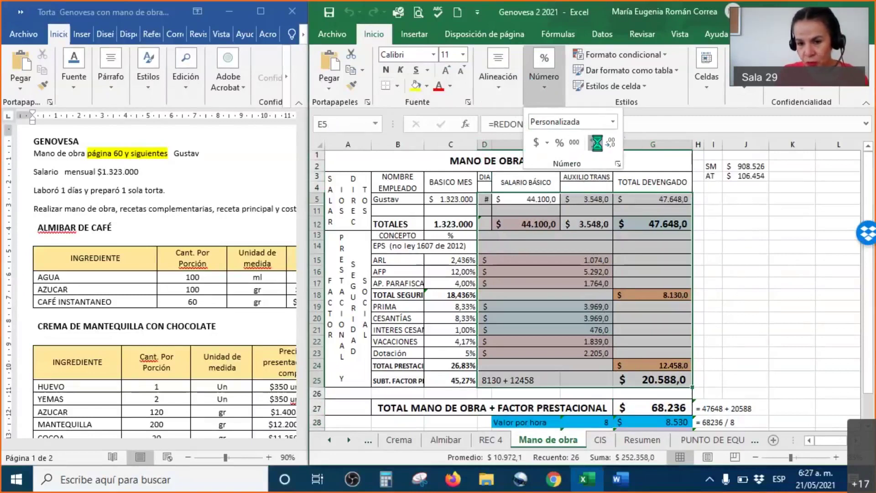
click(597, 142)
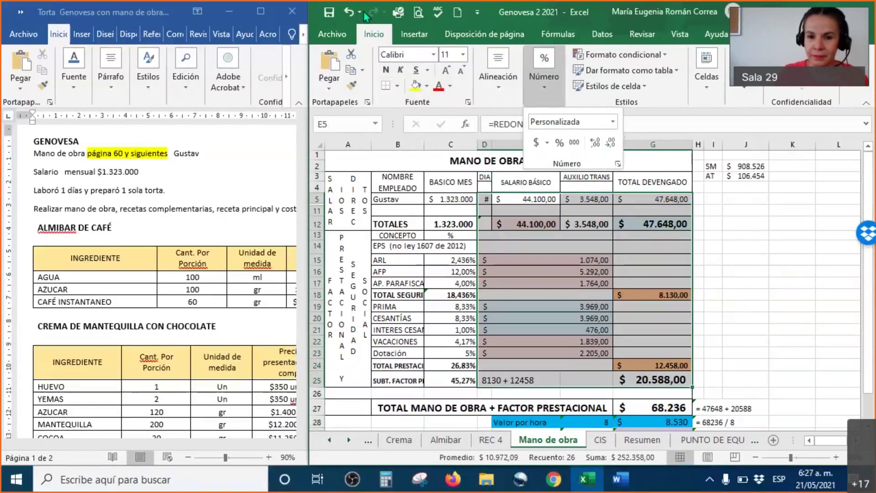
click(511, 13)
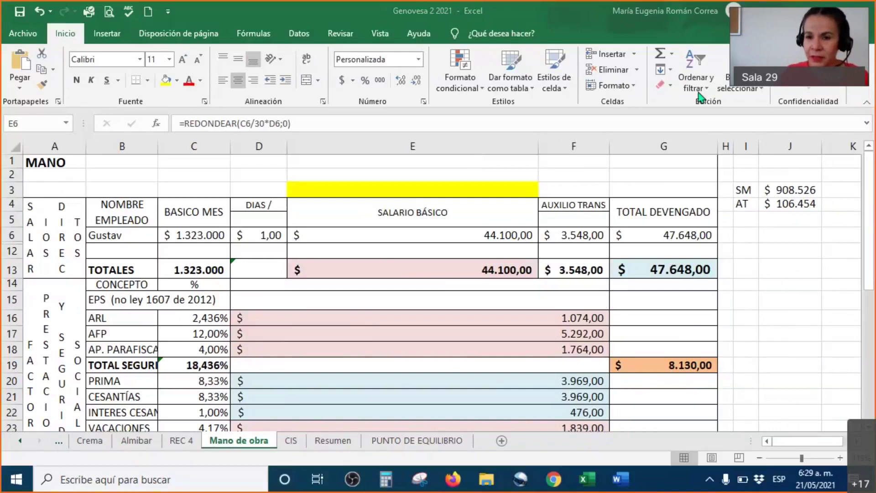
- Enter the formula =C6/30*D6 in the yellow cell E3 above SALARIO BÁSICO
click(461, 187)
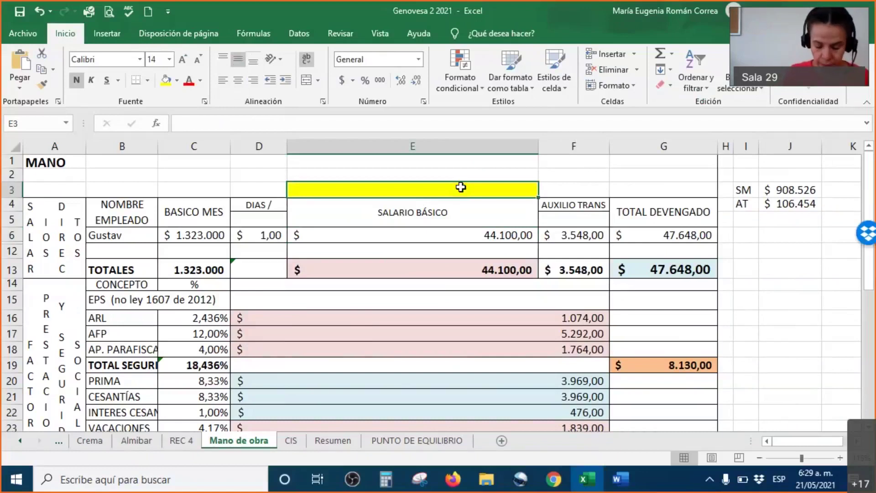
double_click(461, 187)
text(=)
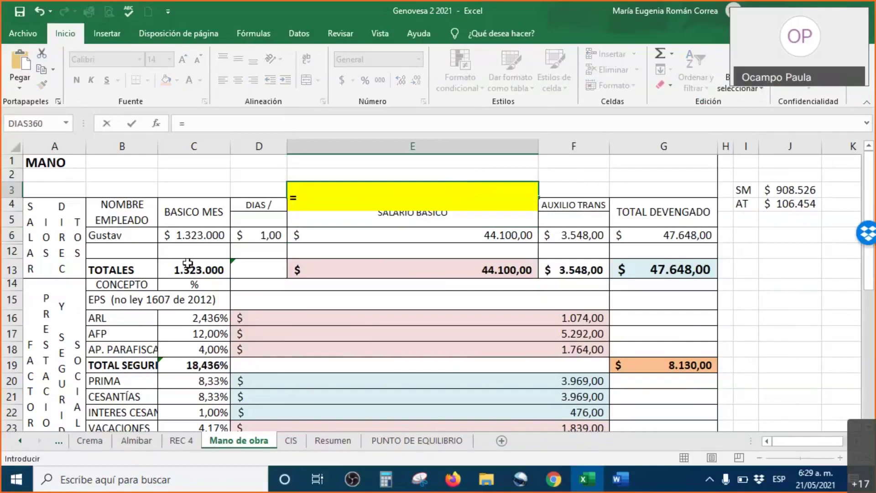
click(178, 238)
text(/)
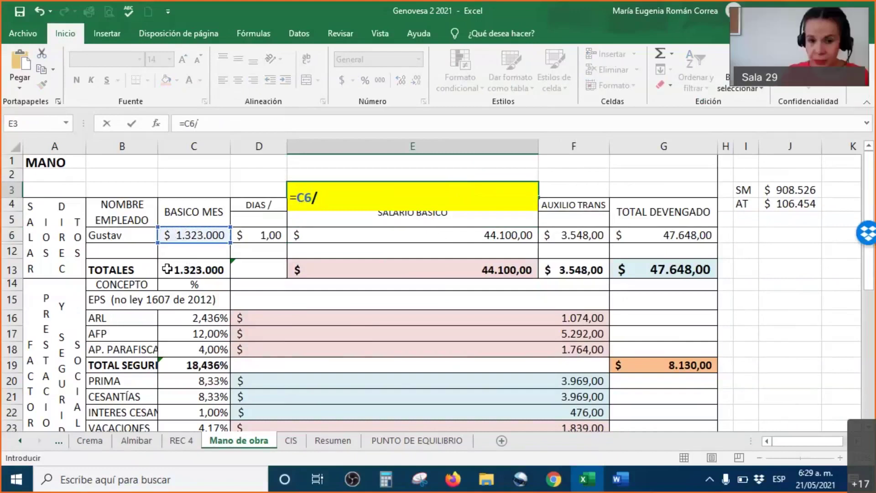
text(30)
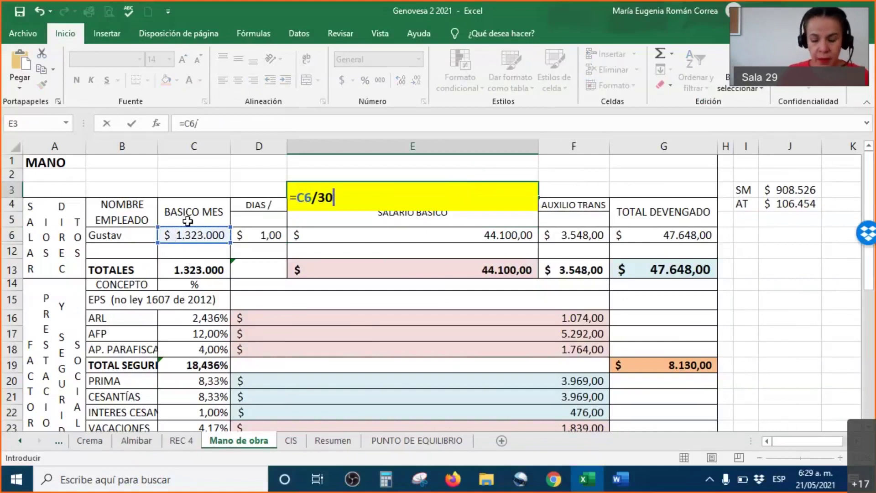
text(*)
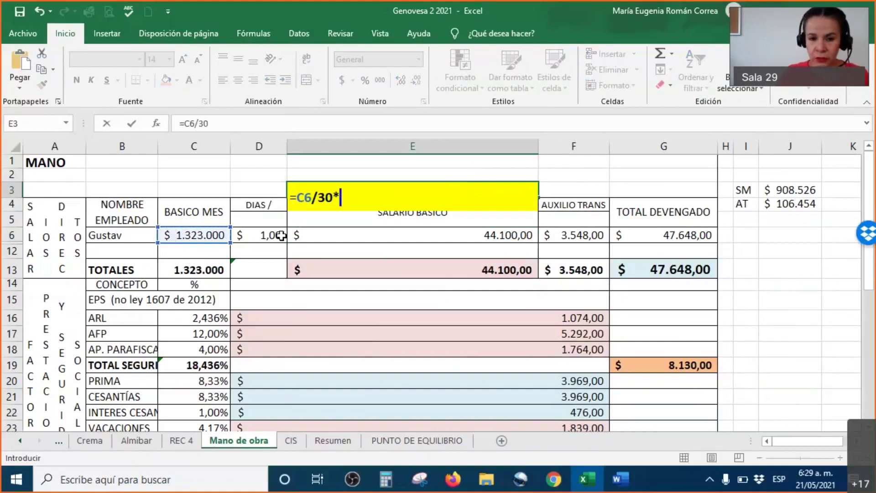
click(262, 236)
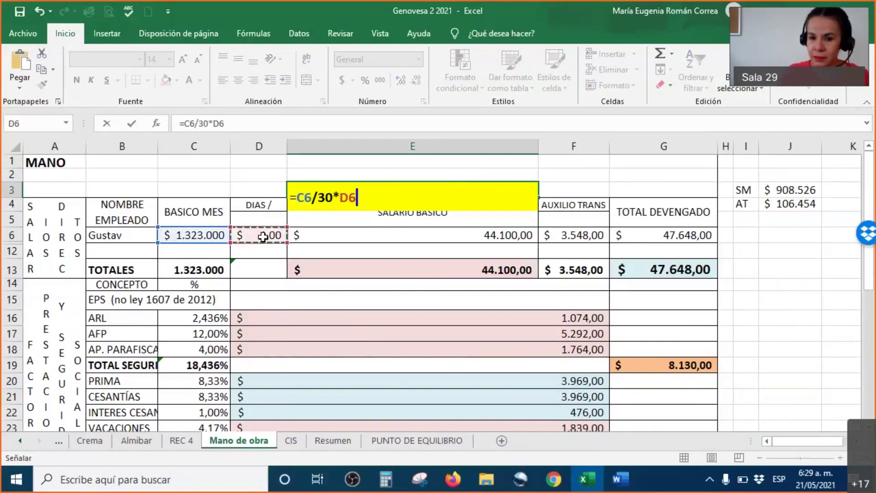
key(Return)
key(Up)
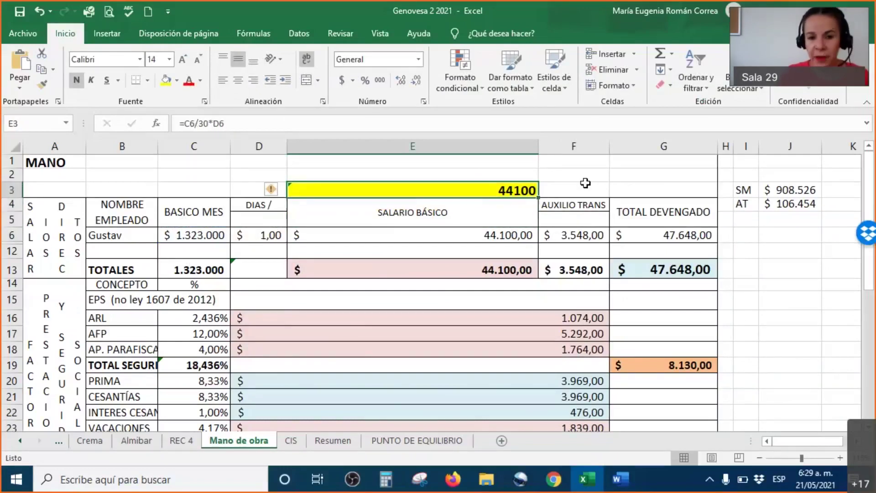
- Add parentheses to the E3 formula to make it =(C6/30)*D6, and show the cell with two decimal places
click(497, 233)
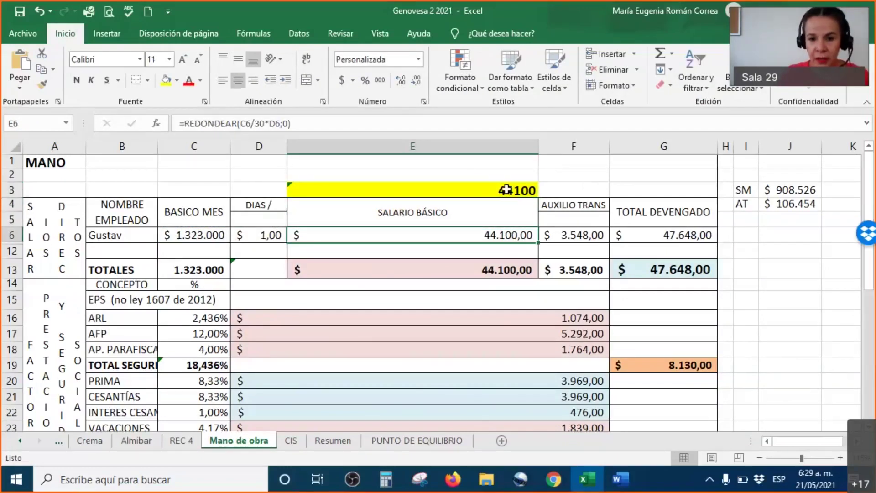
click(503, 191)
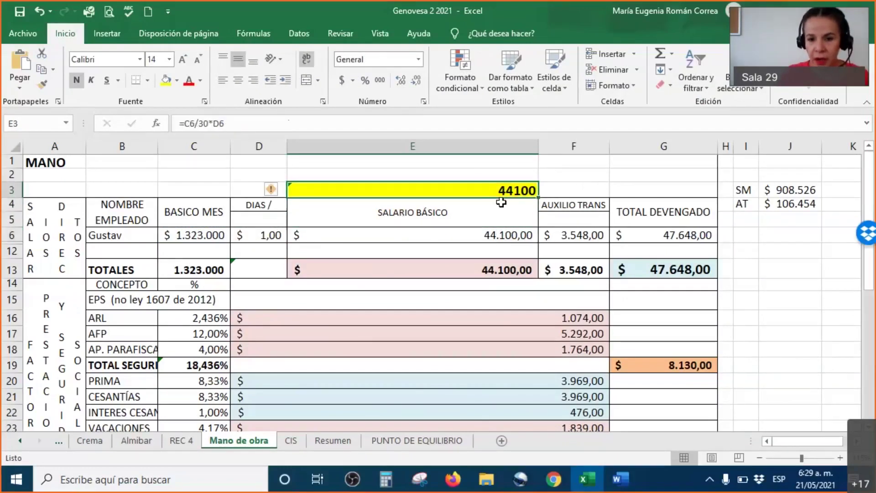
double_click(419, 191)
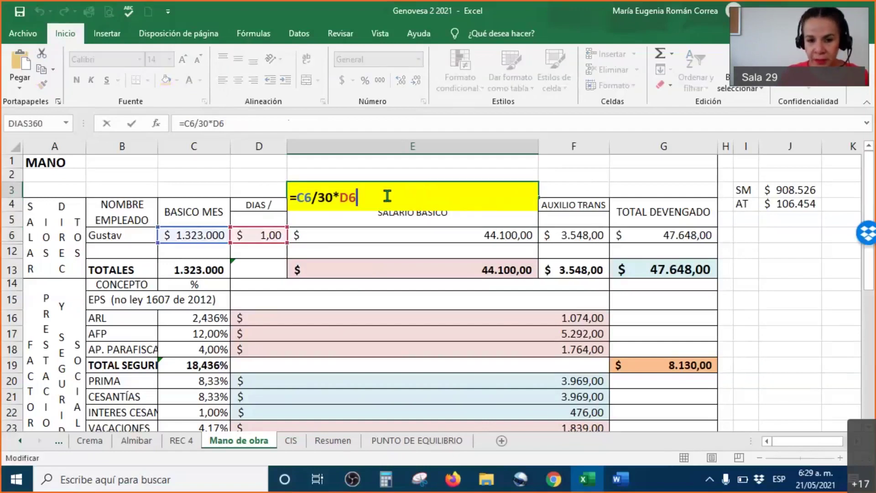
click(301, 197)
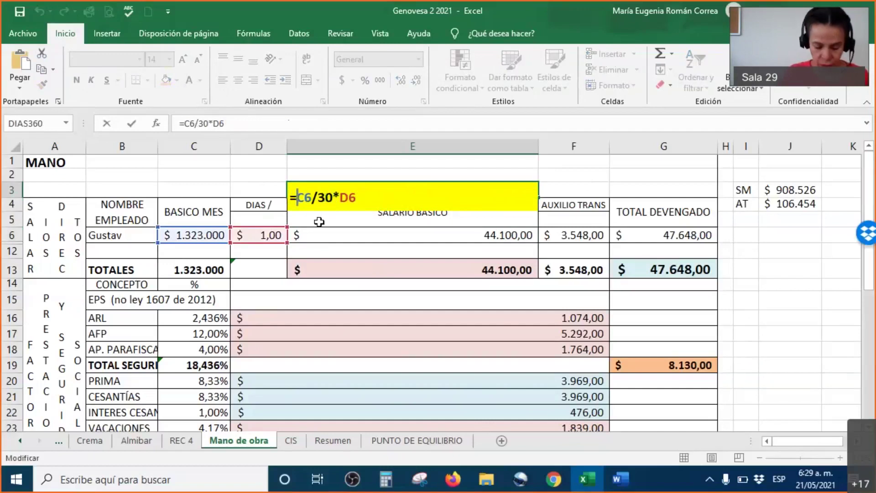
text(()
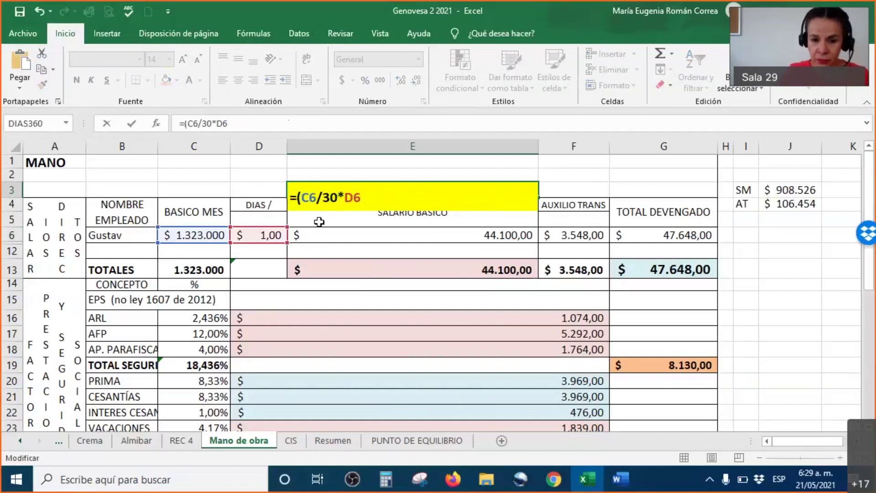
key(Right)
key(Right)
key(Right)
key(Right)
key(Right)
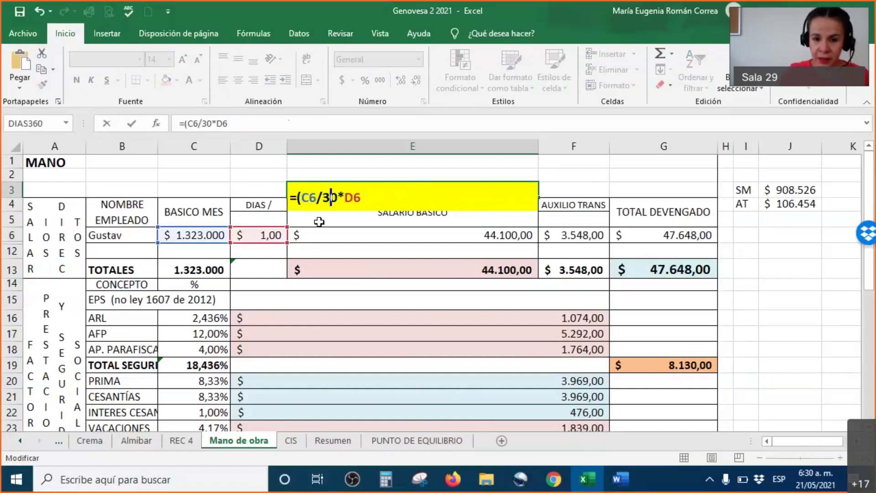
text())
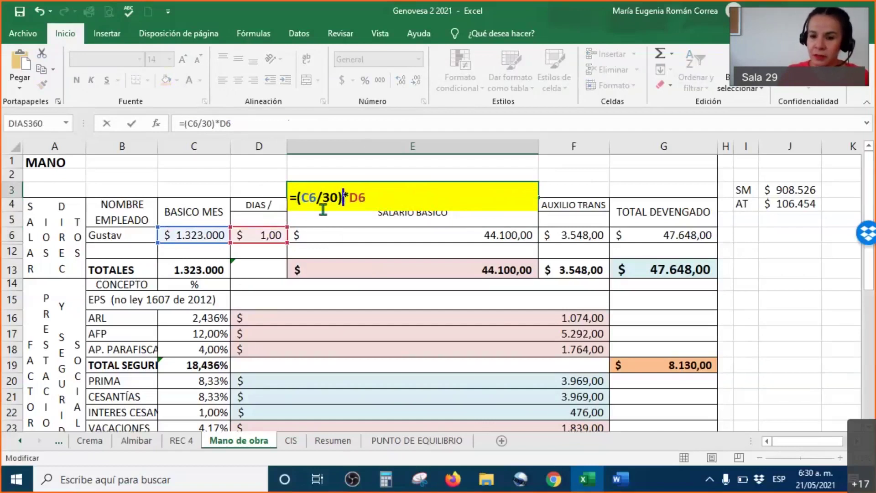
key(Return)
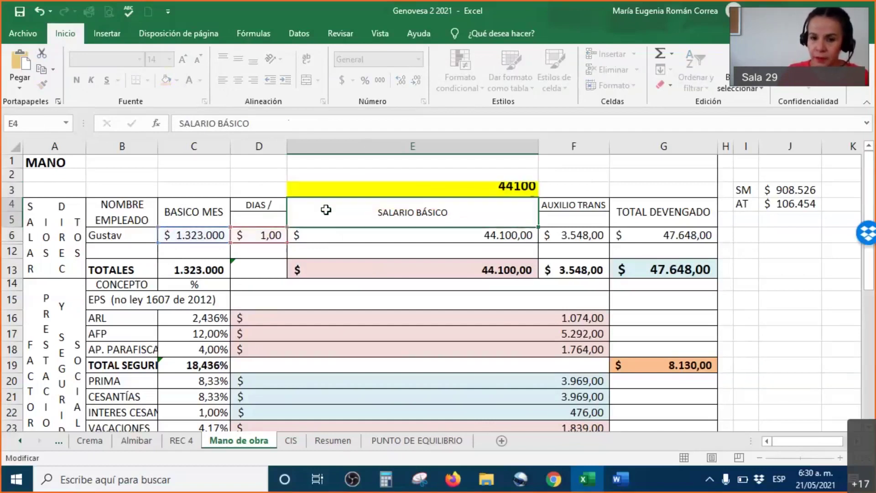
key(Up)
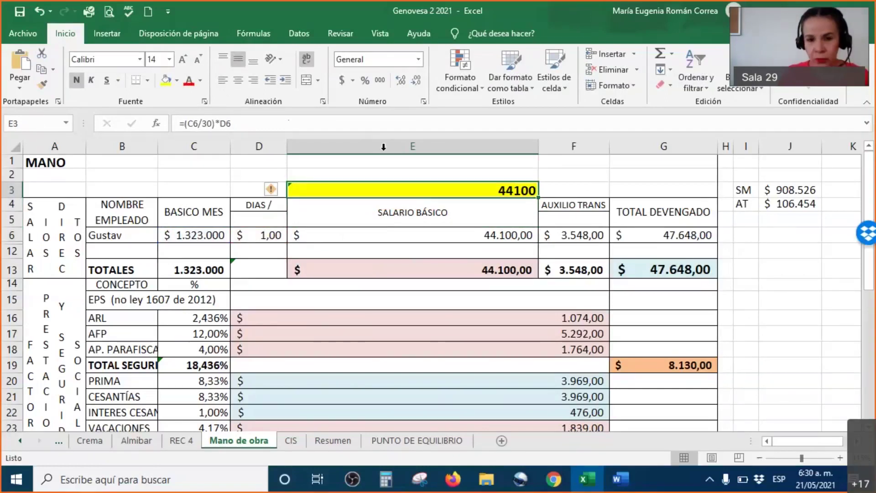
click(403, 81)
click(402, 81)
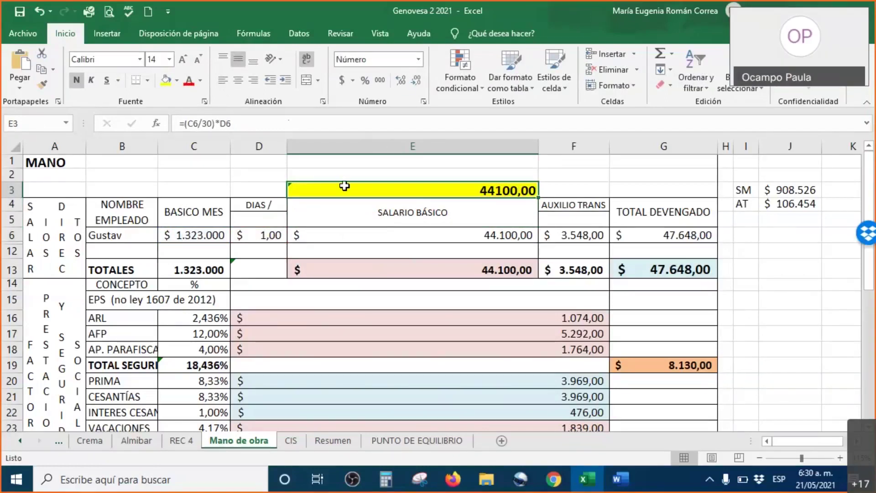
- Set the monthly basic salary in C6 to 1323450
click(203, 236)
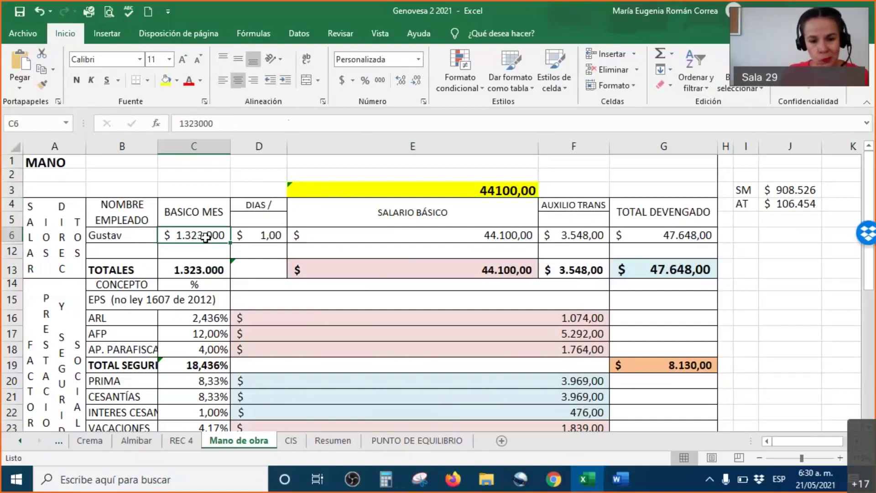
text(13)
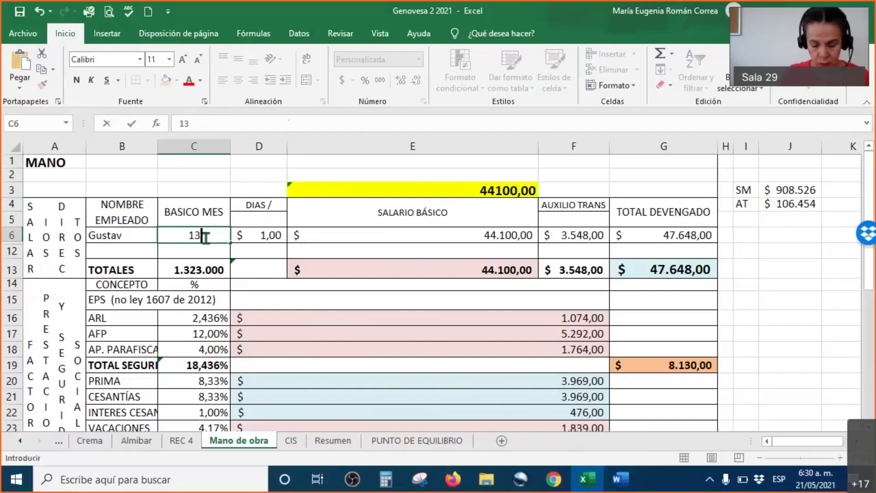
text(32)
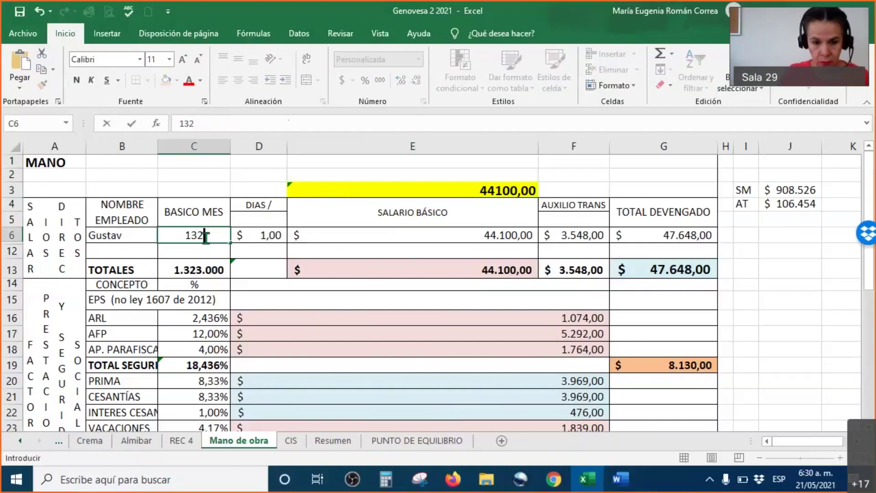
text(3450)
key(Return)
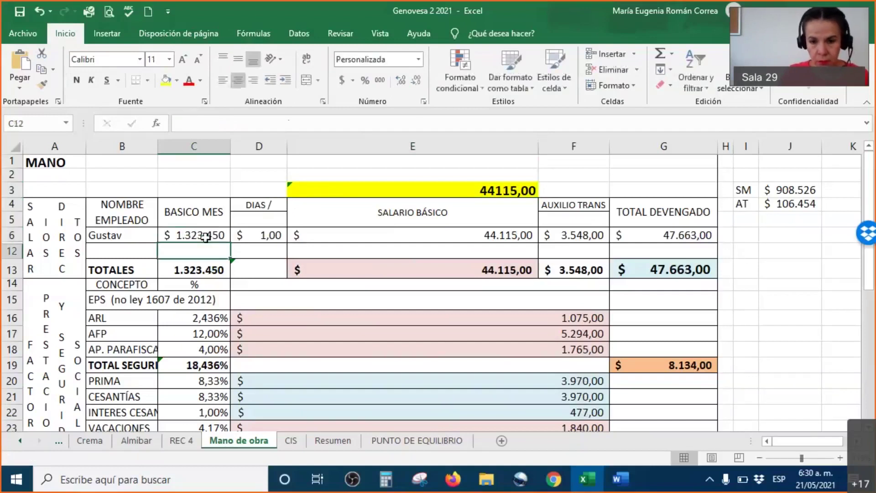
- Change the last digit of the monthly basic salary in C6 so the value is 1323451
click(206, 237)
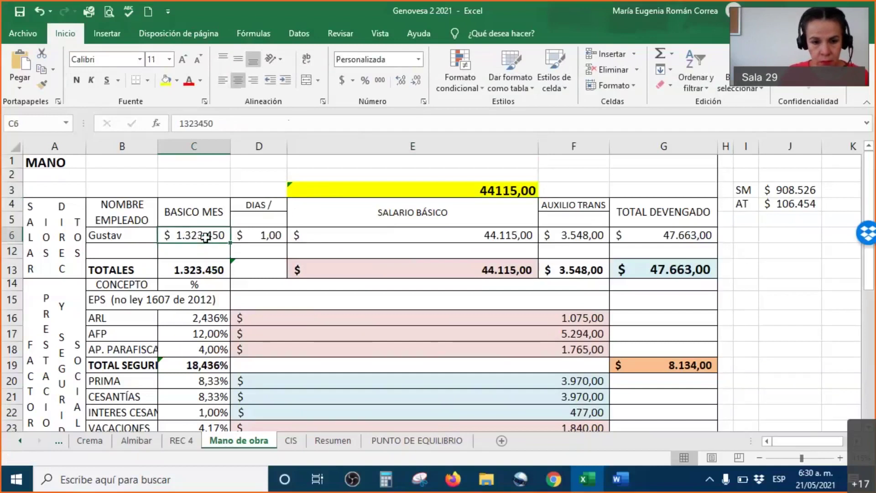
click(215, 123)
key(BackSpace)
text(1)
key(Return)
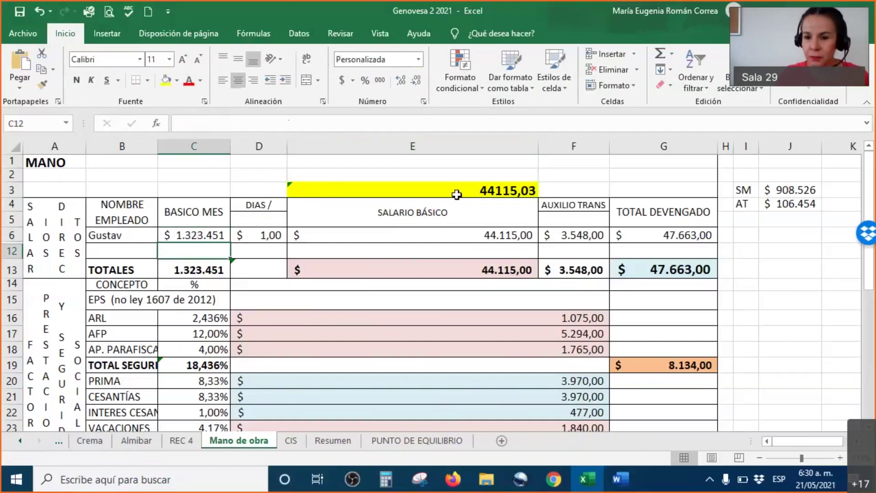
- Increase the decimals shown in the yellow cell E3 to seven places
click(529, 188)
click(400, 81)
click(401, 80)
click(400, 81)
click(400, 80)
click(400, 80)
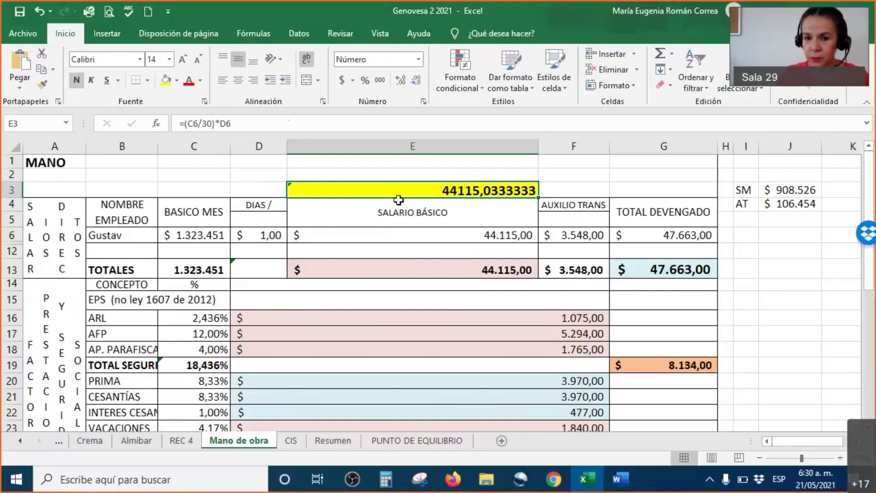
- Wrap the E3 calculation in REDONDEAR with zero decimals, making the formula =REDONDEAR((C6/30)*D6;0)
double_click(420, 191)
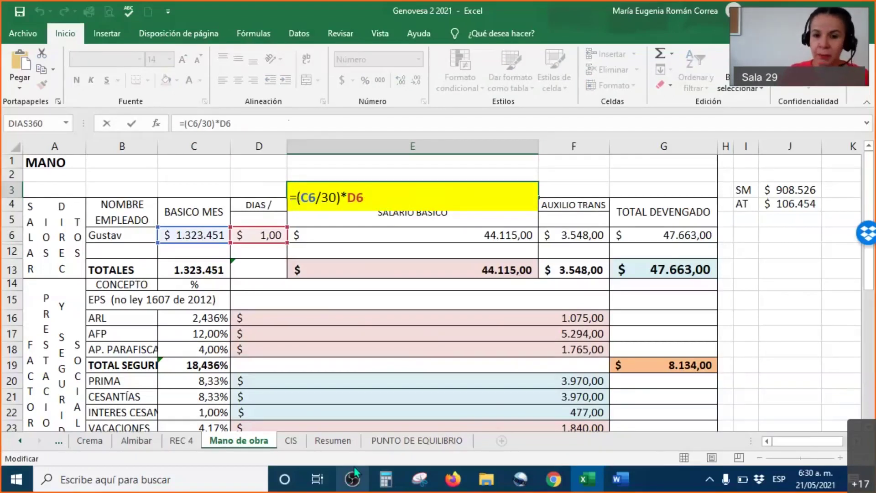
text(redondear)
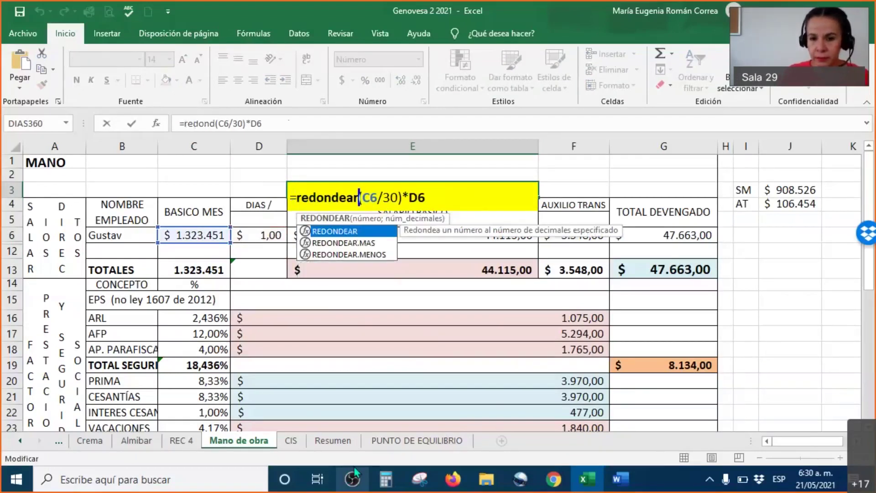
text(()
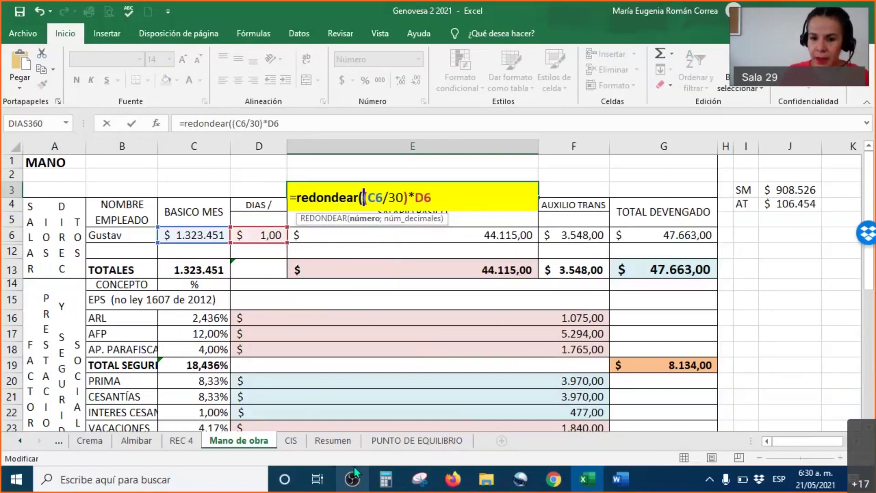
click(448, 201)
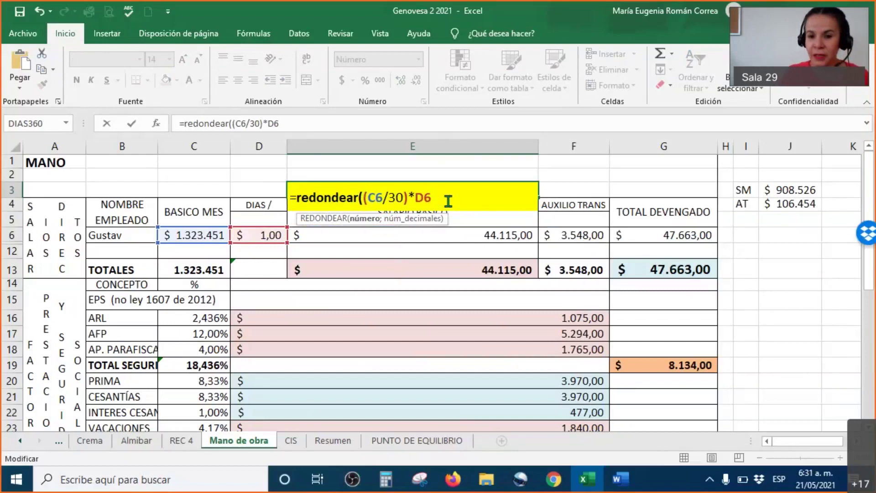
text(;)
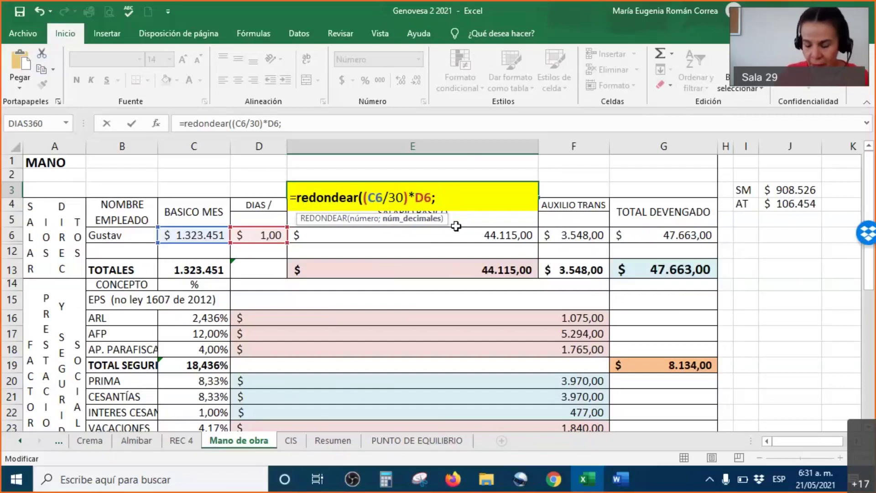
text(0)
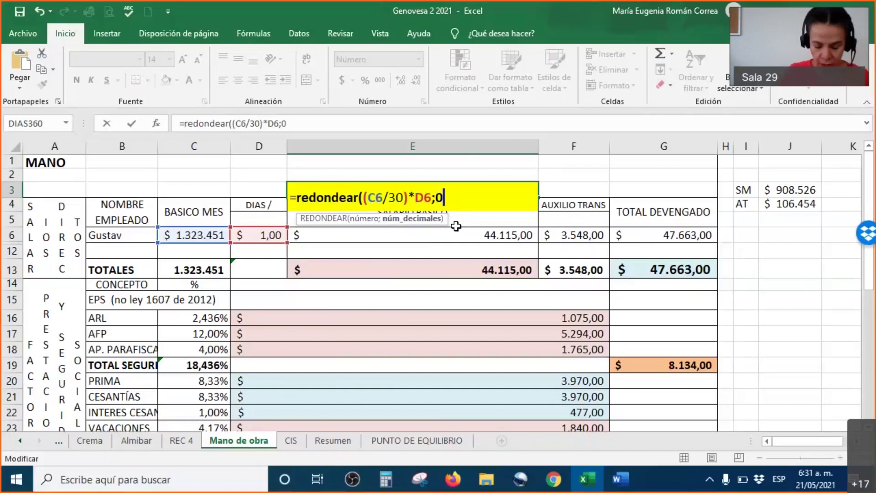
text())
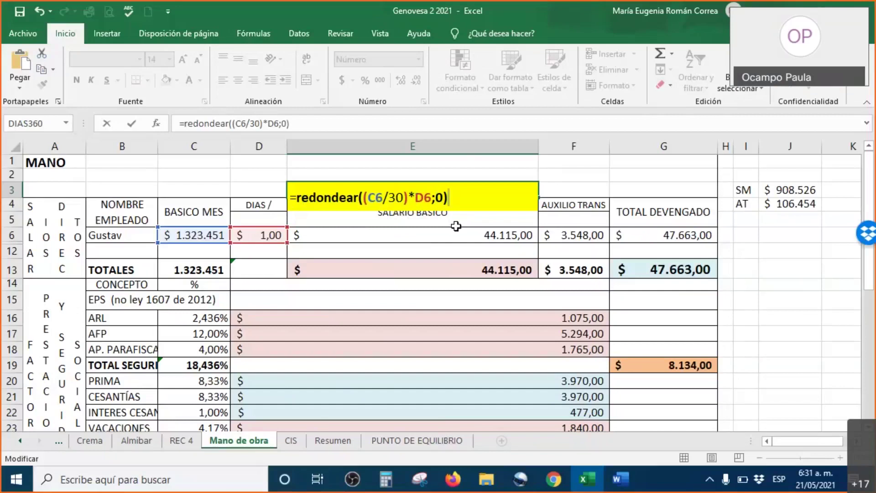
key(Return)
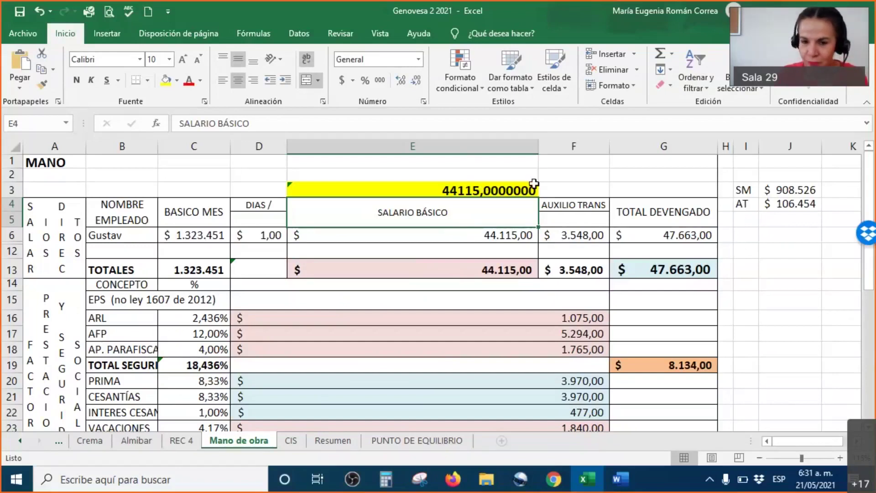
- Reduce the decimals shown in the yellow cell E3 to two places
click(456, 191)
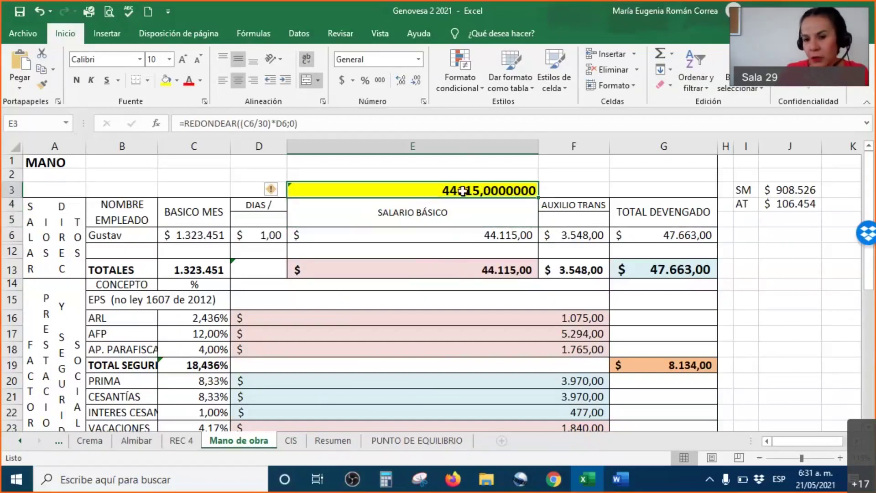
click(416, 80)
click(415, 80)
click(416, 80)
click(417, 81)
click(417, 81)
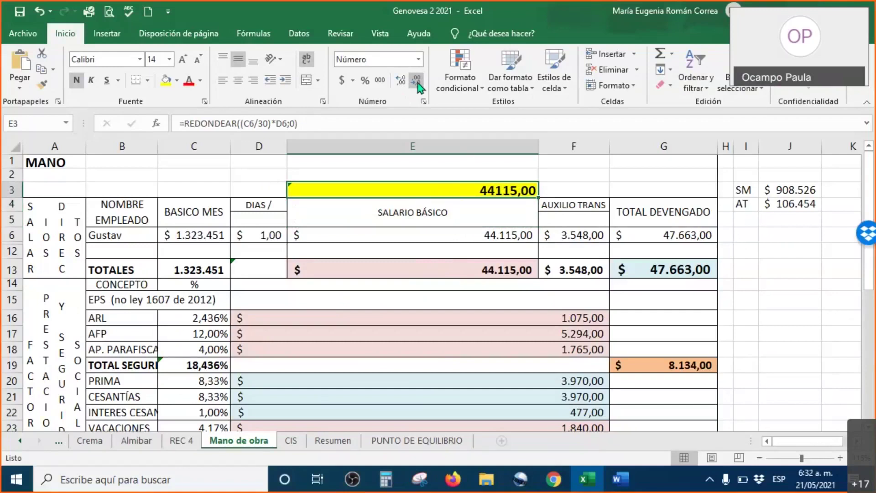
- Show eight additional decimals in the basic salary cell E6, and return it to two decimal places
click(505, 238)
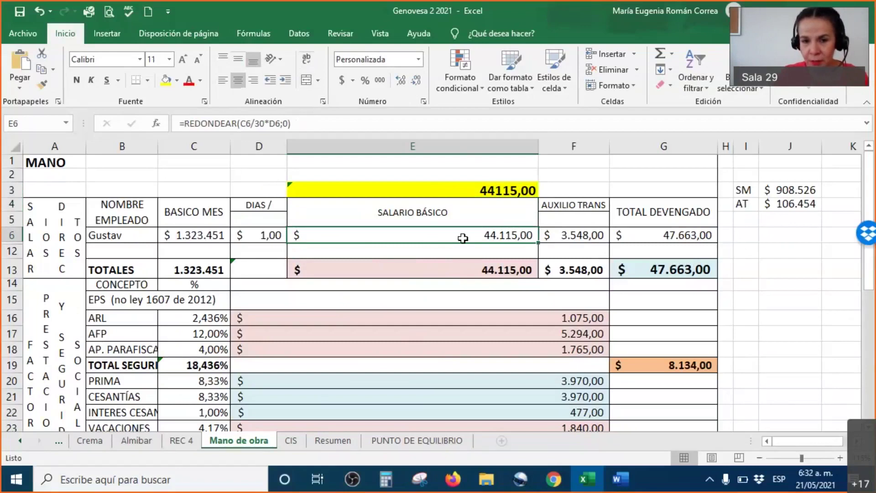
click(401, 81)
click(401, 80)
click(401, 81)
click(402, 81)
click(402, 81)
click(402, 81)
click(402, 81)
click(402, 81)
click(416, 81)
click(417, 81)
click(417, 81)
click(416, 82)
click(416, 81)
click(416, 81)
click(417, 81)
click(417, 81)
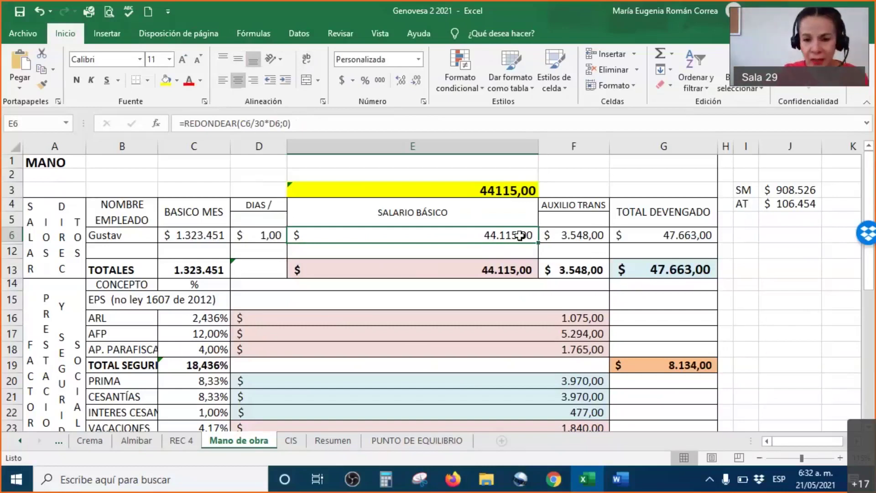
- Review the rounding formula in E3 and set the monthly basic salary in C6 to 1323000
double_click(471, 193)
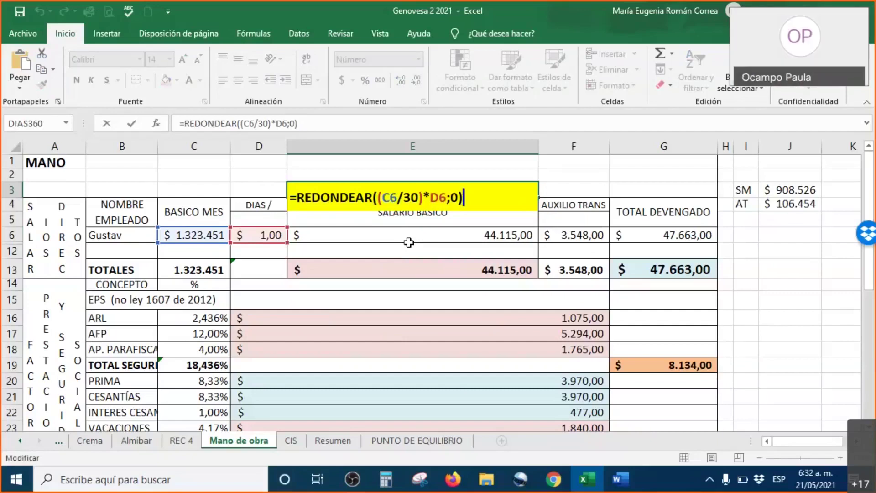
key(Return)
click(194, 231)
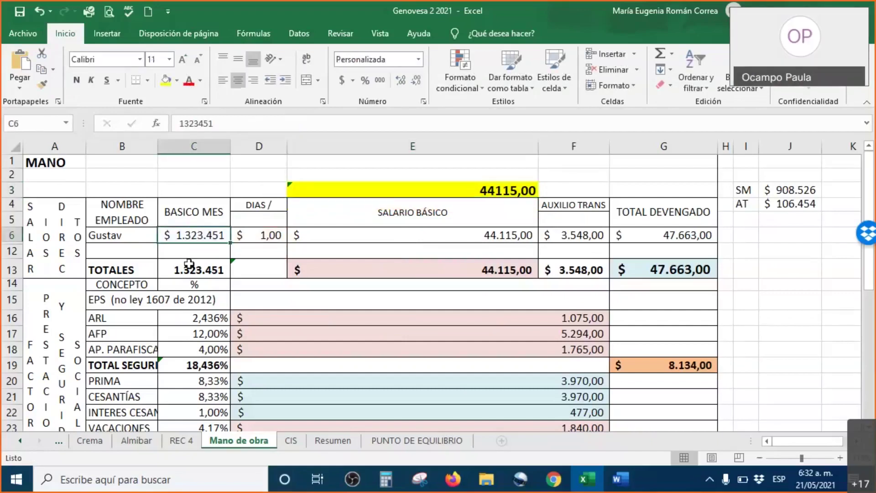
click(239, 122)
key(BackSpace)
key(BackSpace)
key(BackSpace)
text(000)
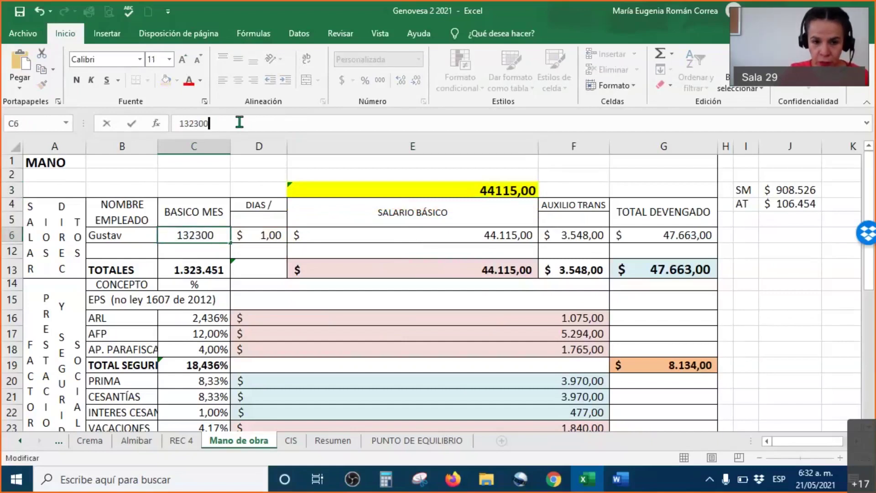
key(Return)
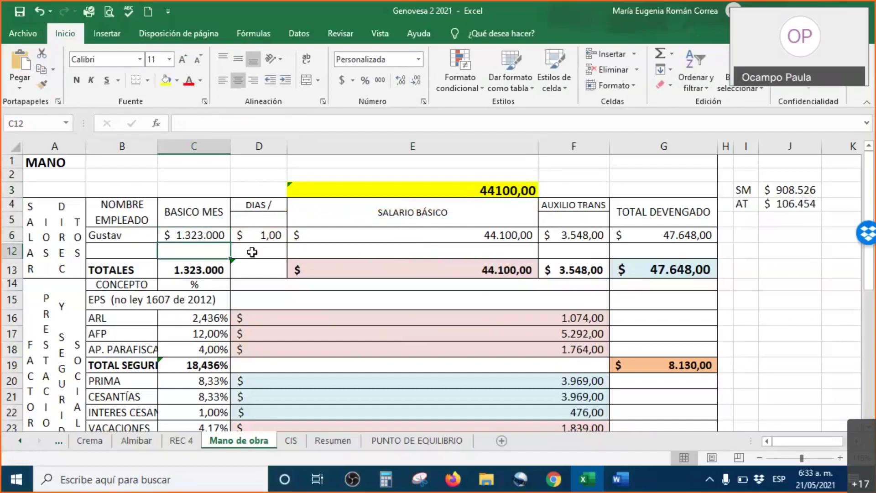
- Inspect the formulas behind the rounded salary in E3 and the salario básico, auxilio de transporte and total devengado cells in row 6
click(182, 237)
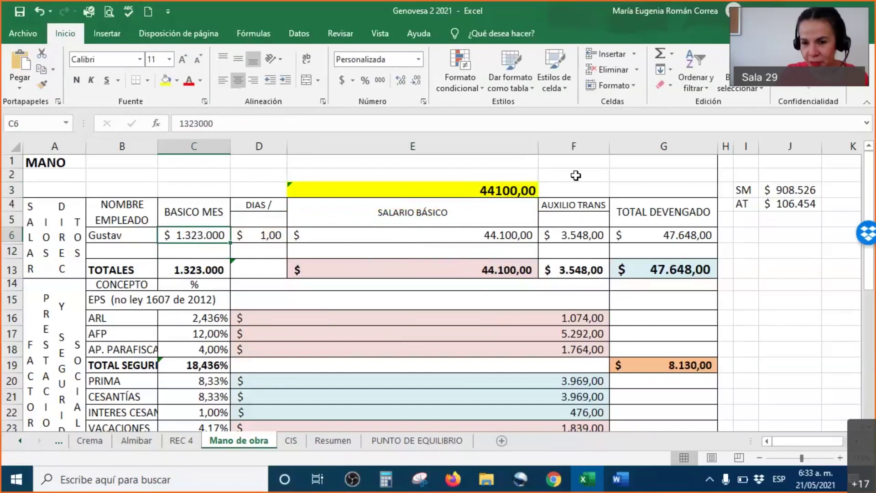
click(415, 182)
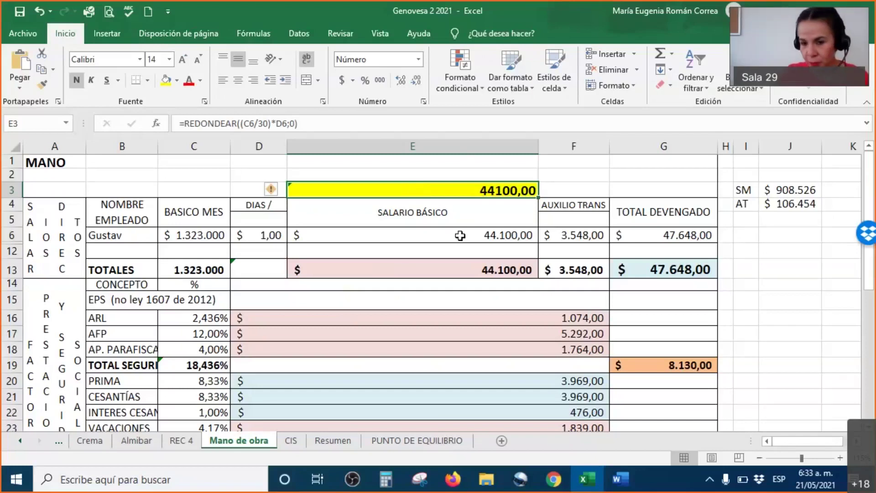
double_click(461, 235)
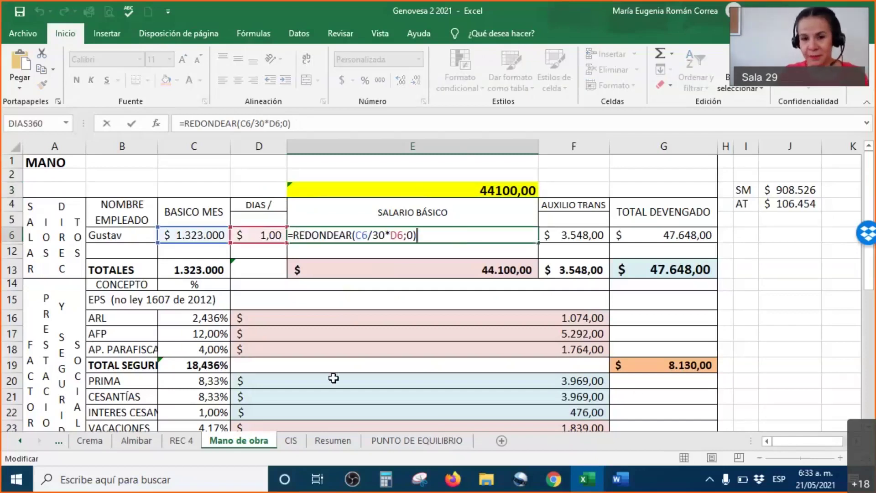
key(Return)
click(568, 234)
double_click(569, 235)
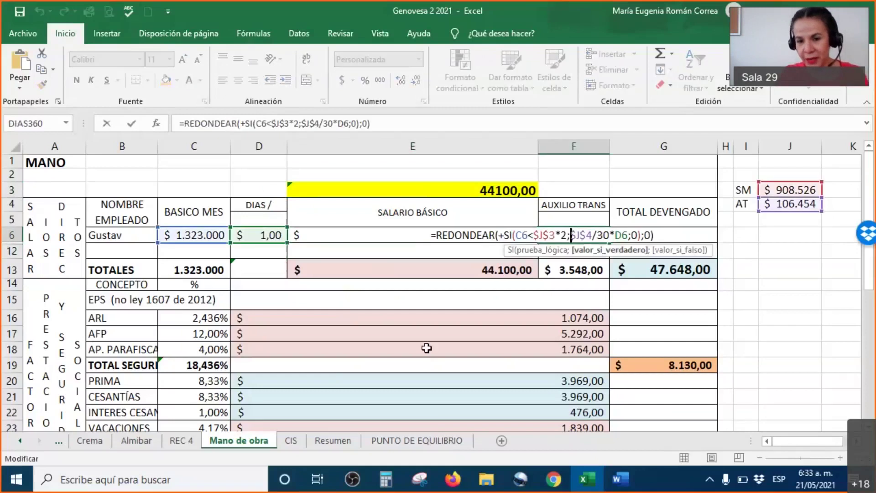
key(Escape)
double_click(663, 235)
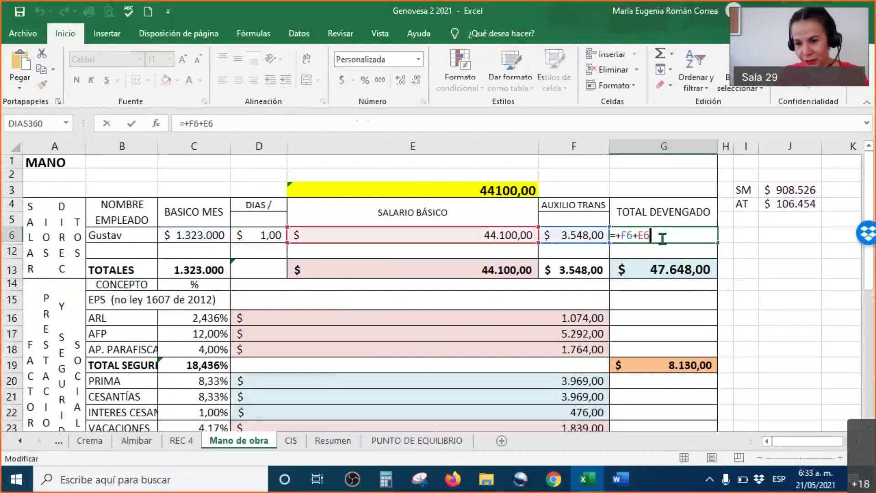
key(Return)
click(661, 233)
click(567, 232)
click(494, 241)
- Examine the REDONDEAR formulas that calculate the ARL amount in row 16 and the PRIMA amount in row 20
scroll(502, 255, down, 1)
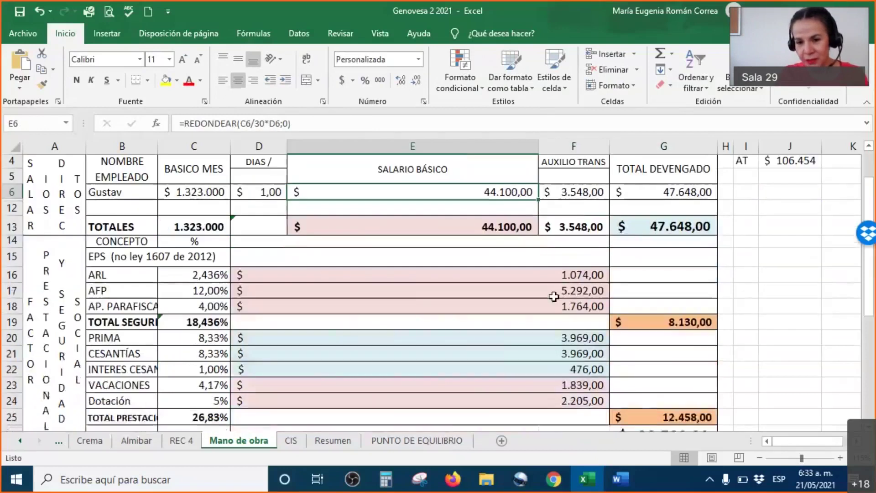
double_click(553, 275)
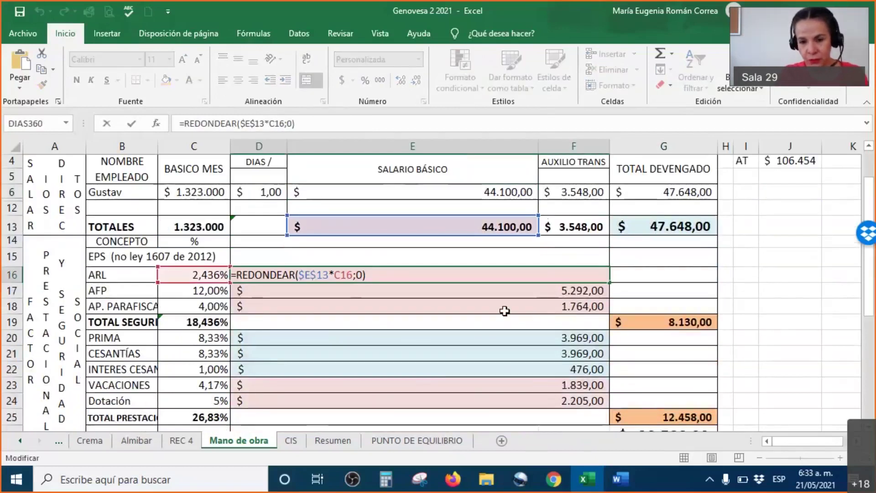
key(Return)
click(580, 340)
double_click(580, 340)
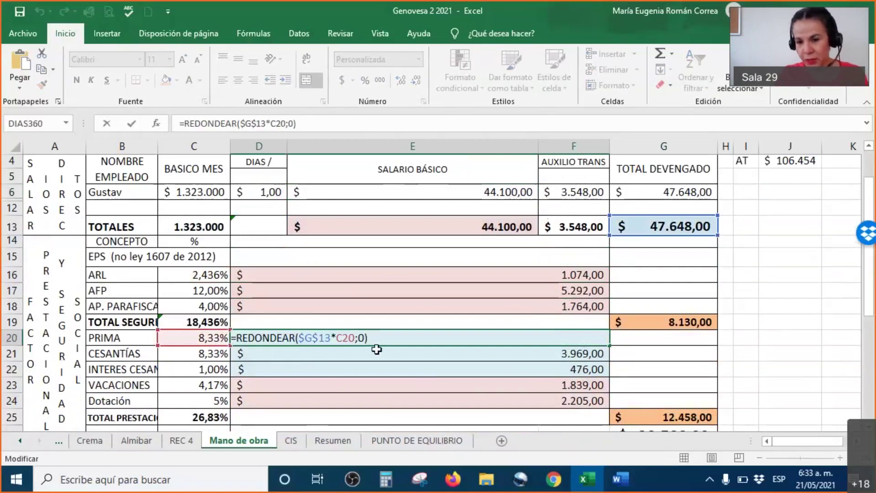
key(Return)
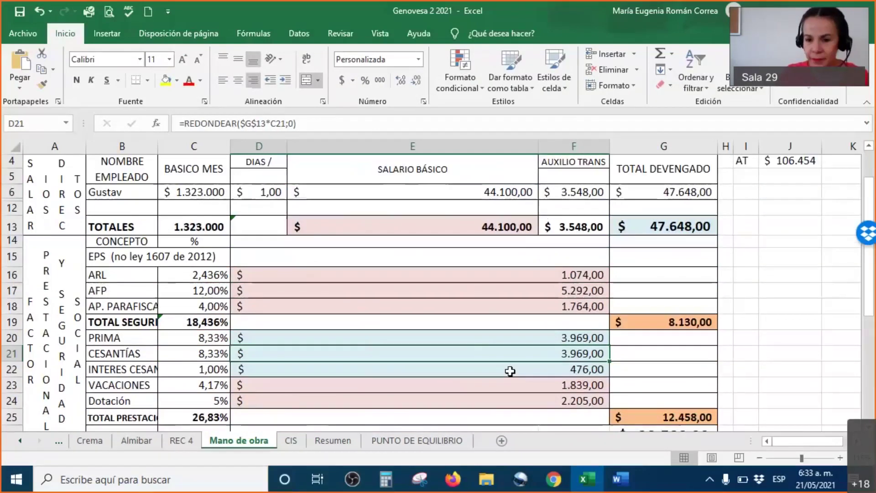
- Clear the percentage cells C26 for the factor prestacional subtotal and C25 for the total prestaciones sociales
scroll(493, 361, down, 3)
ctrl+scroll(442, 328, down, 1)
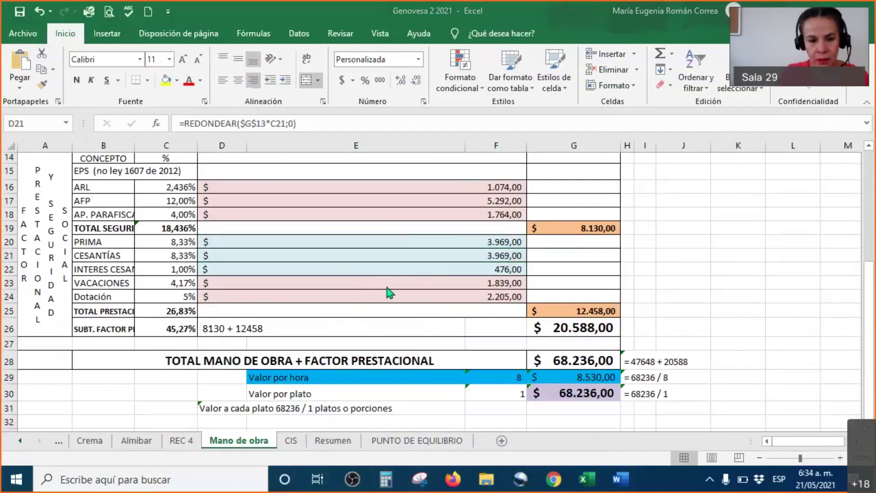
click(171, 329)
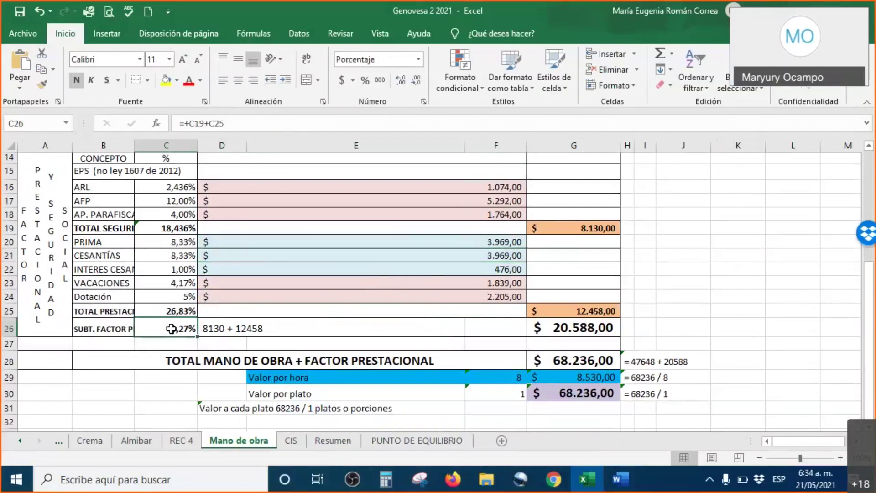
key(Delete)
click(164, 311)
key(Delete)
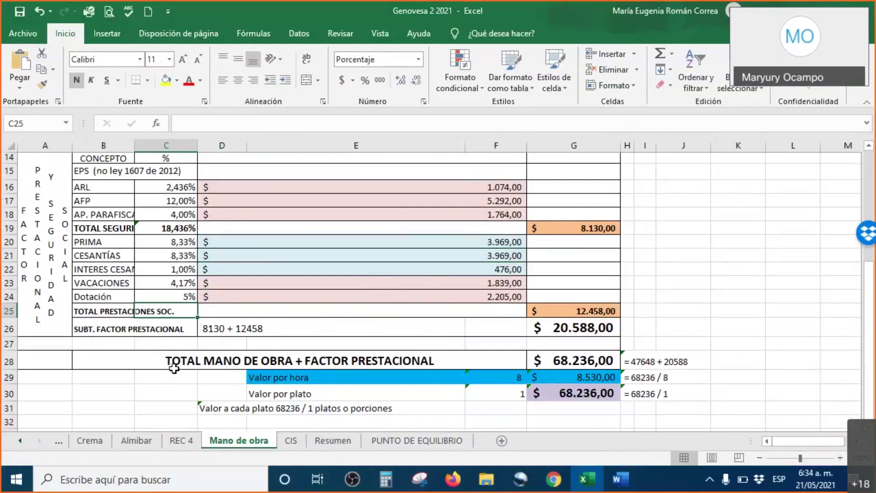
- Point out the peso amounts in G25:G26 and the cells C25:C26 in the same two total rows
drag(608, 310, 608, 329)
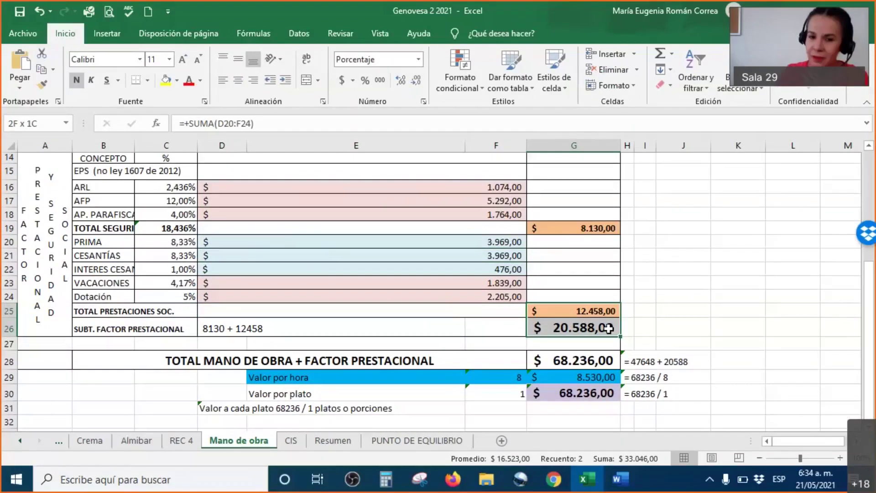
click(609, 311)
drag(602, 328, 601, 327)
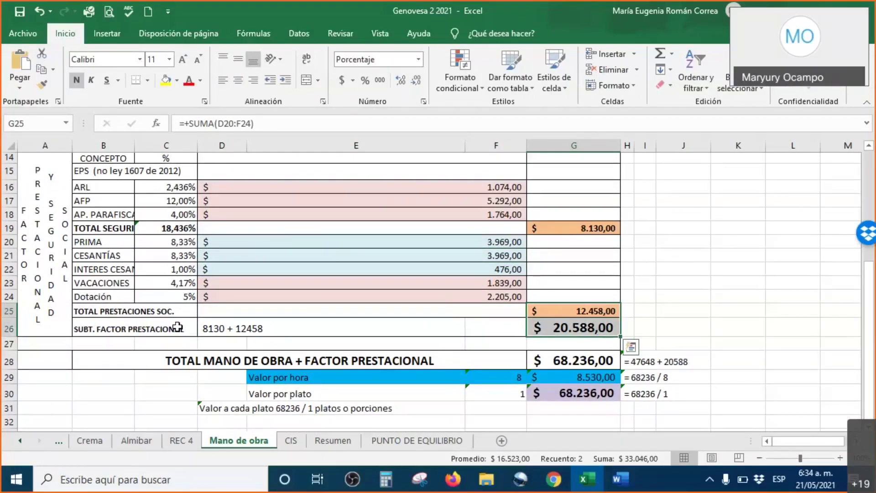
drag(177, 327, 179, 311)
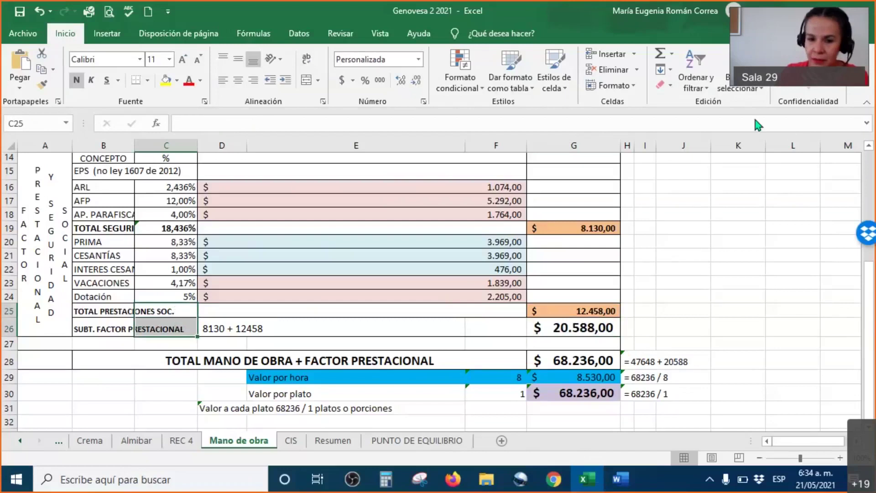
click(589, 312)
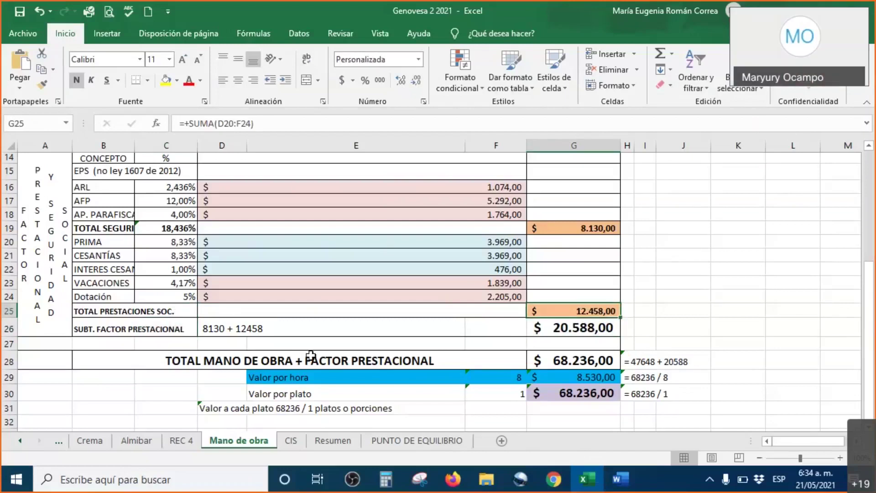
- Clear the total percentage in C19 of the seguridad social row and check its peso total in G19
click(139, 228)
key(Delete)
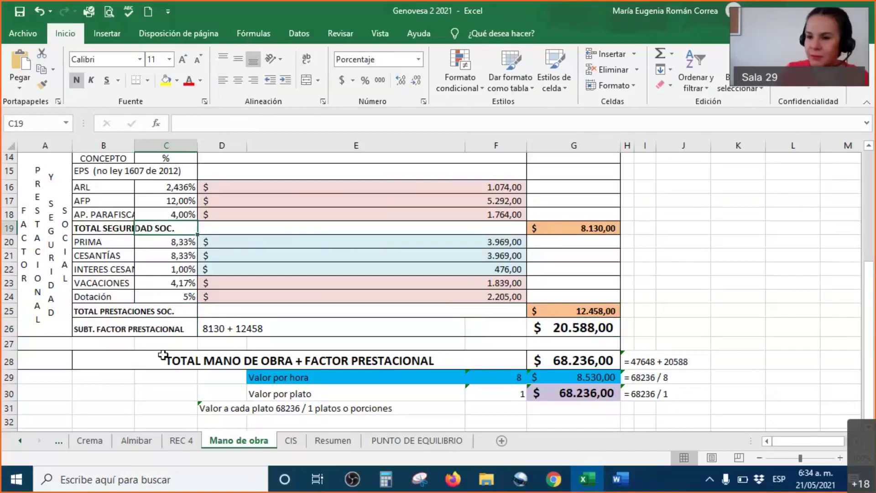
click(571, 230)
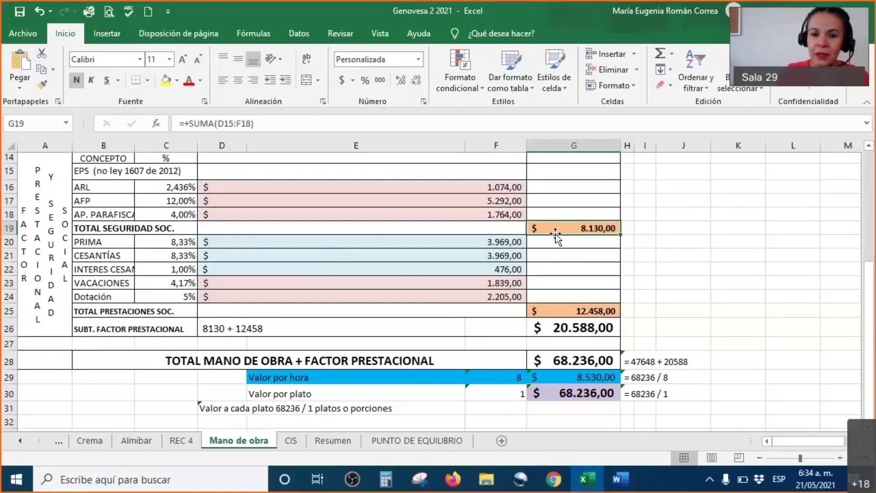
click(174, 226)
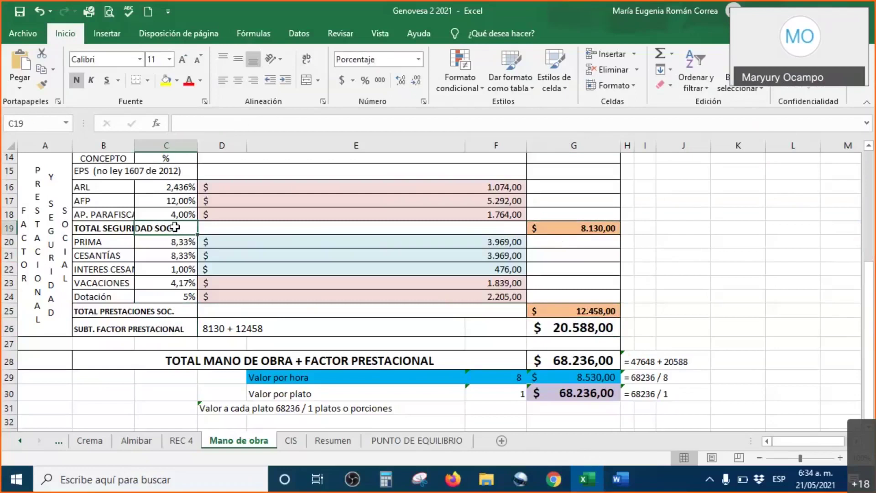
- Point out the seguridad social percentages in C16:C18 and examine the REDONDEAR formula for the cesantías interest in row 22
drag(173, 188, 175, 213)
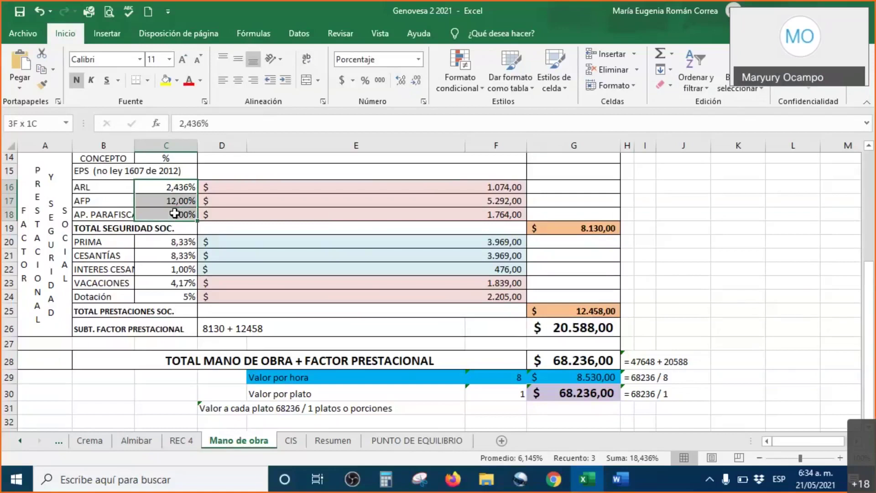
mouse_move(174, 213)
mouse_down()
mouse_move(177, 191)
mouse_move(178, 215)
mouse_up()
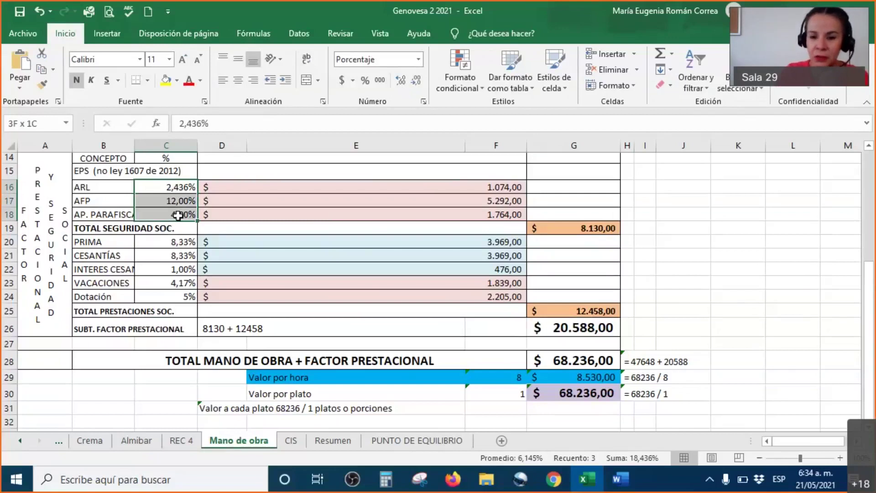
click(332, 266)
scroll(605, 359, down, 1)
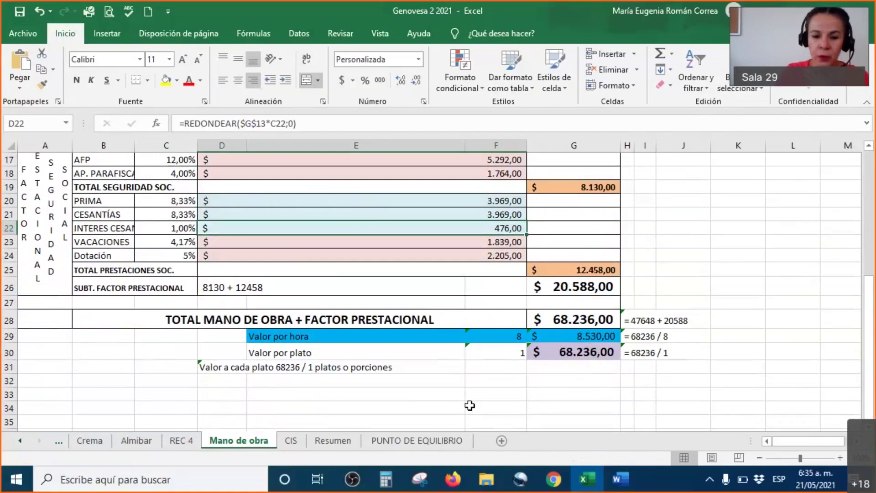
- View the workbook side by side with the Word document containing the Genovesa salary data and recipe ingredients
key(super+Right)
click(297, 338)
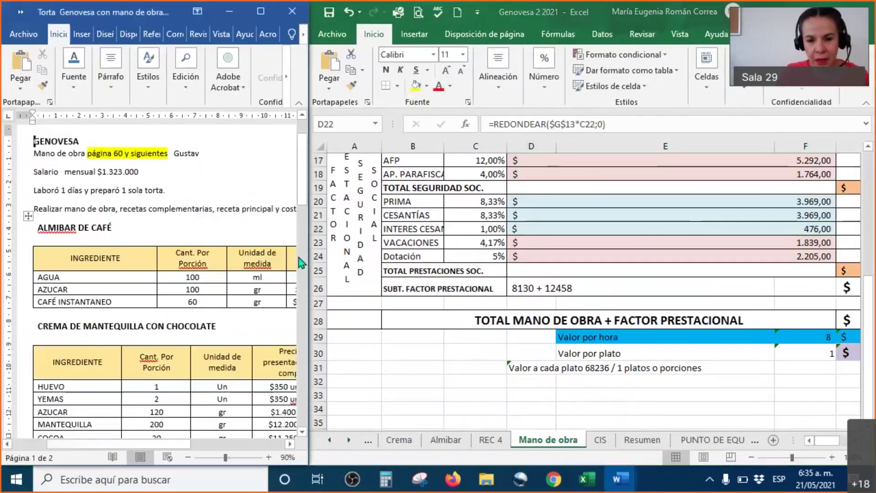
drag(482, 258, 480, 259)
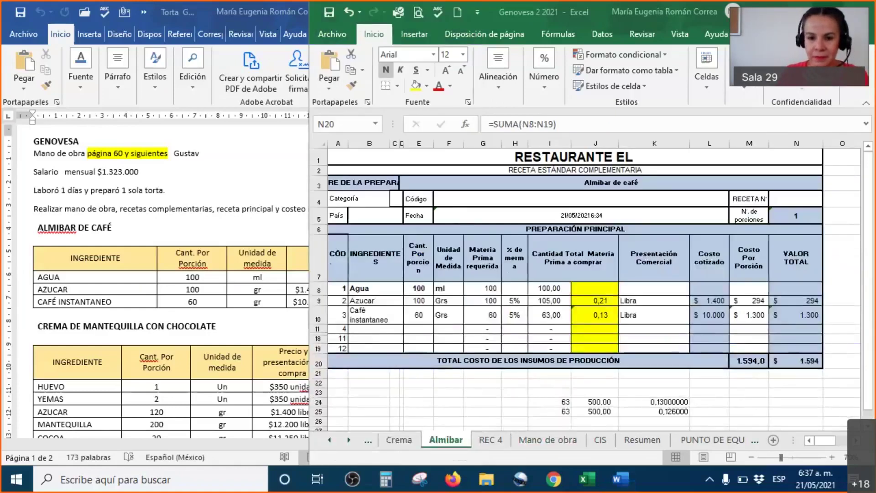
- Maximize the workbook window and enlarge the Almíbar de café recipe on the Almibar sheet
key(super+Up)
click(593, 328)
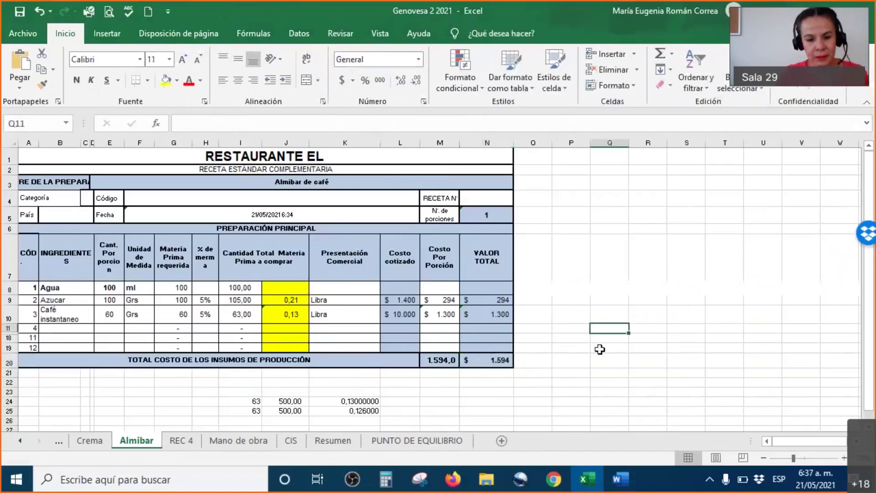
scroll(600, 350, up, 2)
drag(812, 441, 776, 441)
click(232, 321)
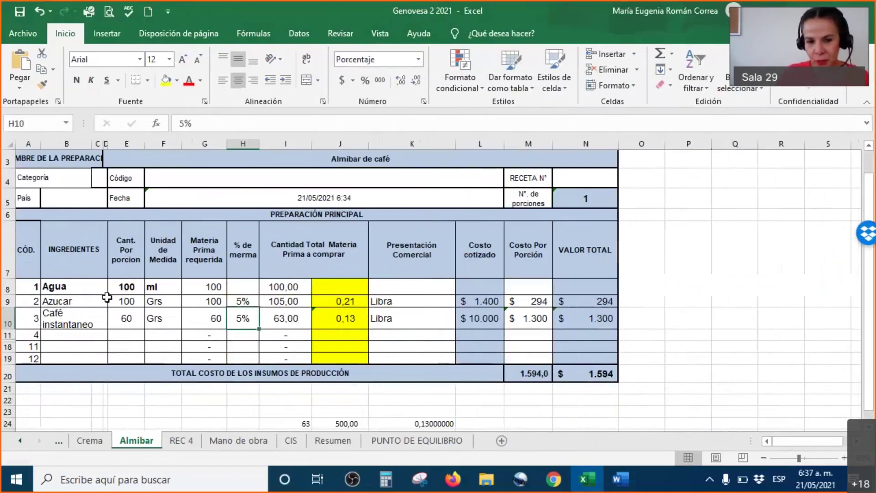
- Examine the Agua row of the recipe, including its unit conversion formula in J8 and the cost cells through column N
drag(49, 287, 580, 287)
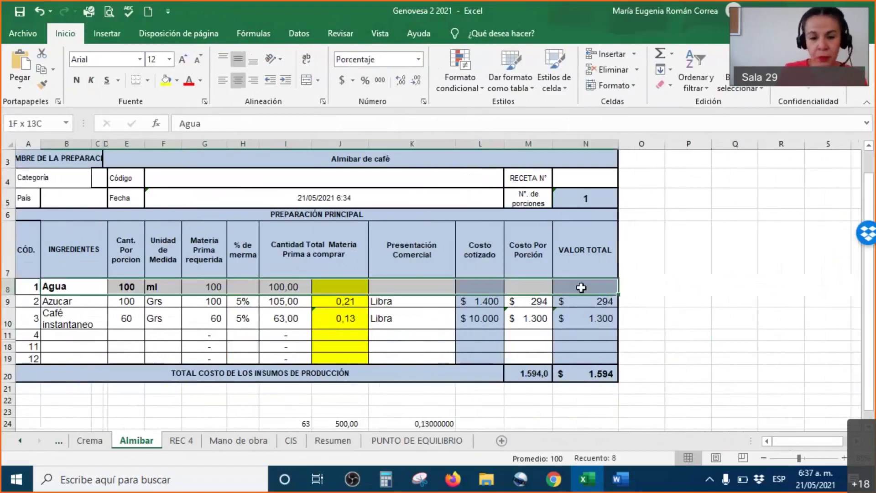
click(397, 319)
click(337, 290)
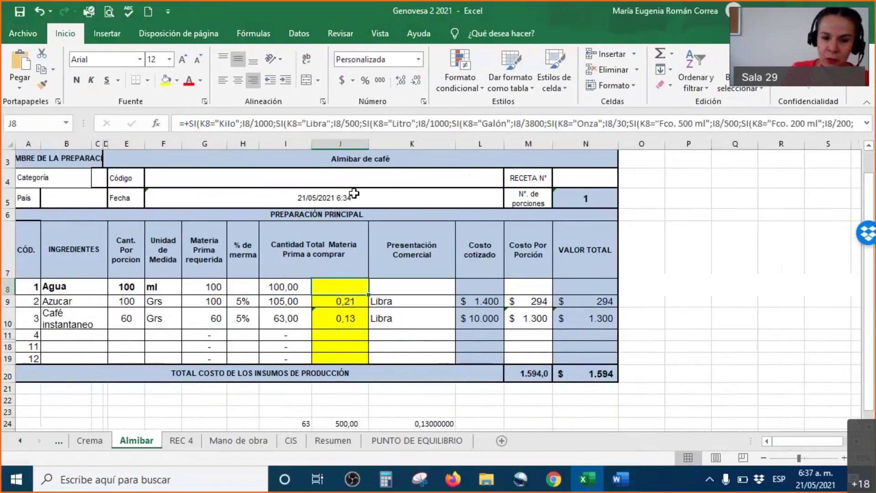
click(354, 161)
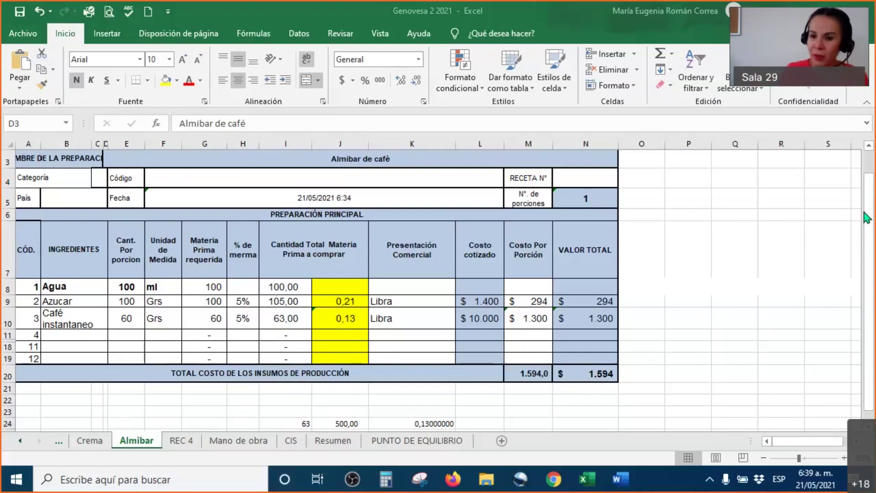
drag(344, 291, 616, 288)
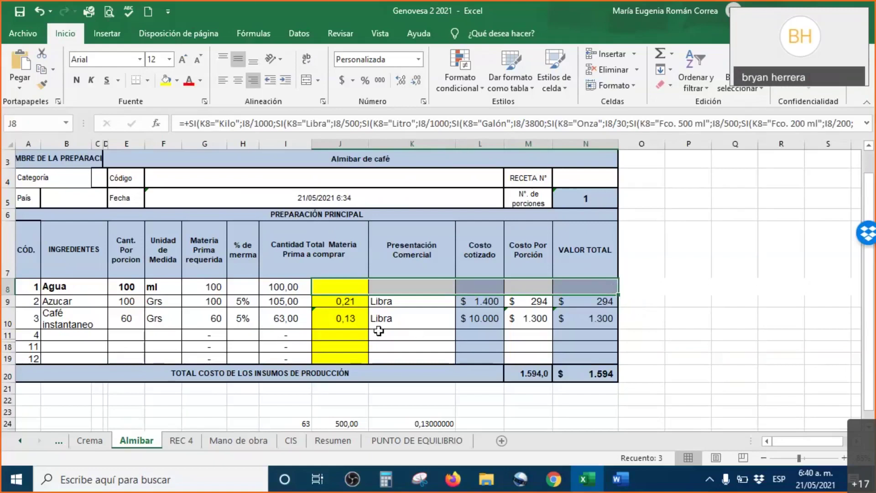
- Display the purchase quantity of Café instantáneo in J10 with four decimals
click(343, 317)
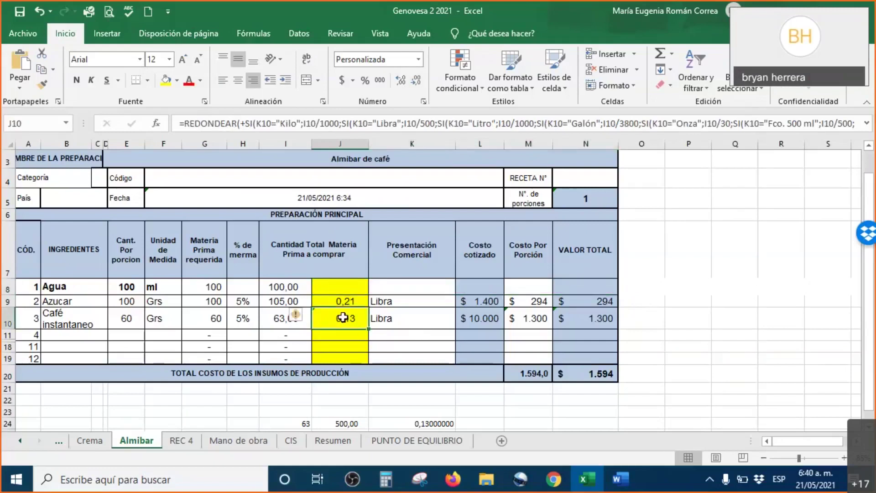
click(402, 80)
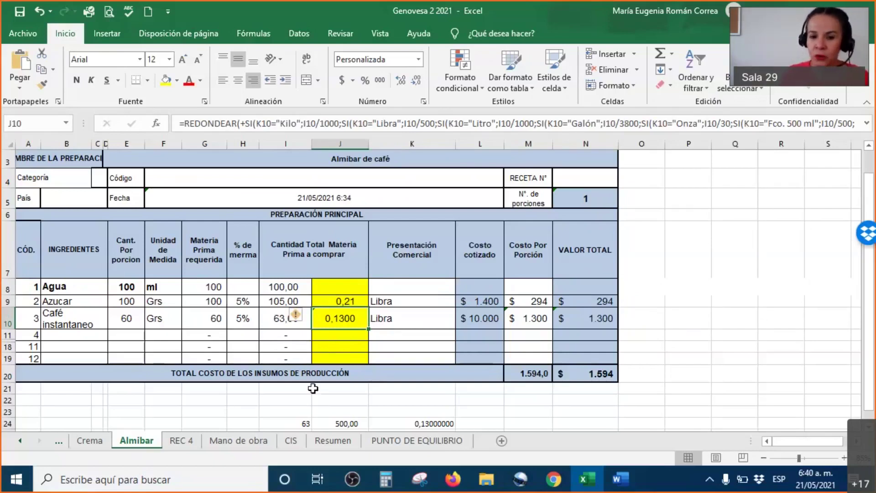
click(339, 401)
scroll(366, 377, down, 1)
click(342, 258)
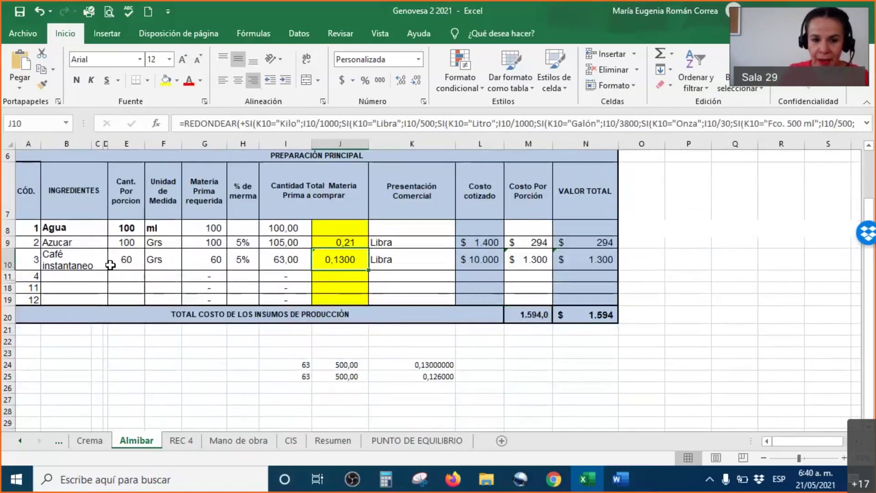
- Examine the Café instantáneo portion quantity and the formulas for required raw material in G10 and total quantity in I10
drag(110, 266, 176, 260)
click(205, 256)
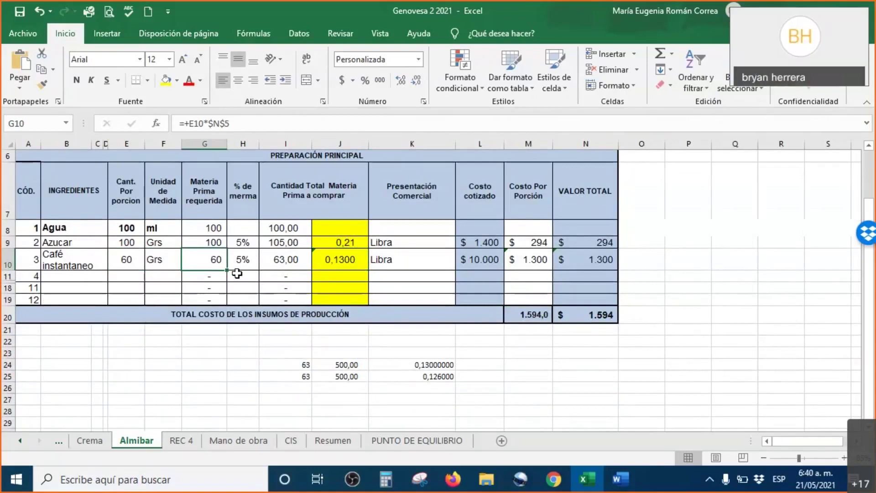
click(279, 264)
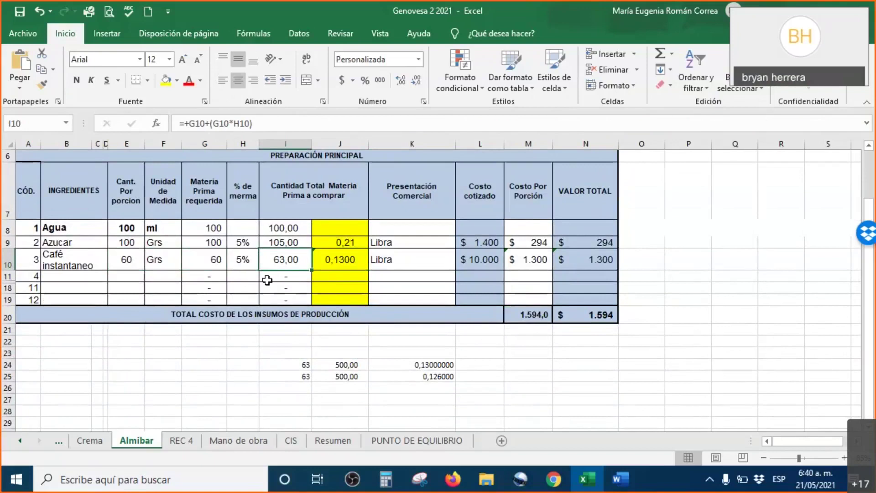
- Widen column I and make row 22 slightly taller to give the empty cell I22 more room
click(287, 338)
drag(7, 347, 8, 385)
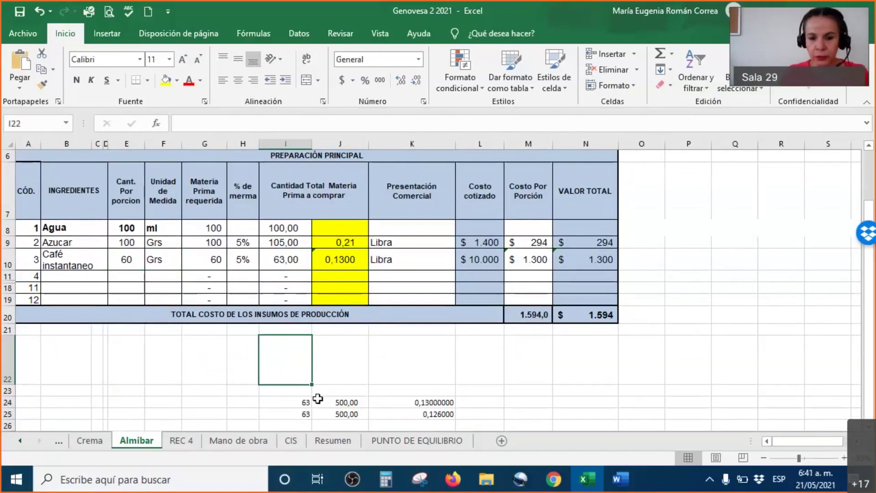
drag(312, 144, 425, 164)
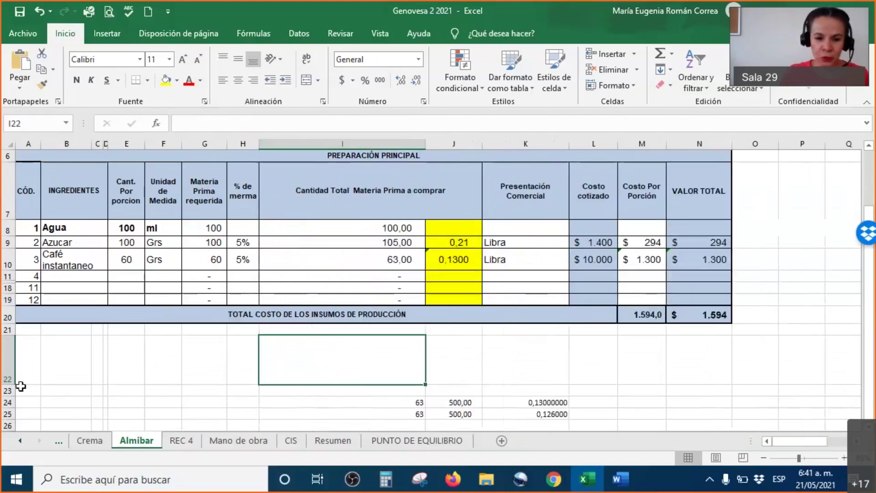
drag(10, 387, 10, 353)
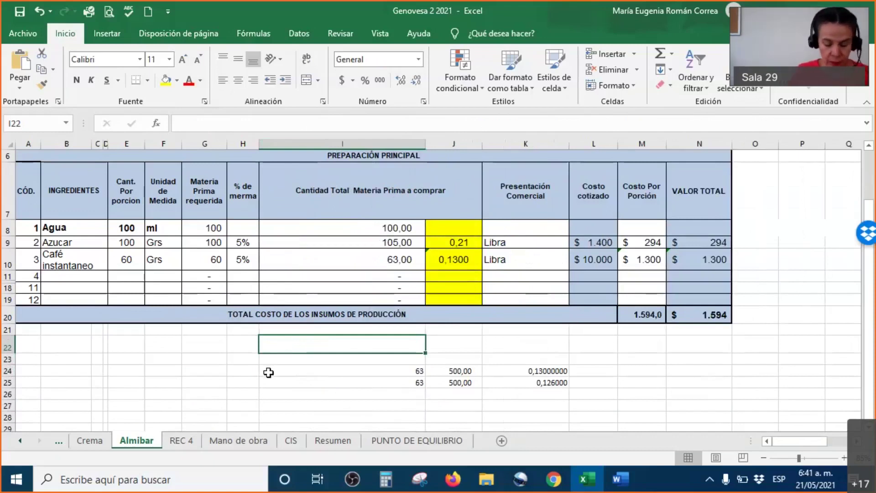
- Check the total quantity formula in I10 and set the font size of the empty cell I22 to 18
text(=)
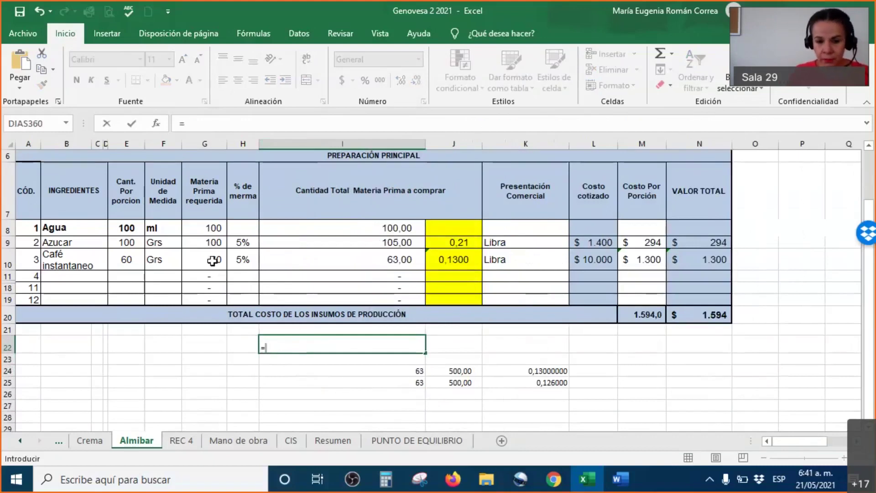
key(Escape)
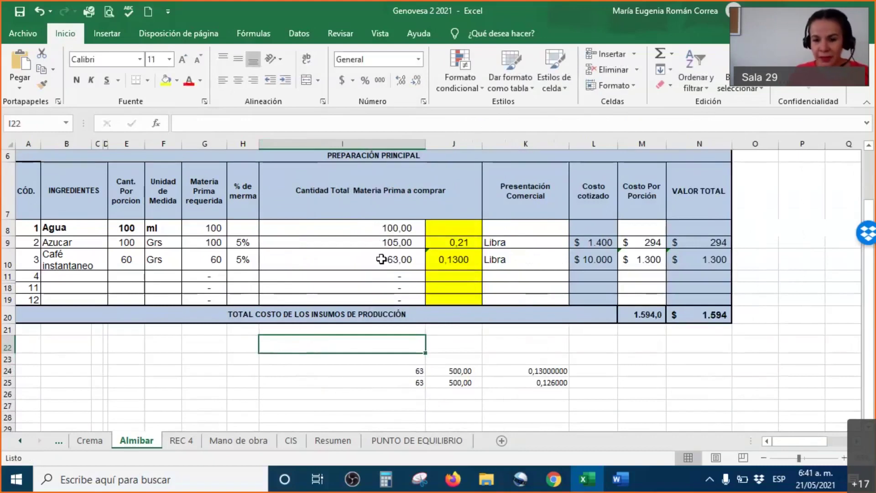
click(377, 260)
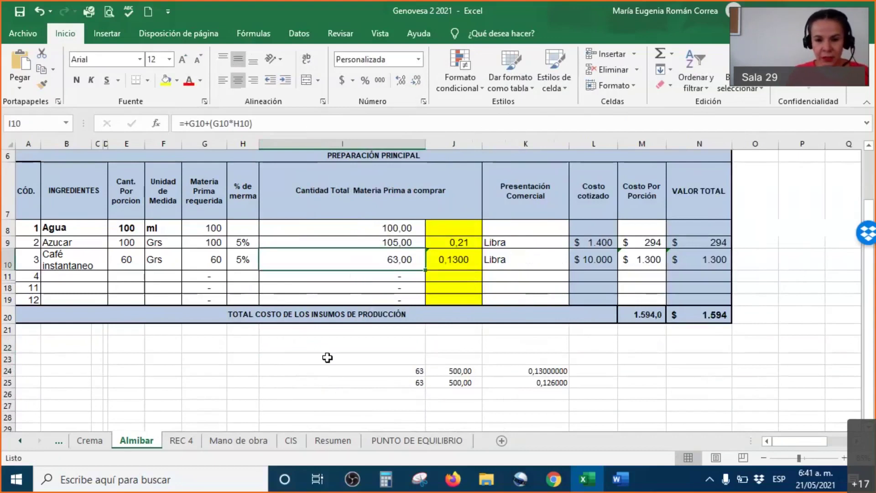
click(314, 339)
click(183, 59)
click(183, 60)
click(183, 59)
click(183, 59)
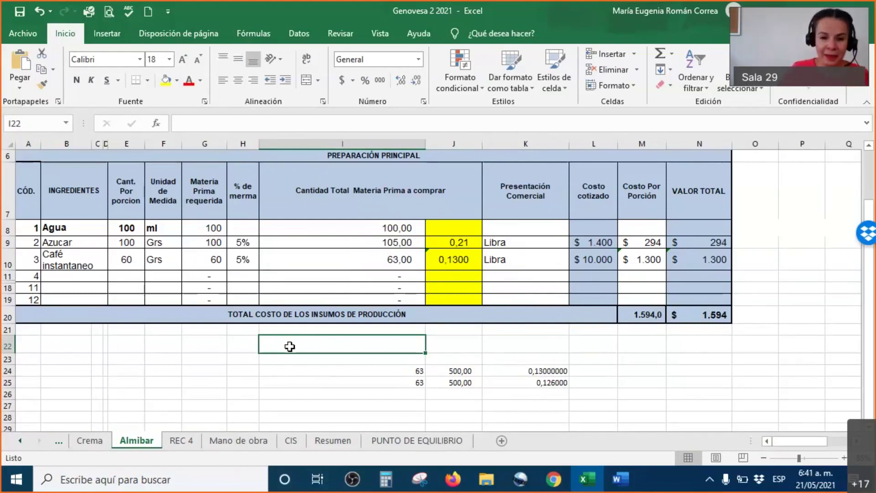
- Enter the formula =G10*(1+H10) in I22 to calculate the Café instantáneo quantity including its merma
text(=)
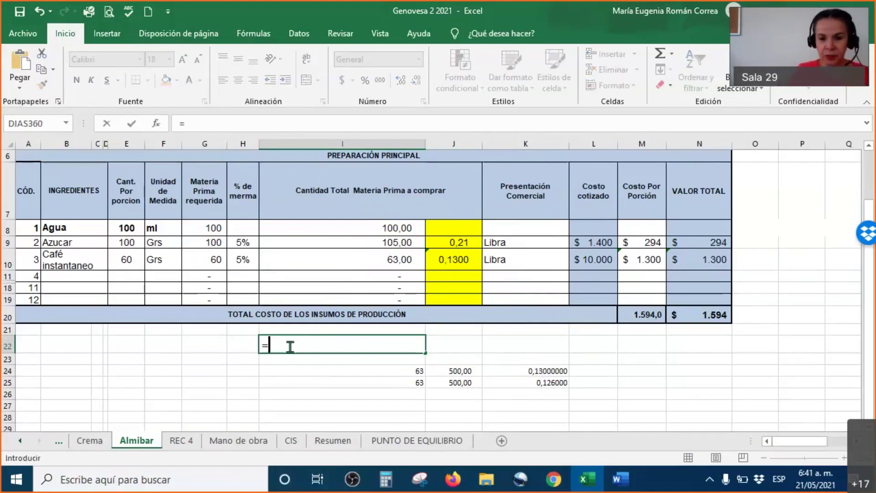
click(206, 261)
text(*)
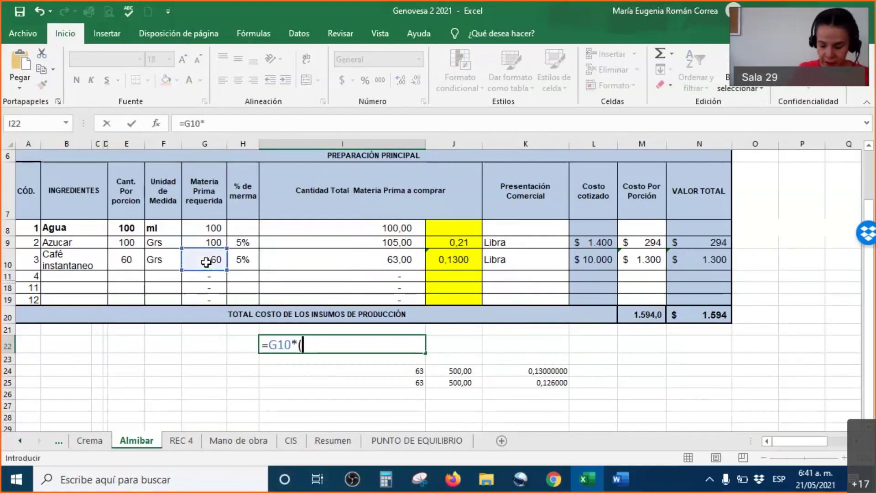
text((1+)
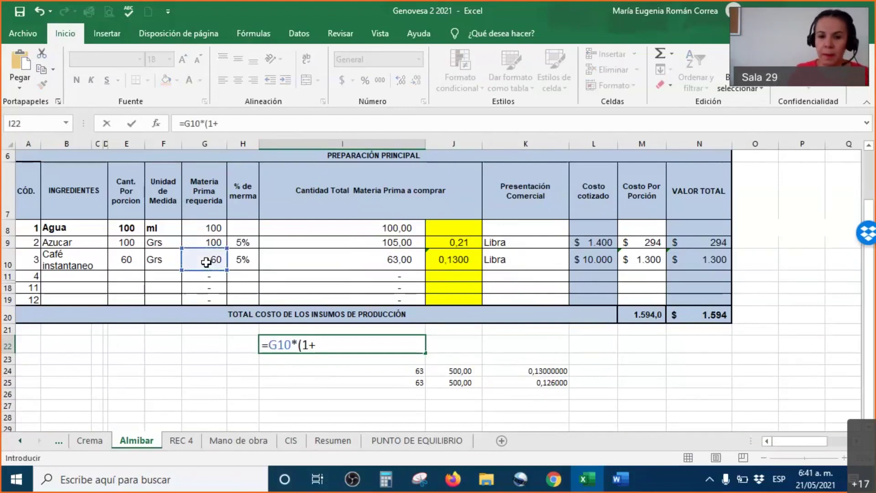
text())
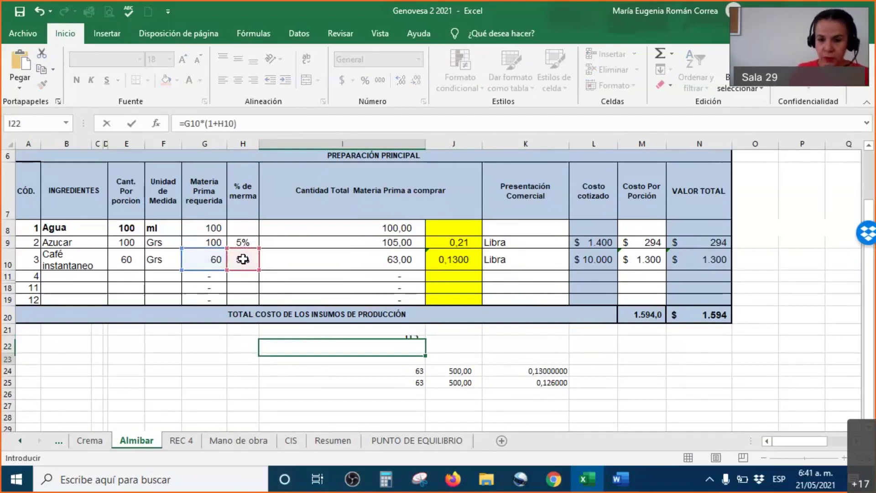
key(Return)
- Display the result in I22 with six decimals
click(321, 349)
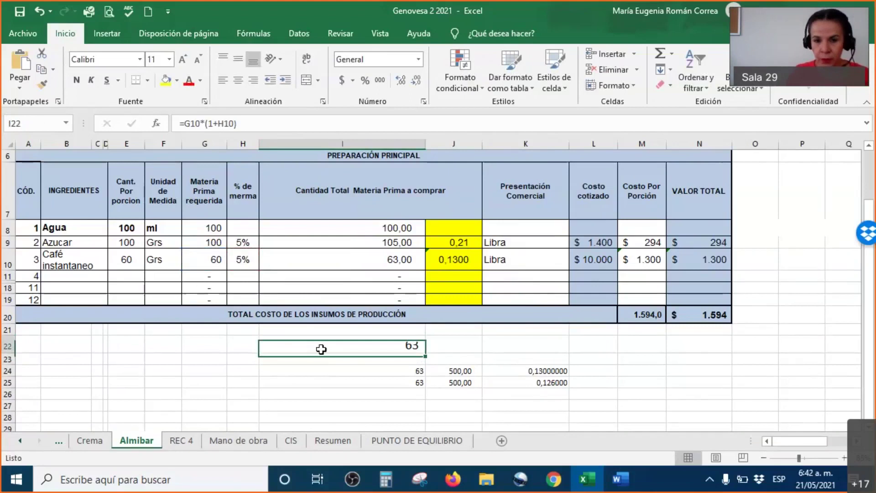
click(400, 88)
click(401, 88)
click(400, 87)
click(400, 87)
click(401, 87)
click(401, 88)
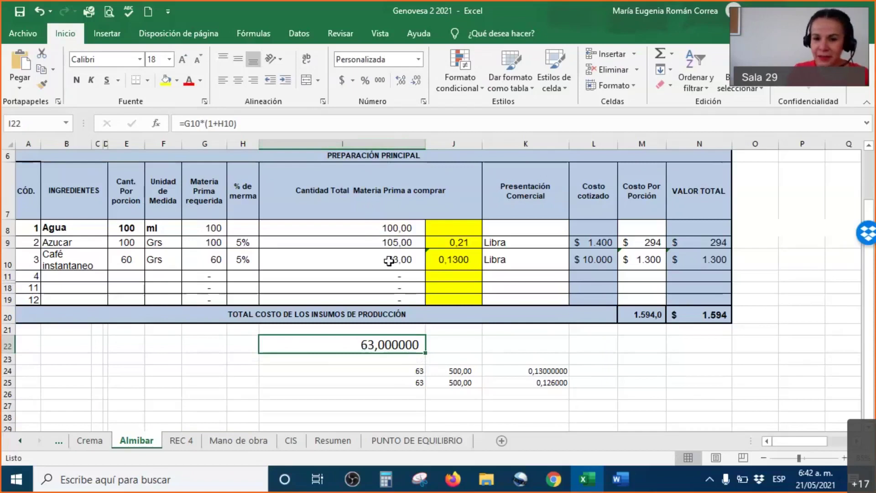
- Wrap the Café instantáneo quantity formula in I22 with rounding to zero decimals: =REDONDEAR(G10*(1+H10);0)
click(389, 261)
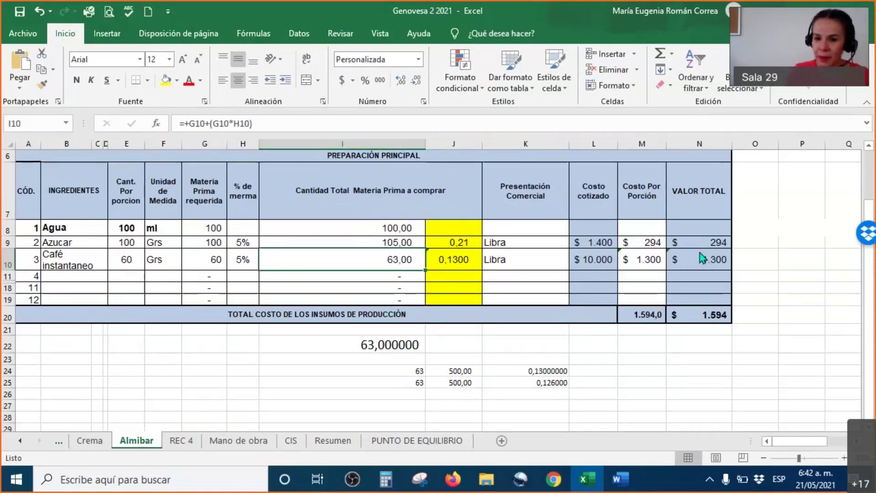
click(342, 345)
double_click(343, 345)
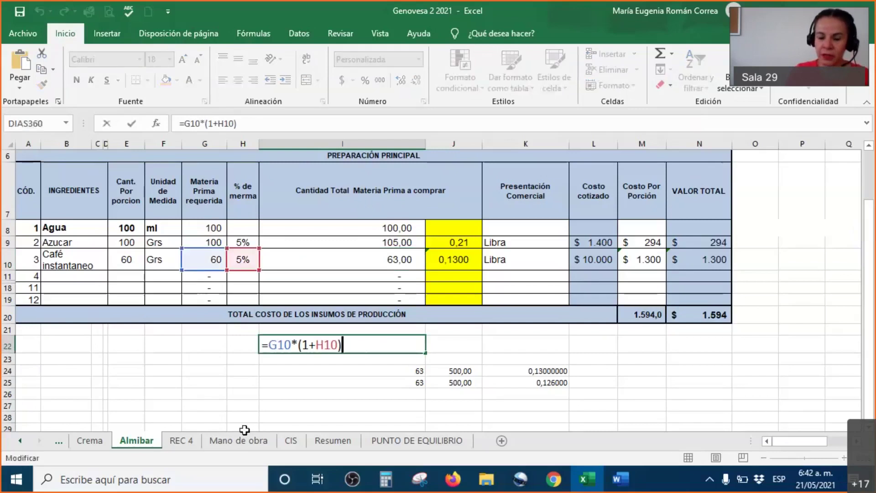
click(269, 345)
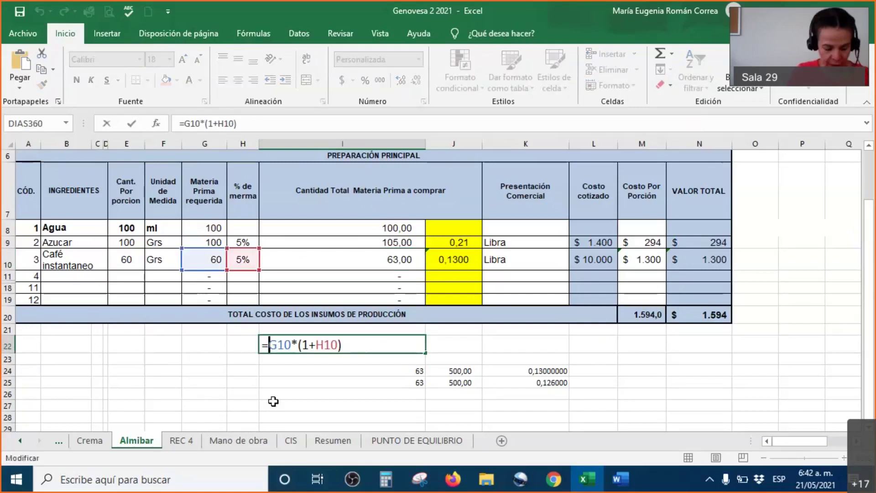
text(redo)
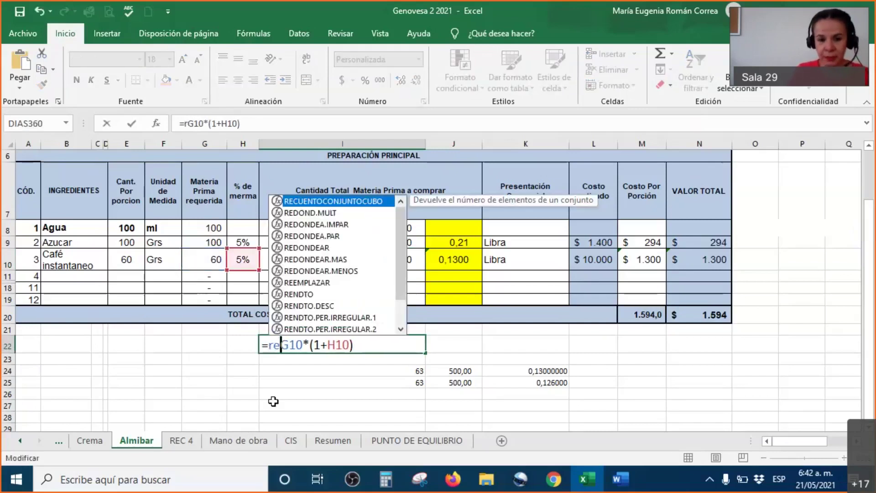
text(ndear(G10*(1+H10))
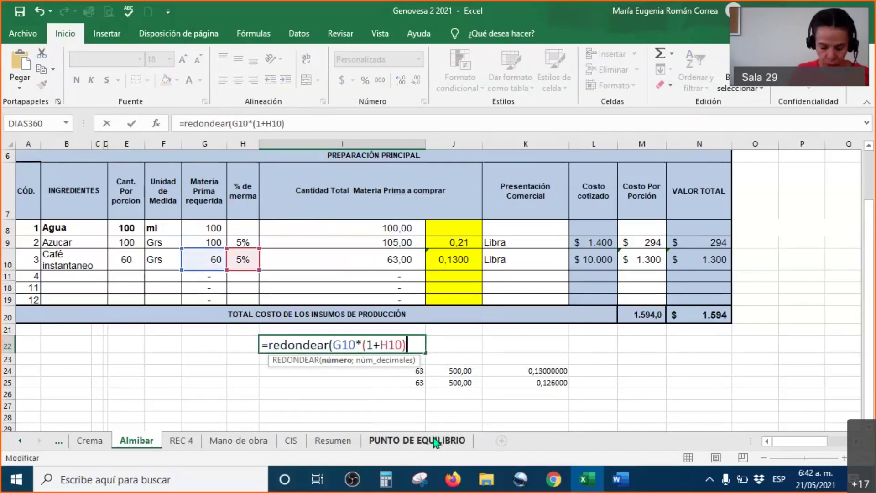
text(;0))
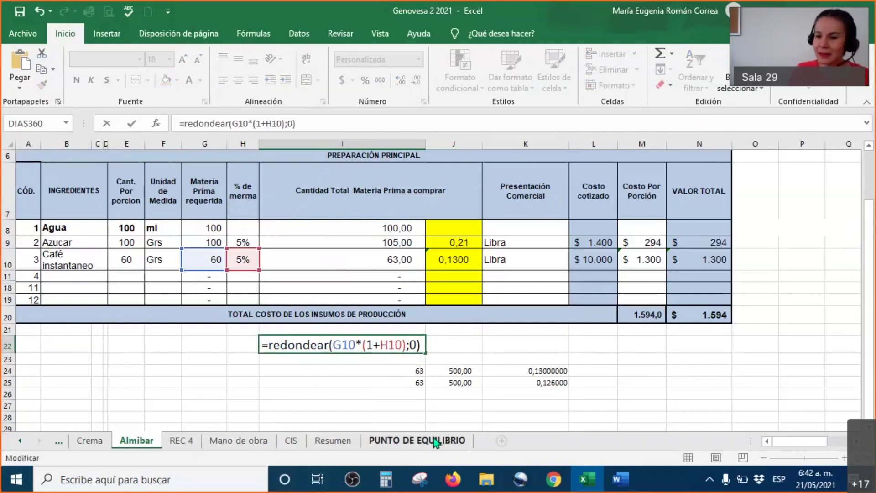
key(Return)
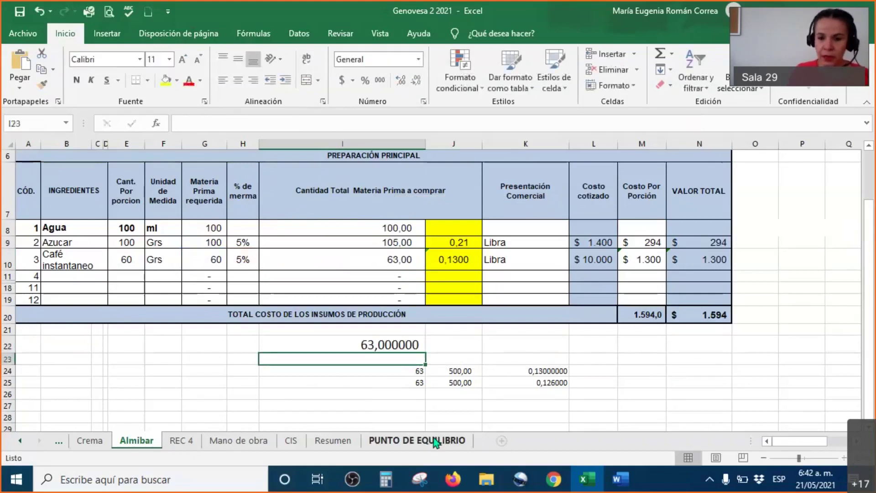
click(401, 342)
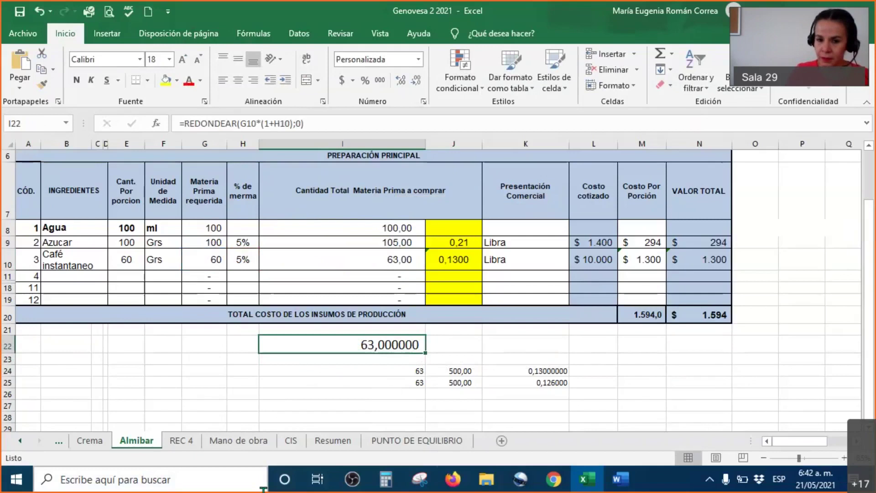
- Display the yellow Café instantáneo value in J10 with two decimals
click(447, 258)
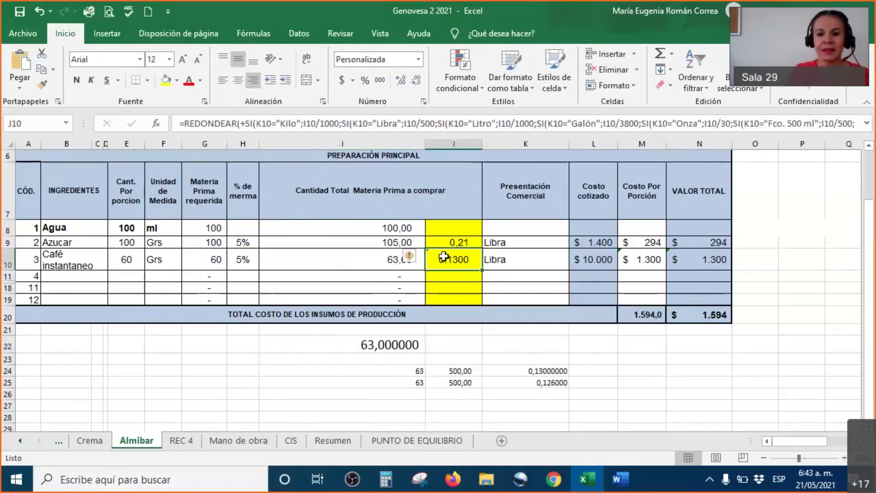
click(416, 81)
click(416, 81)
click(416, 80)
click(402, 83)
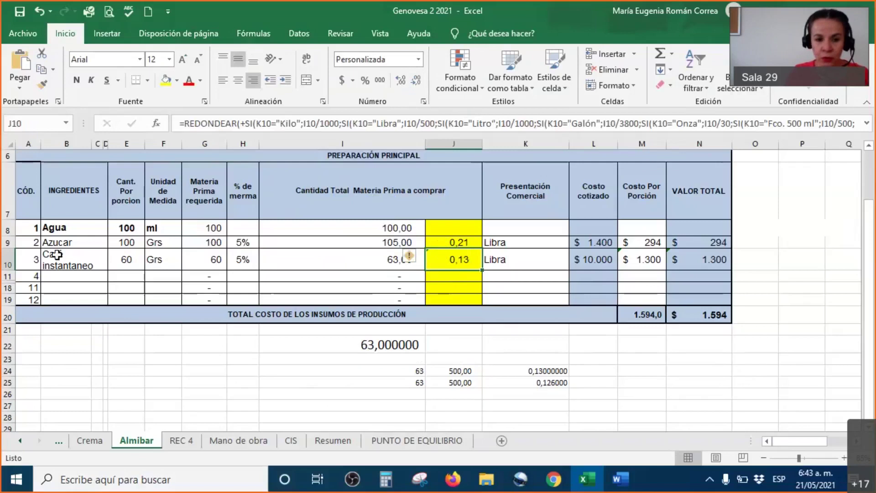
click(8, 260)
click(454, 259)
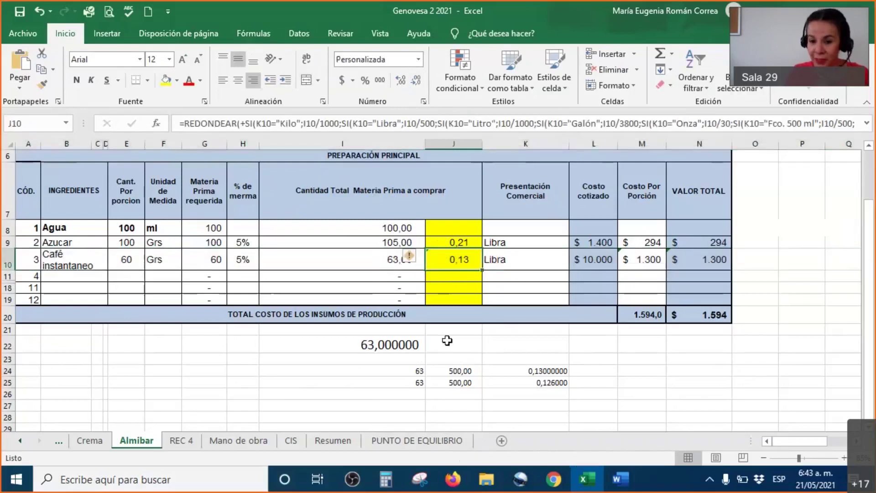
- Fill the empty cell J22 with yellow and widen column J to about the width of column I
click(451, 349)
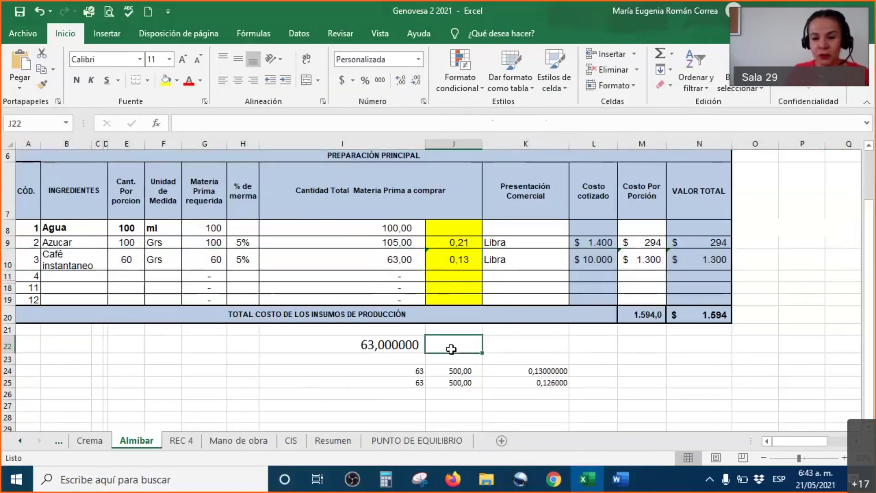
click(444, 260)
click(458, 348)
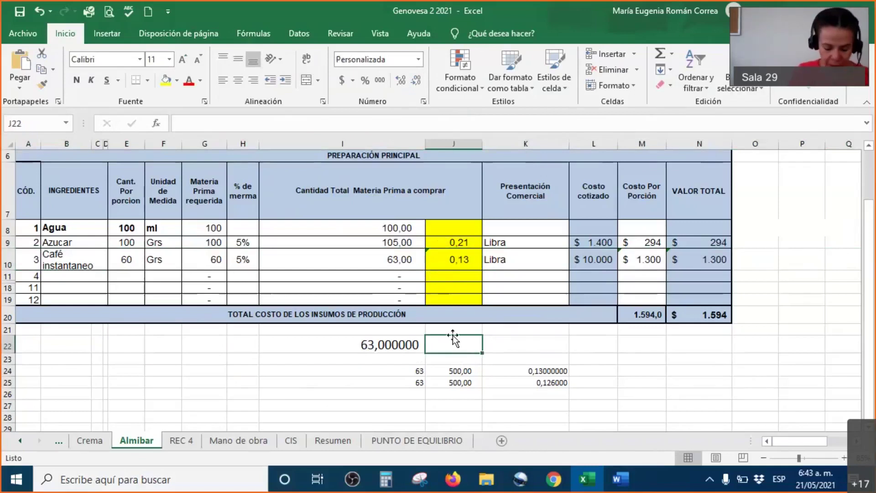
text(=)
key(Escape)
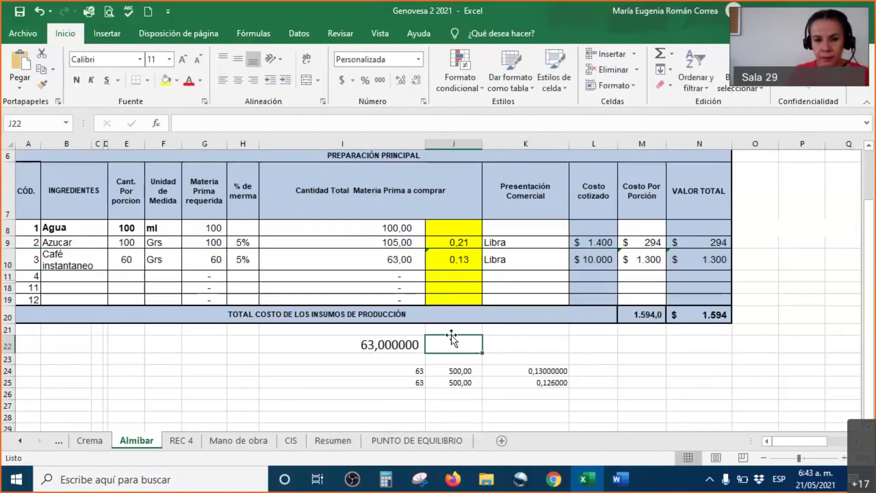
click(166, 83)
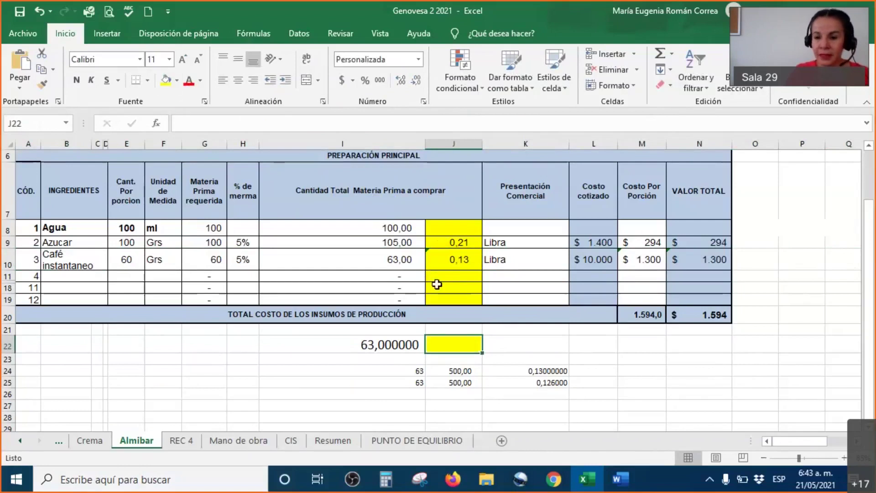
drag(483, 144, 508, 151)
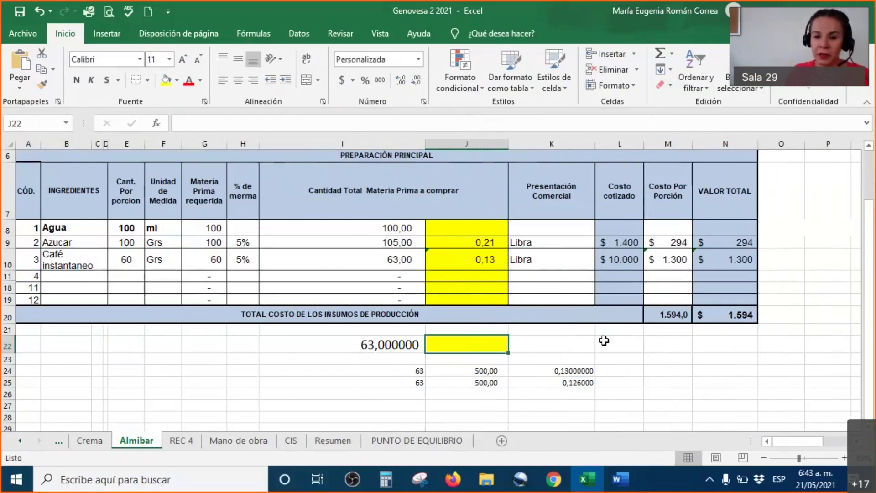
drag(508, 142, 583, 149)
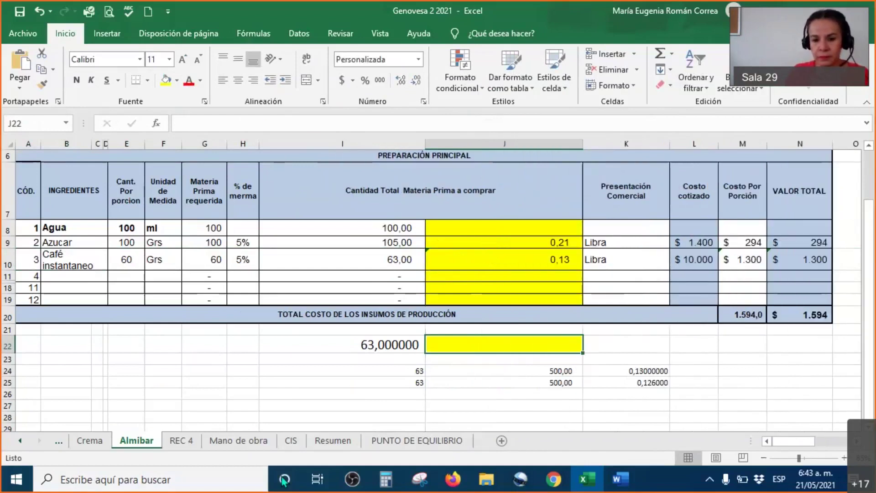
- Enter the formula =I22/500 in J22 to convert the rounded quantity into pounds
text(=)
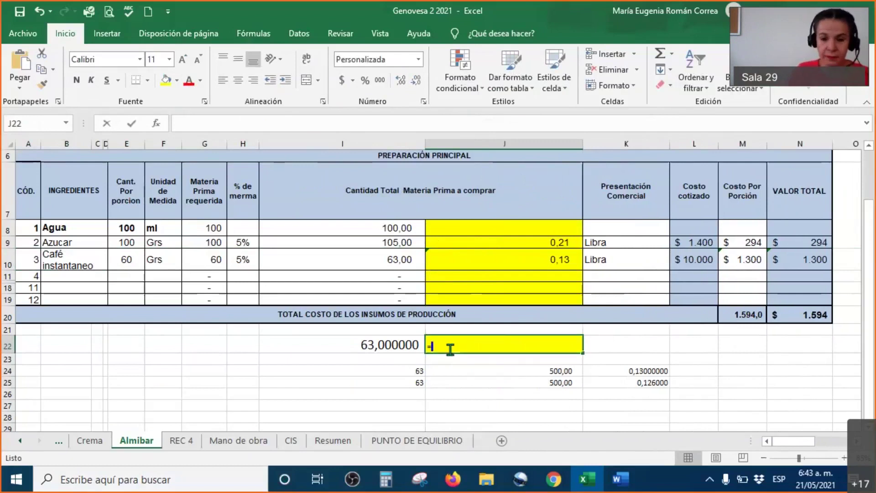
key(Left)
text(/500)
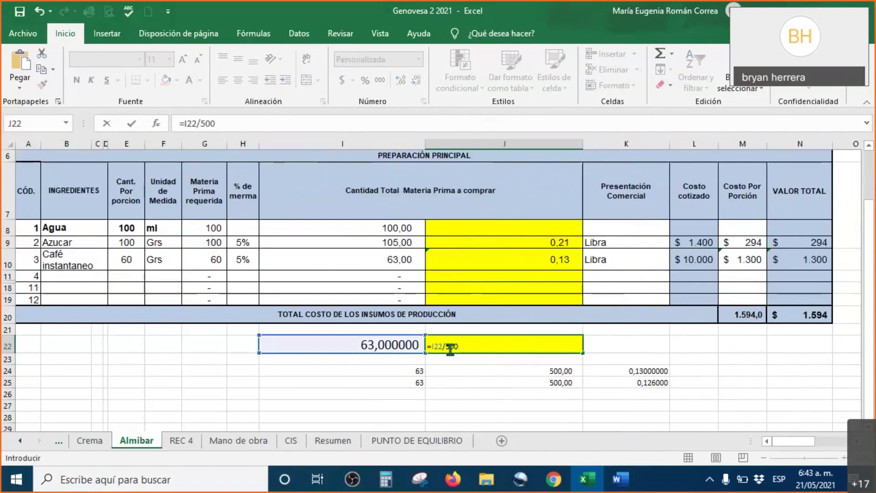
key(ctrl+Return)
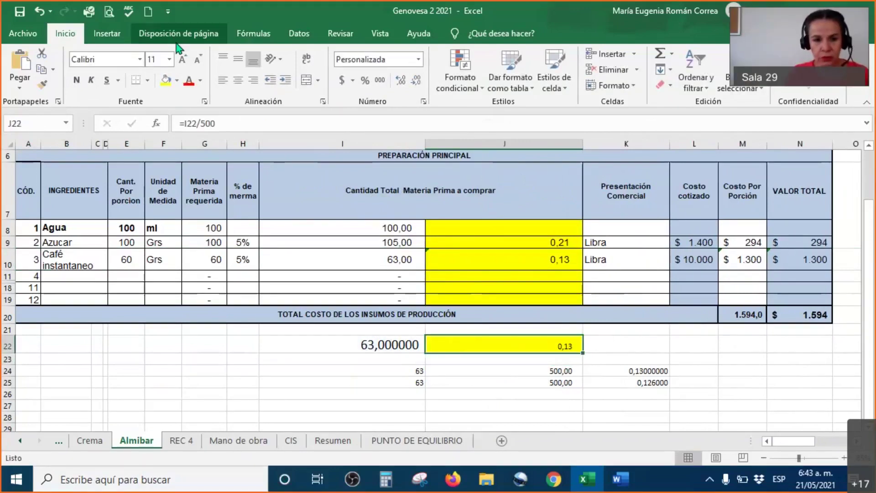
- Set the font size of J22 to 22 and display its value with seven decimals
click(184, 60)
click(184, 59)
click(184, 60)
click(184, 60)
click(183, 60)
click(184, 59)
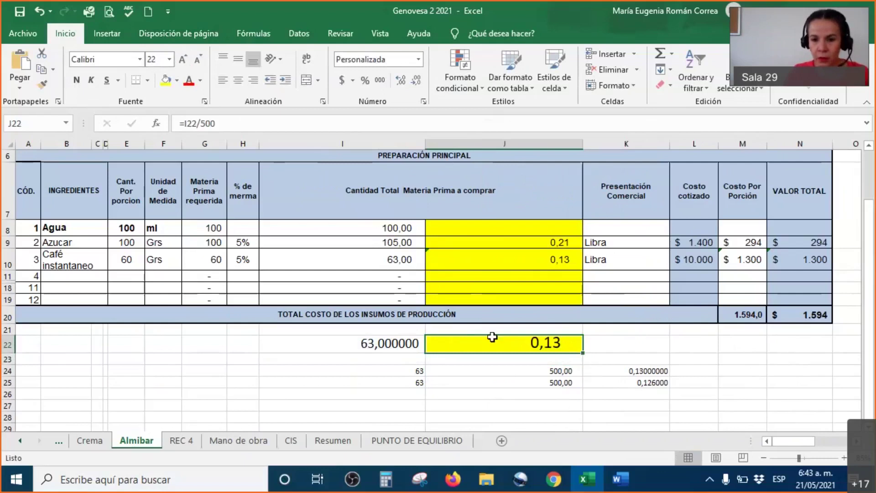
click(402, 82)
click(401, 83)
click(402, 82)
click(402, 83)
click(401, 82)
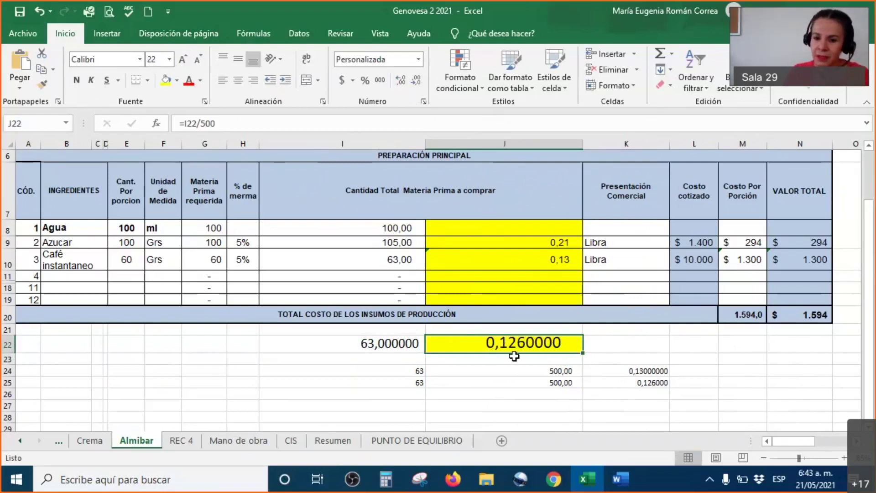
- Compare the yellow cells J8:J19 with the formula in J22
click(549, 263)
drag(495, 225, 506, 294)
drag(502, 251, 509, 294)
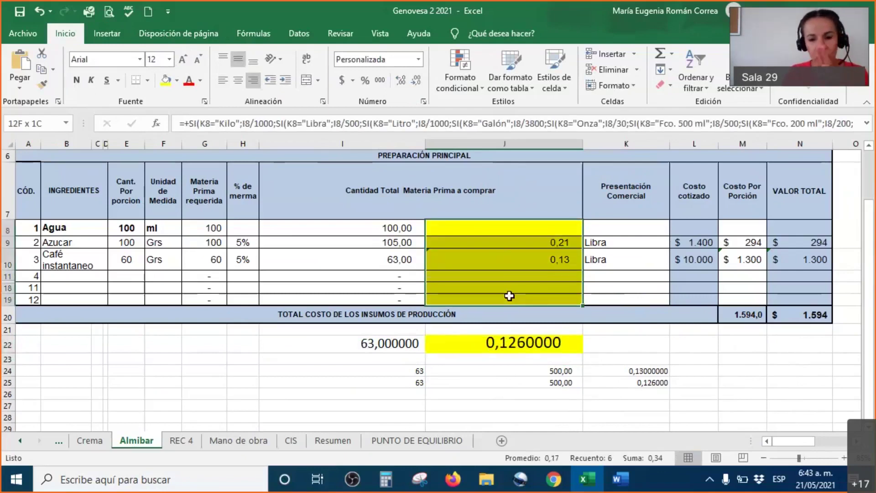
double_click(496, 352)
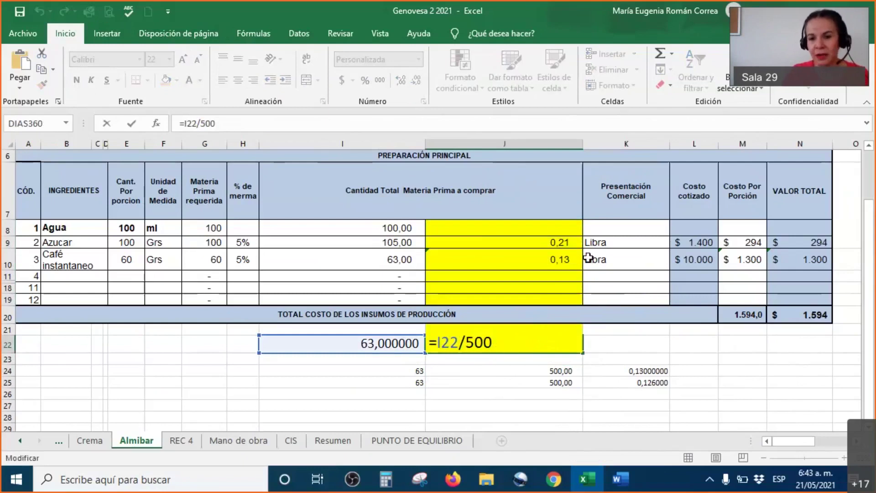
key(Return)
- Fill the empty cell K22, below the Presentación Comercial column, with a blue theme colour
click(598, 145)
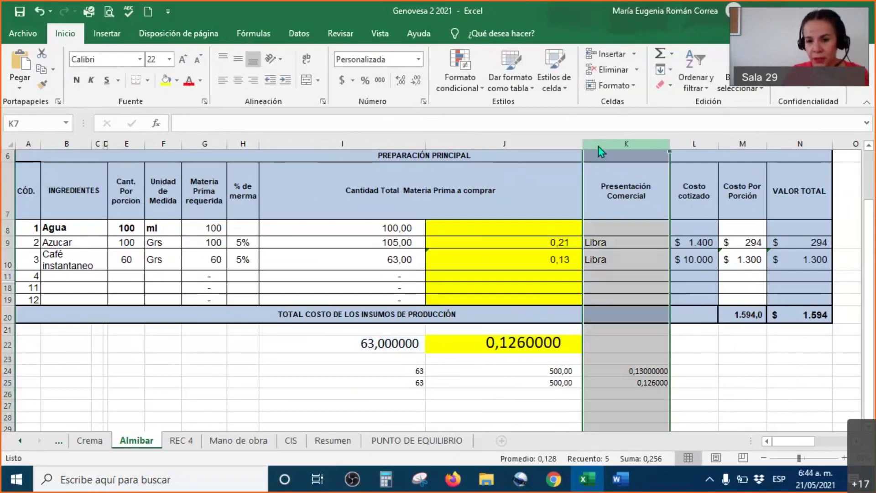
right_click(598, 147)
key(Escape)
click(607, 251)
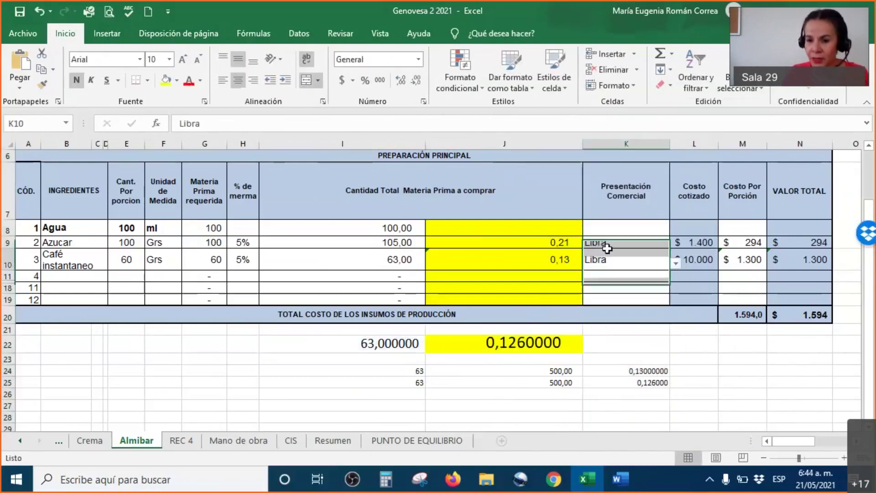
click(599, 346)
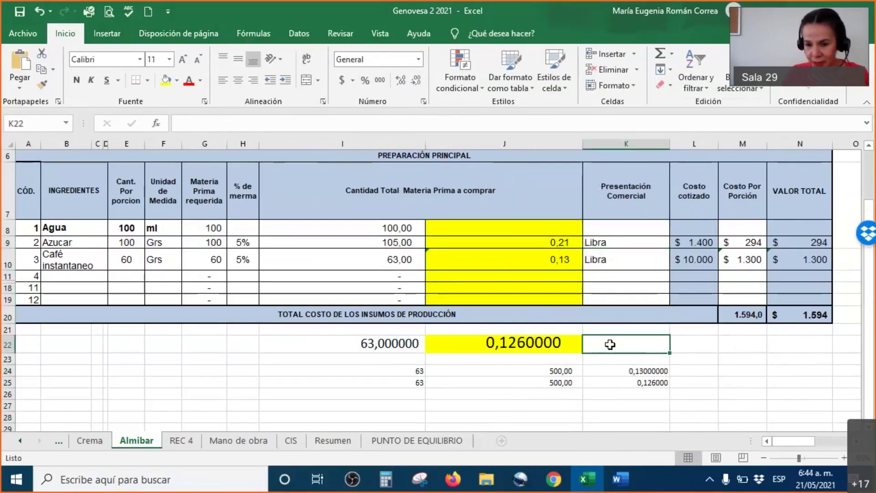
right_click(610, 344)
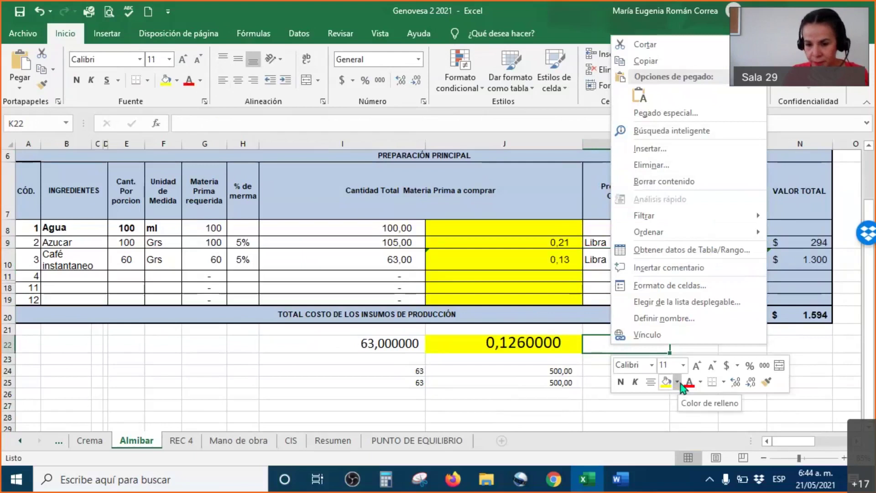
click(677, 382)
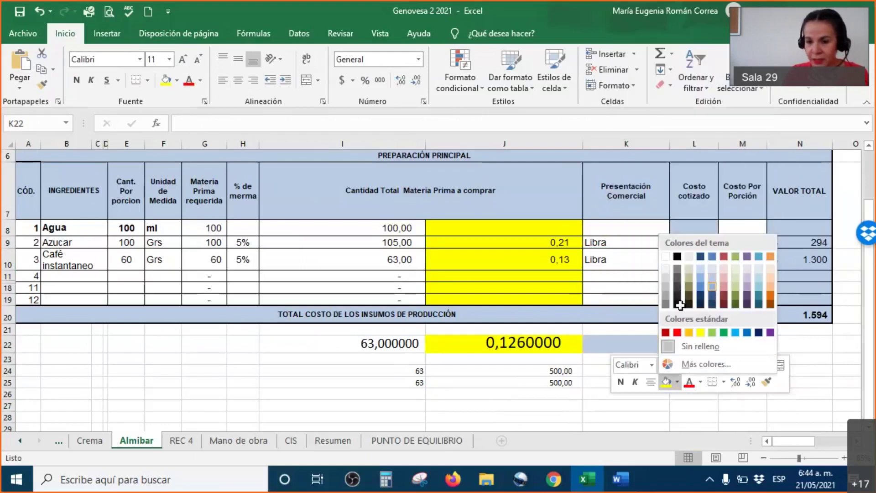
click(712, 275)
- Replace the fixed 500 in the J22 formula with a reference to K22, giving =I22/K22
click(495, 338)
double_click(463, 343)
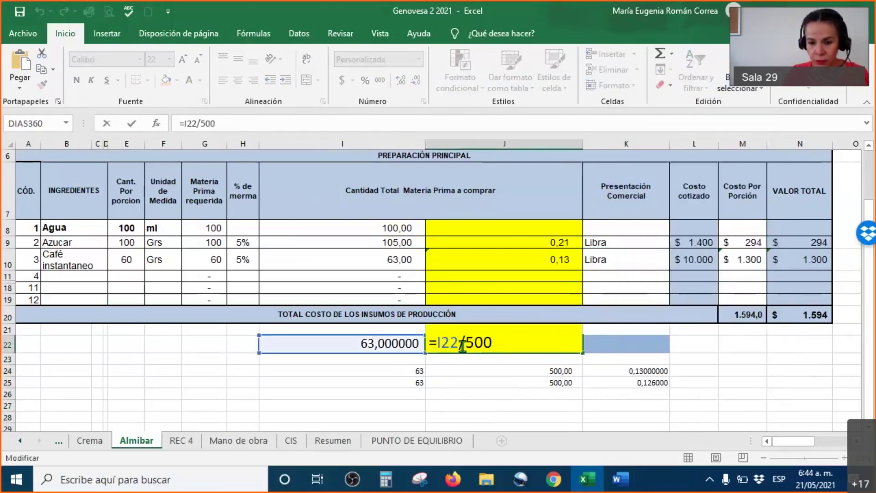
drag(463, 343, 500, 343)
key(BackSpace)
click(636, 348)
key(Return)
- Enter 500 in K22 as the divisor and check the formula in J22
click(632, 345)
text(500)
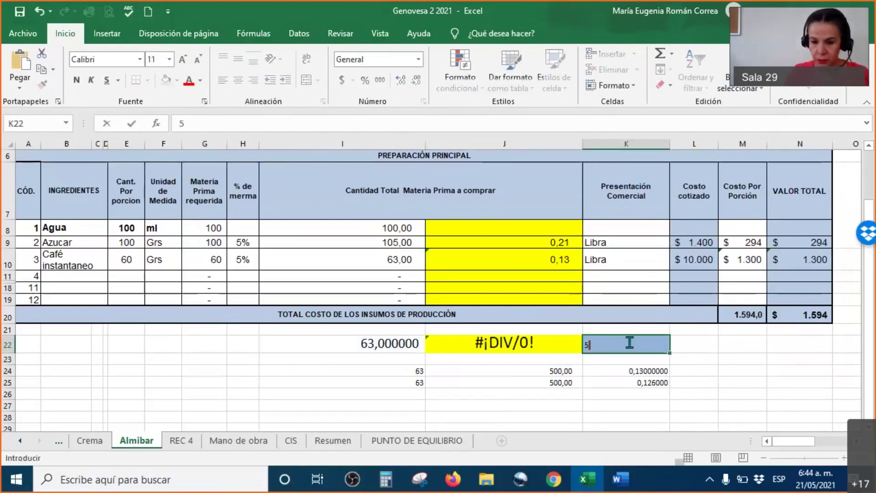
key(Return)
double_click(544, 346)
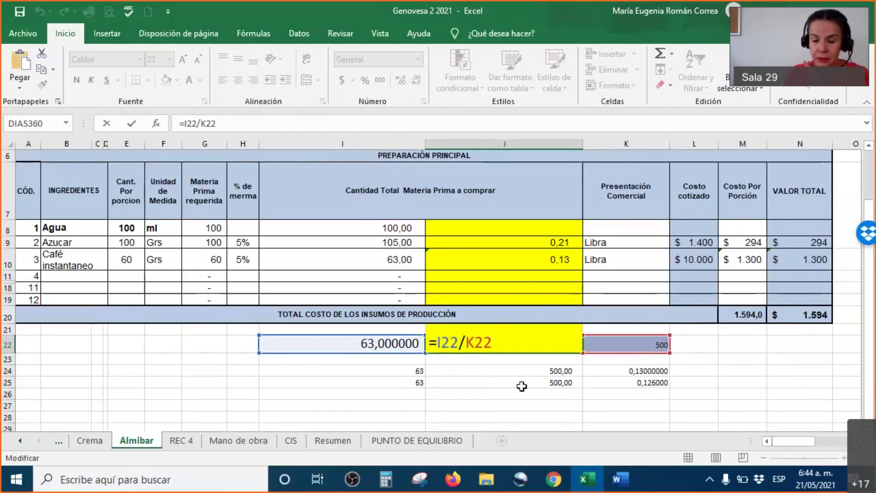
key(Return)
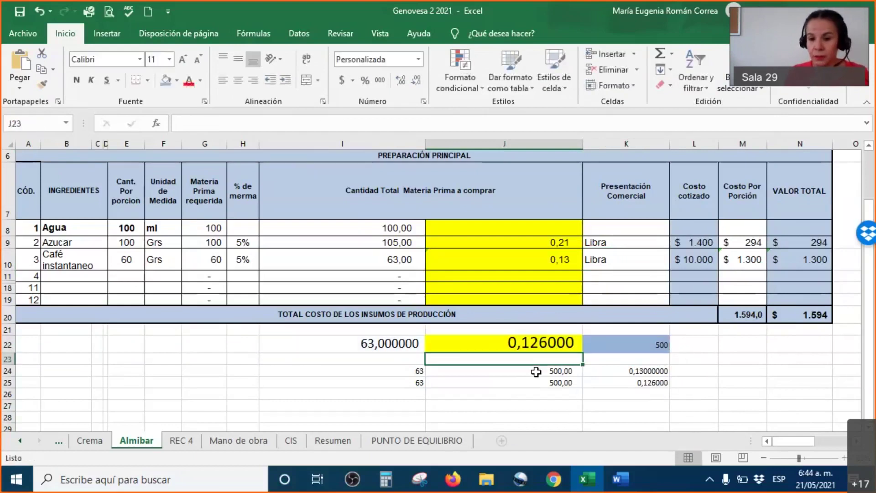
- Wrap the division in J22 in REDONDEAR with 2 decimals, giving =REDONDEAR(I22/K22;2), and check the formula
click(560, 343)
double_click(560, 343)
double_click(450, 342)
key(Left)
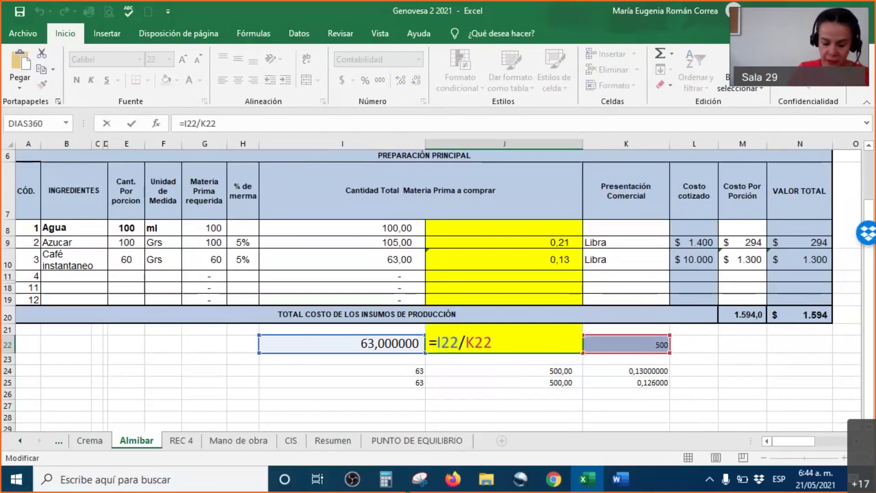
text(redondear)
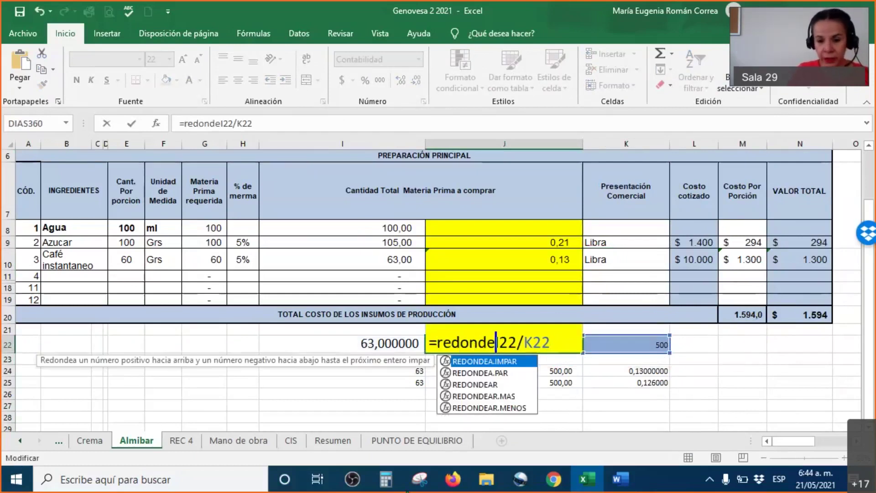
text(()
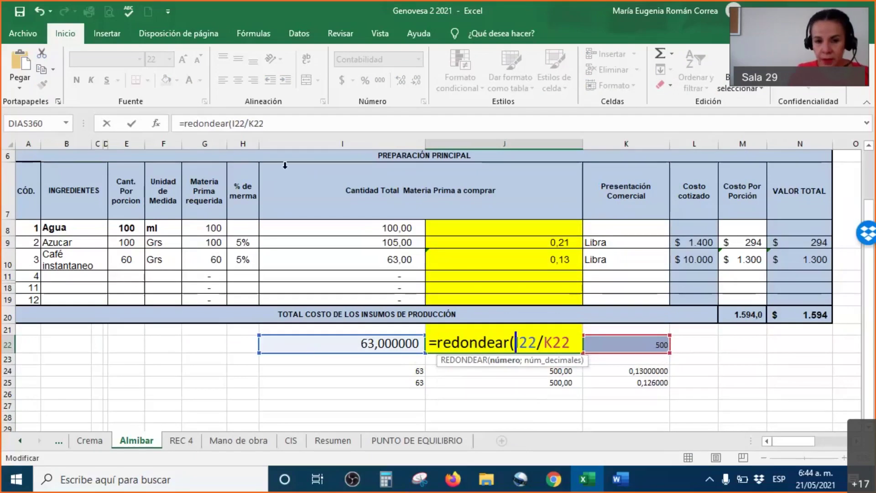
click(284, 124)
click(565, 347)
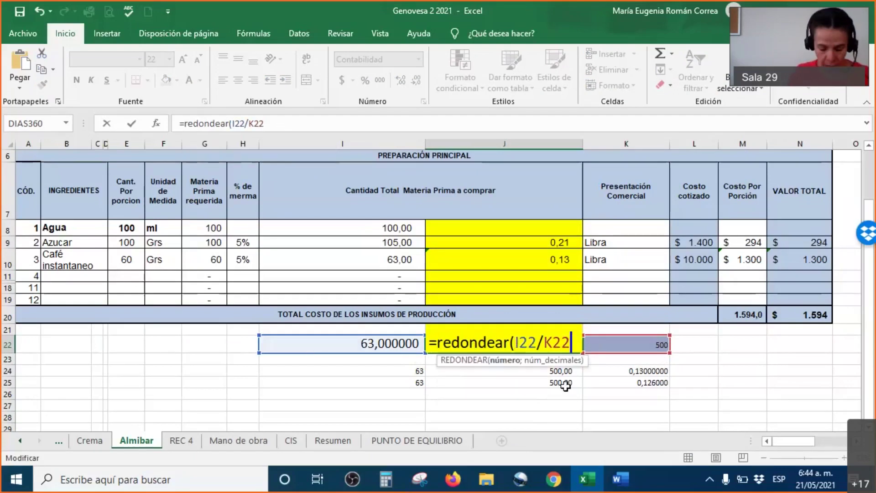
text(;)
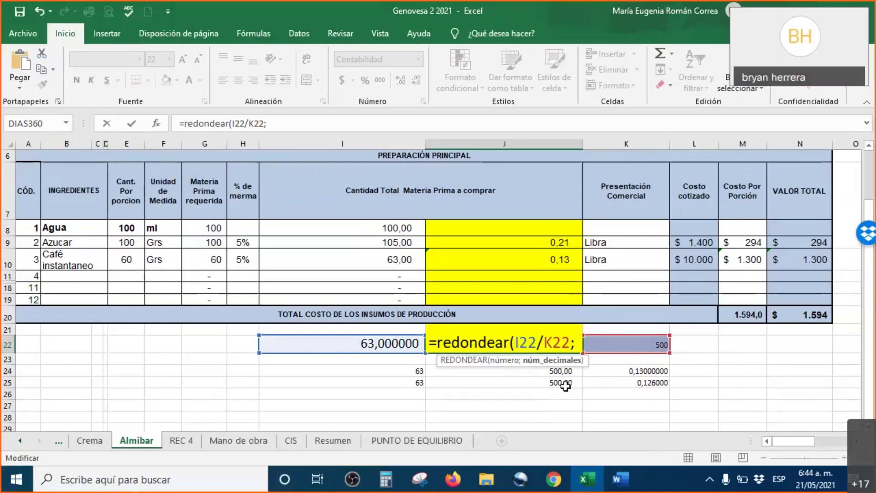
text(2)
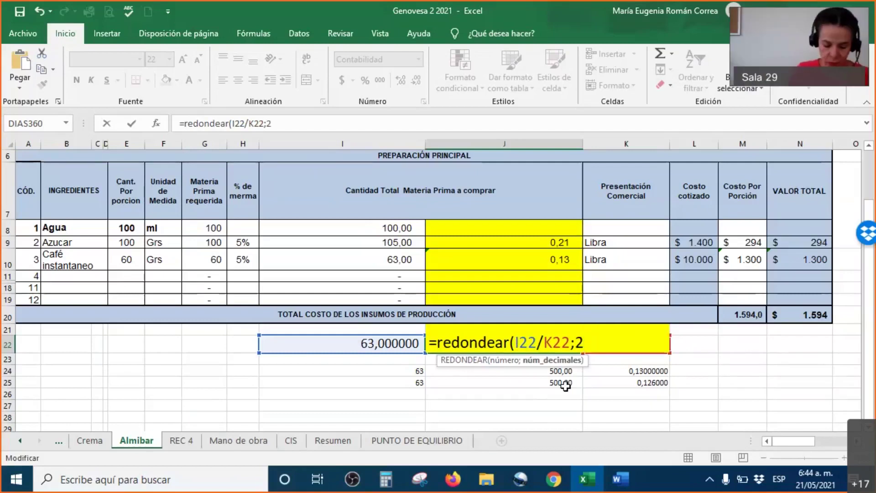
text())
key(Return)
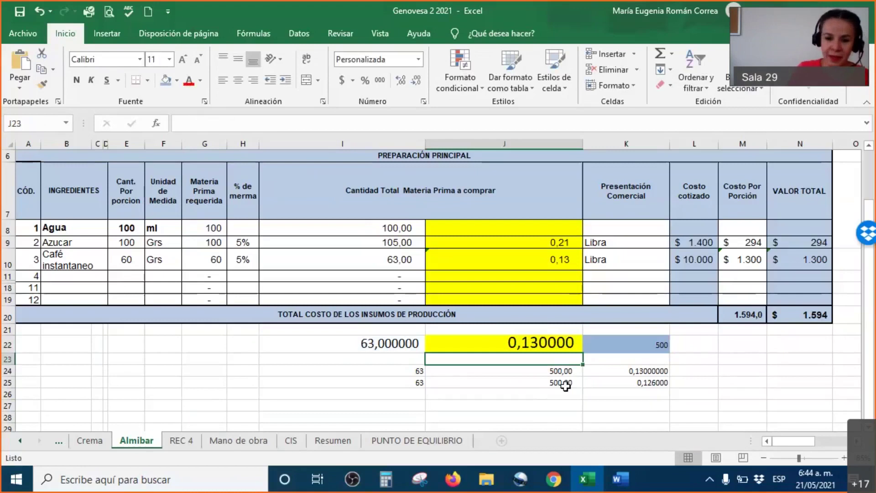
key(Up)
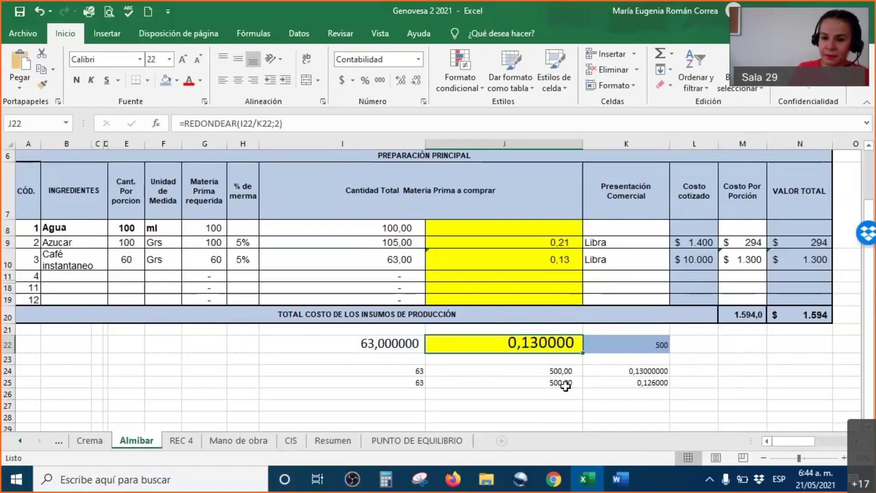
- Show the yellow cells J8:J19 with four decimals, then return their format to two decimals
mouse_move(571, 217)
mouse_down()
mouse_move(568, 295)
mouse_move(571, 224)
mouse_up()
right_click(489, 254)
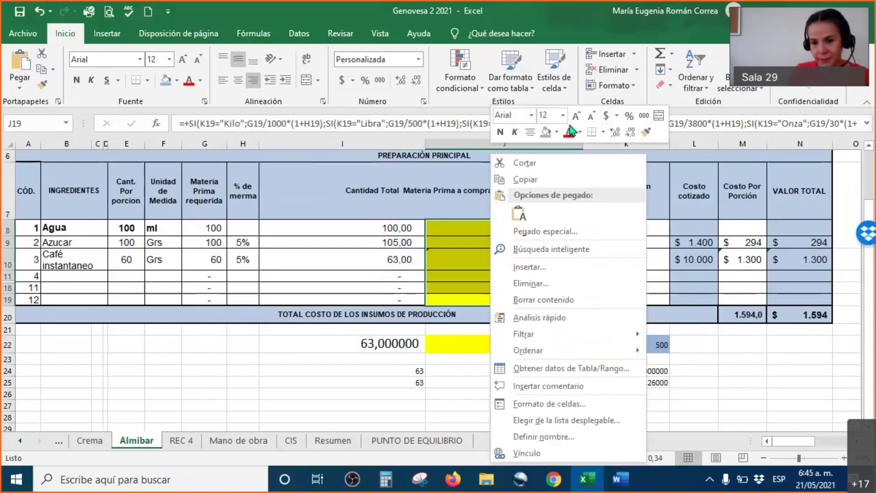
click(616, 130)
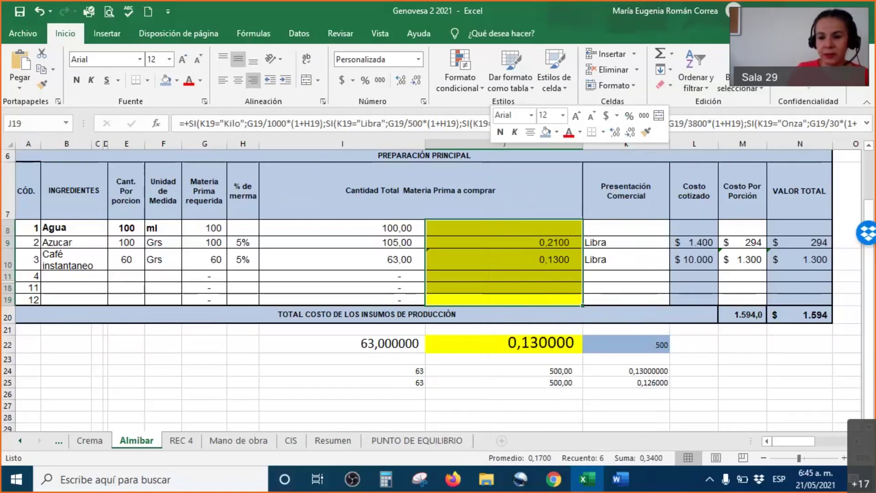
click(633, 137)
click(633, 137)
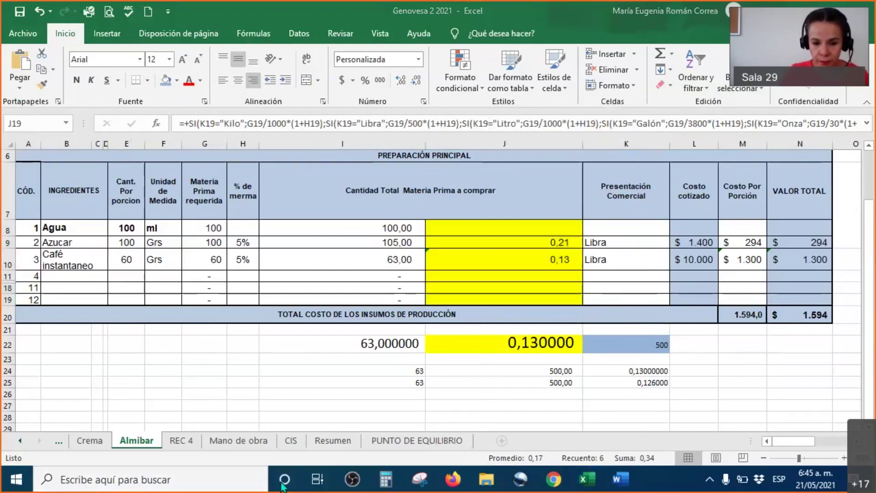
- Divide 63 by 500 in the Windows calculator, highlight the result's last digit and close the calculator
click(386, 480)
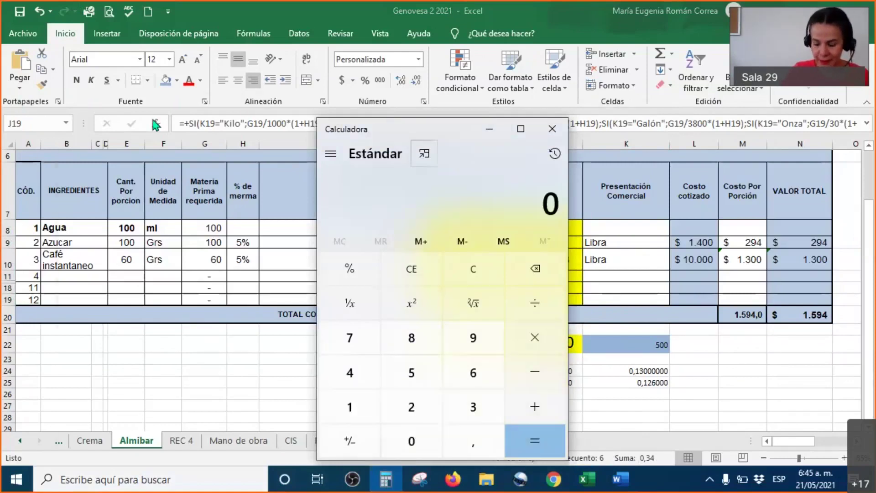
text(63)
text(/500)
key(Return)
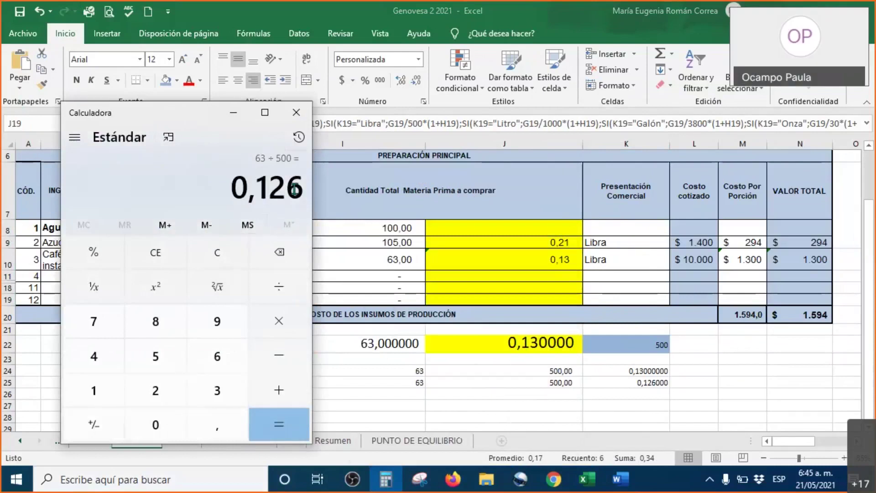
drag(304, 186, 286, 187)
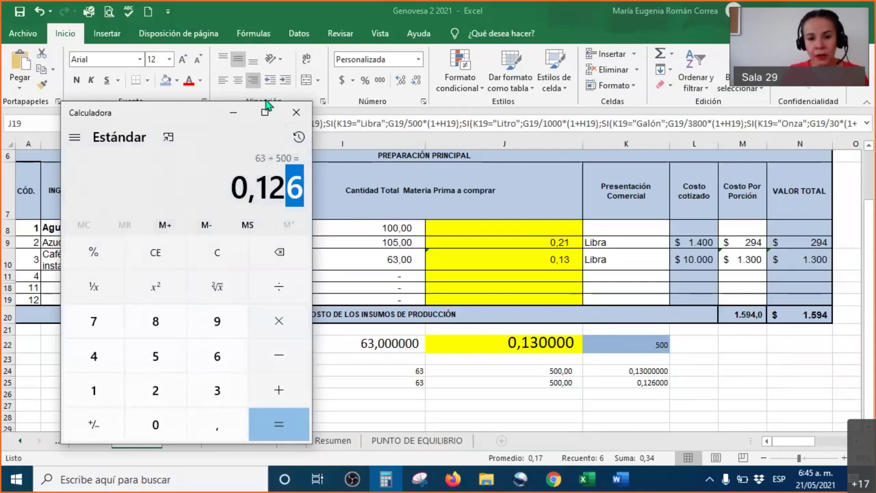
click(296, 114)
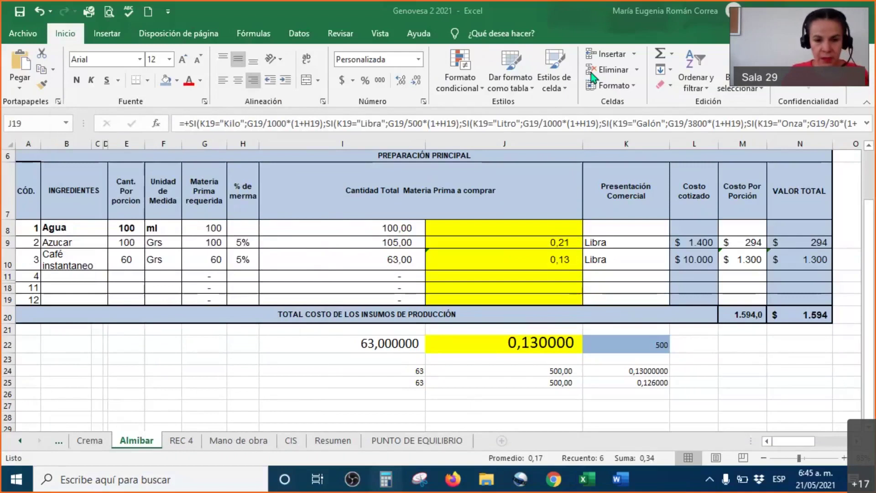
- Place the workbook beside the Word recipe document and examine the CREMA DE MANTEQUILLA CON CHOCOLATE table
key(super+Right)
click(147, 362)
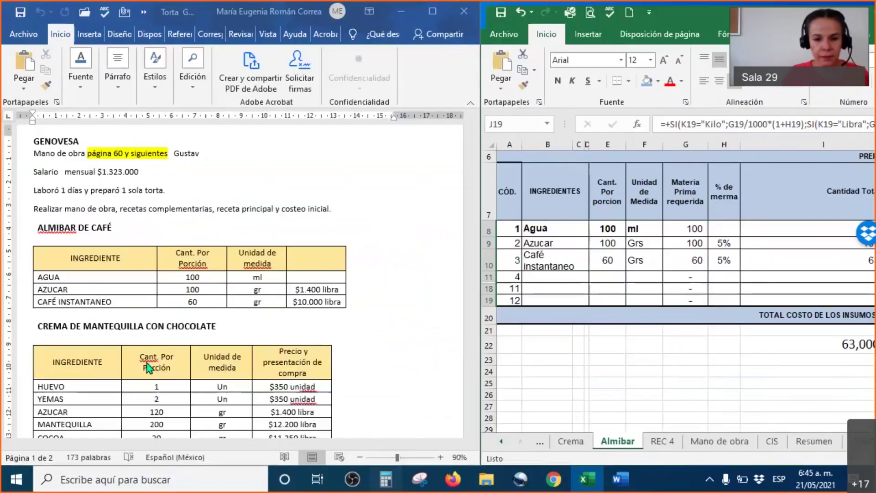
scroll(290, 319, down, 3)
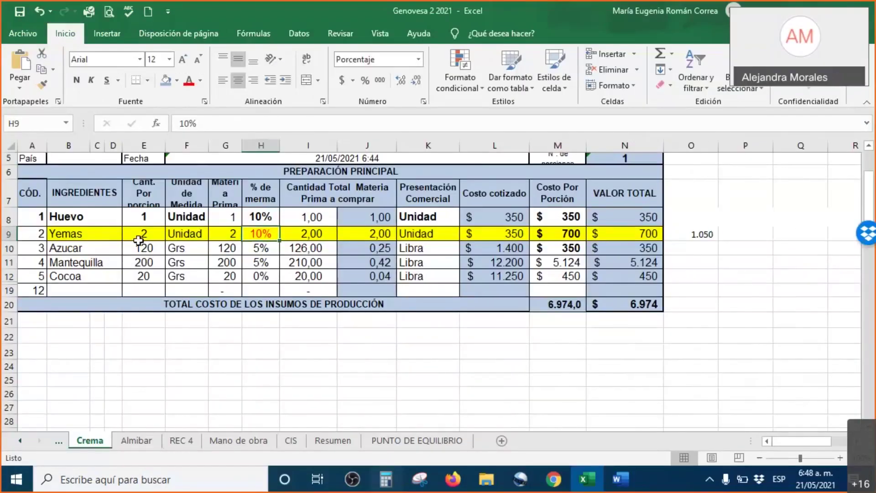
- Review the Huevo and Yemas rows on the Crema sheet and set the Yemas % de merma in H9 to 70%
click(144, 194)
drag(19, 217, 603, 219)
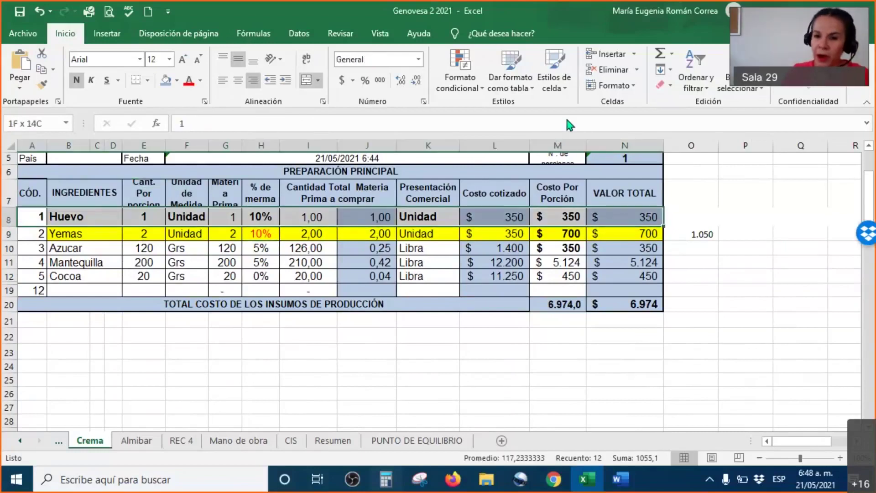
drag(86, 235, 629, 234)
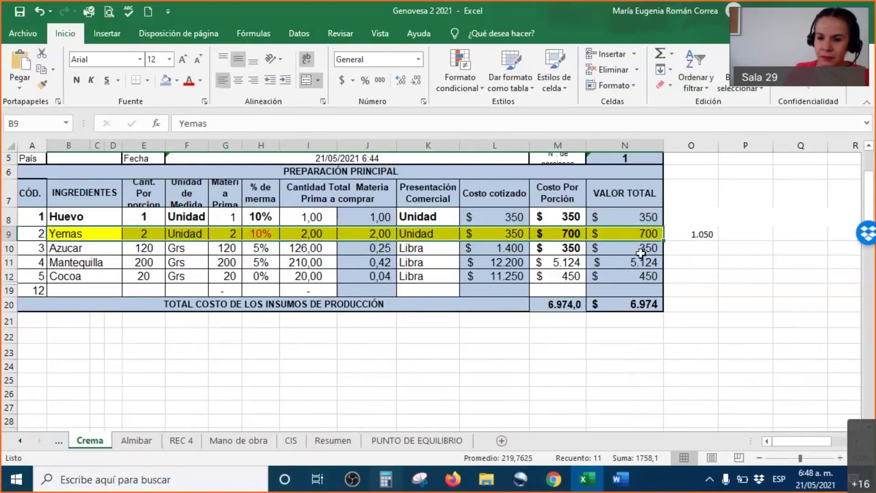
click(262, 234)
text(70)
key(Return)
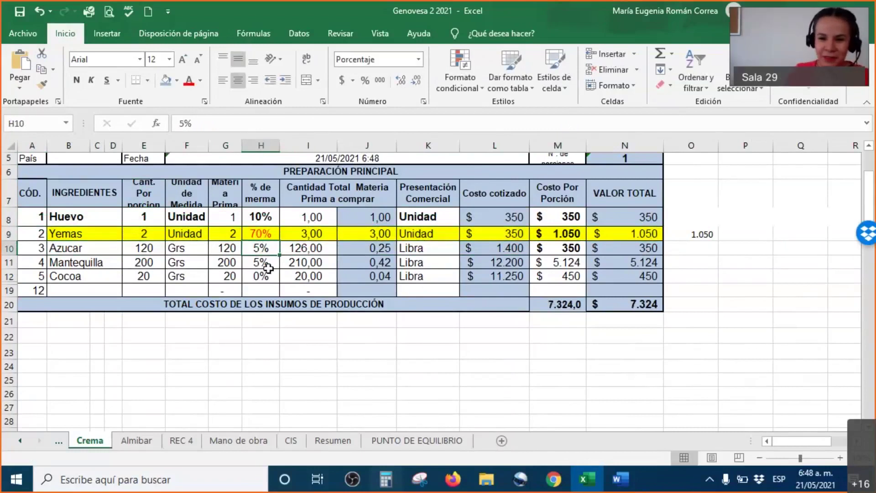
- Compare the % de merma and VALOR TOTAL of the Huevo row with the Yemas row's merma
click(269, 219)
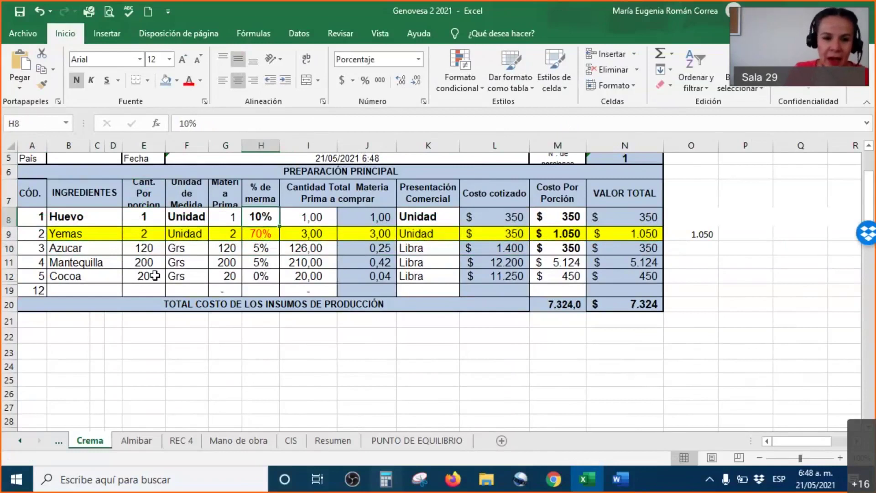
click(637, 218)
click(265, 217)
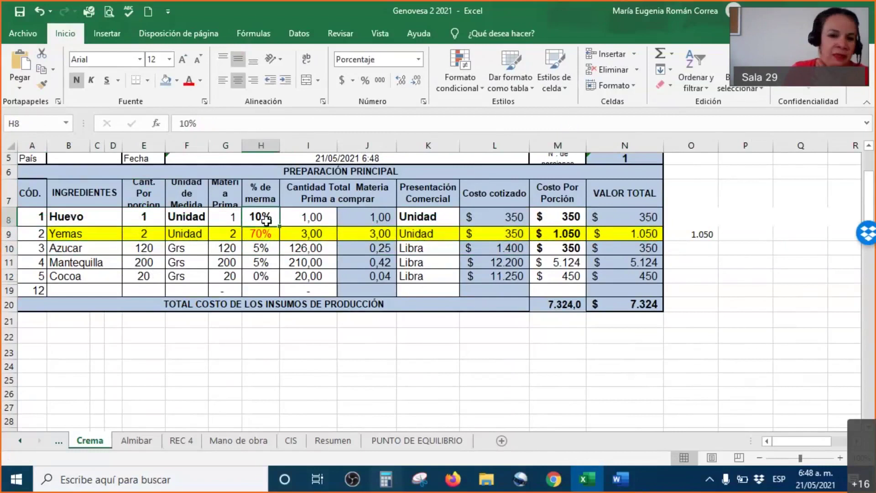
scroll(650, 226, up, 2)
scroll(645, 205, down, 1)
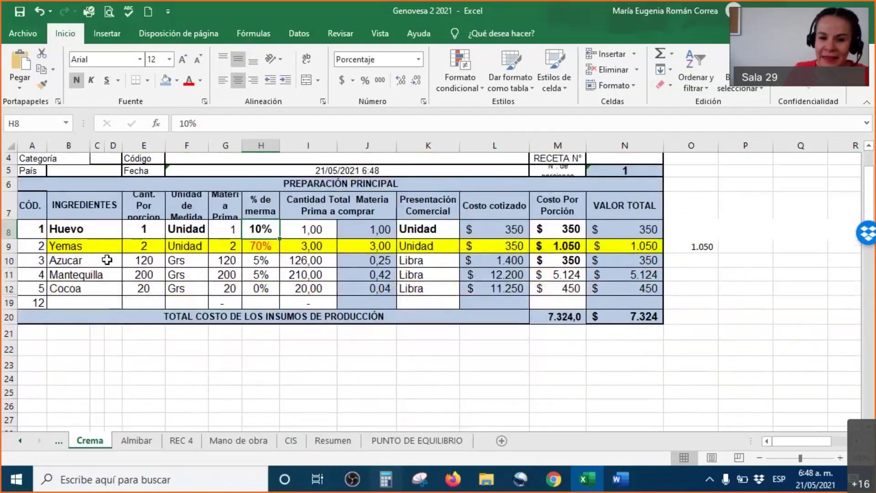
click(78, 249)
click(244, 247)
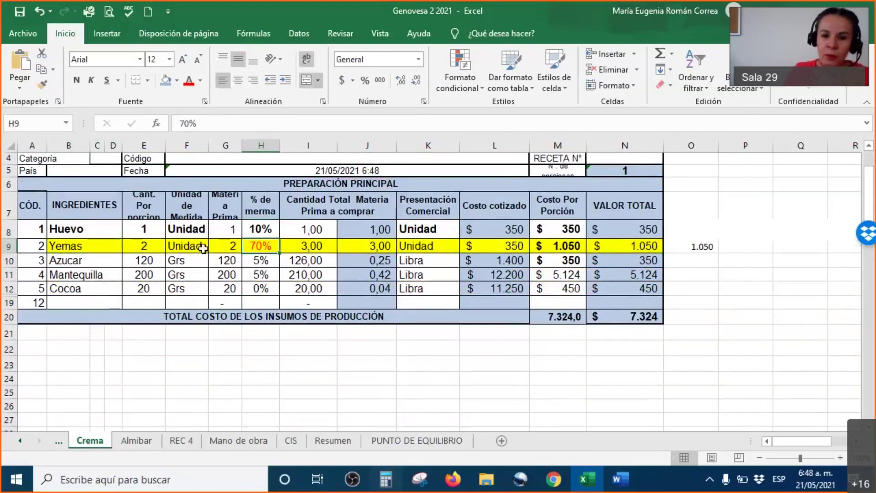
- Set the Yemas % de merma in H9 to 10%
click(101, 247)
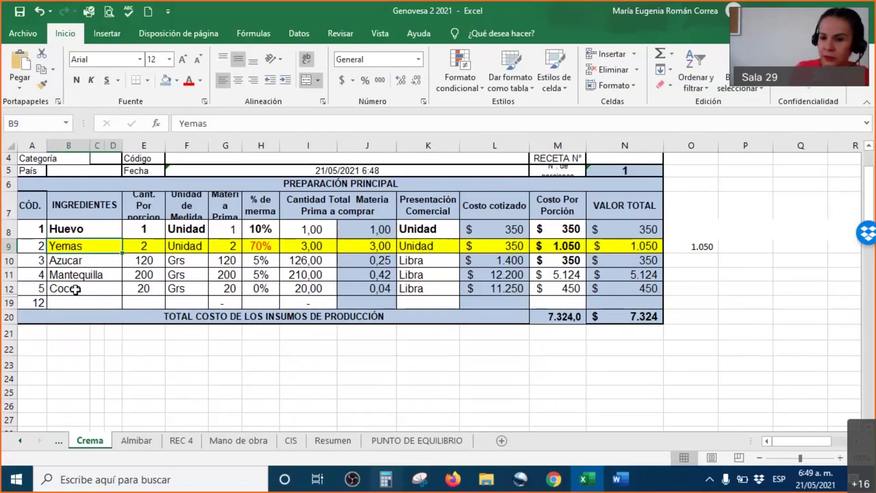
key(Up)
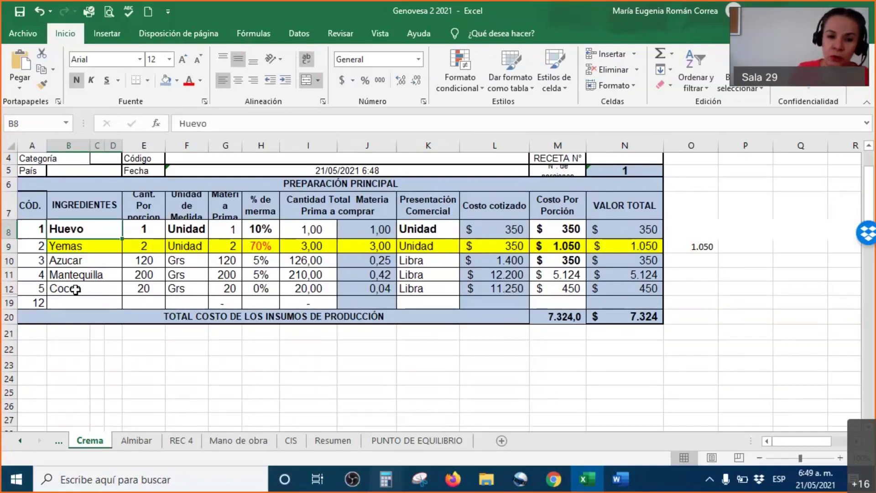
key(Down)
key(Right)
key(Right)
key(Right)
key(Right)
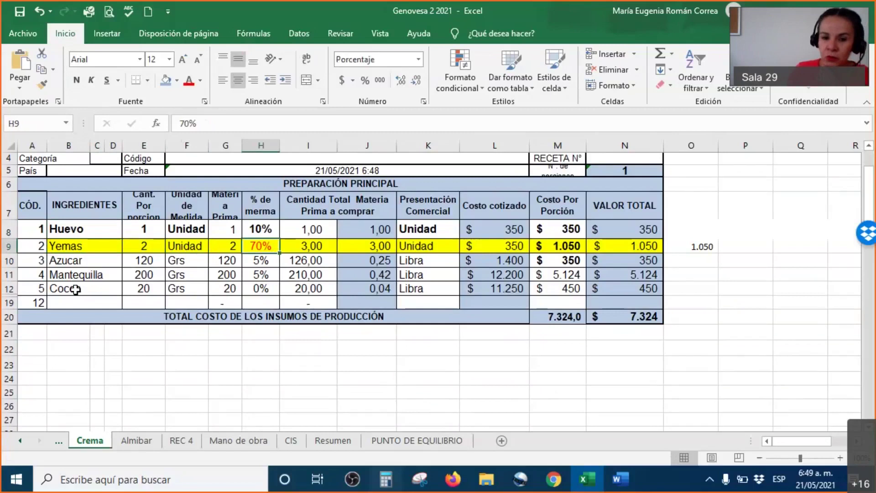
text(10)
key(Return)
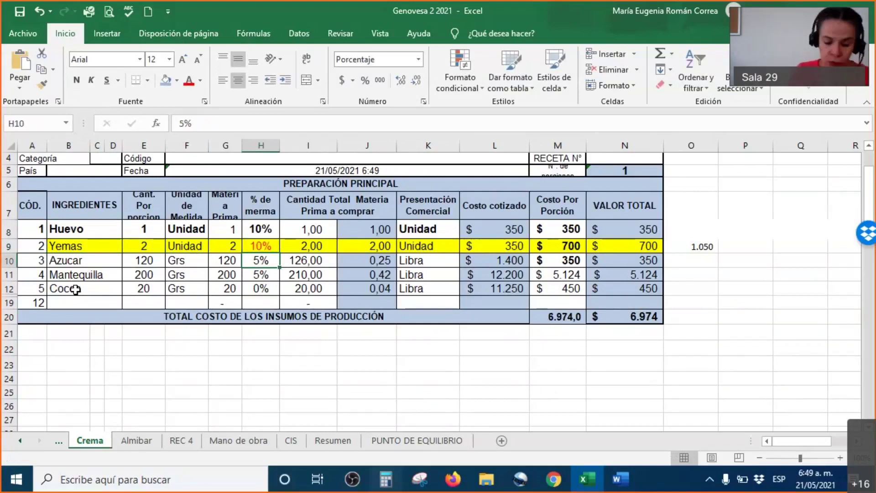
- Arrange the Crema sheet beside the Word recipe document, giving the workbook enough width to show Ingredientes through VALOR TOTAL
key(super+Right)
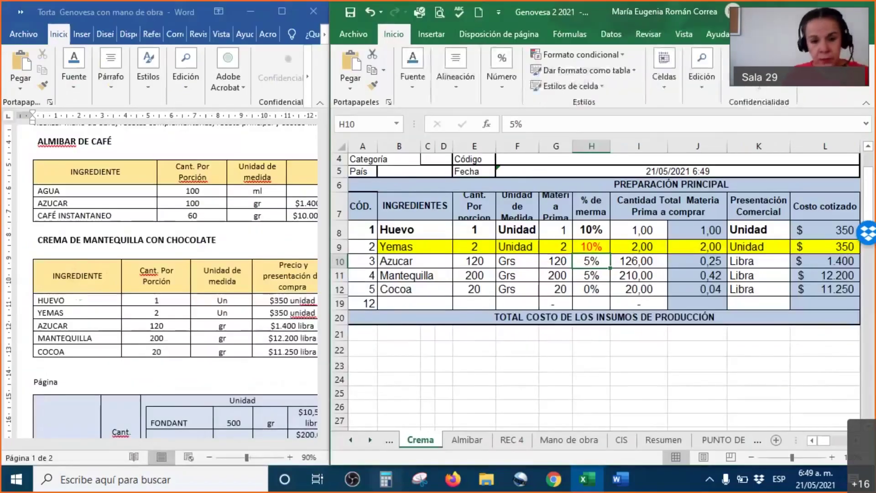
scroll(379, 306, down, 5)
scroll(382, 308, up, 4)
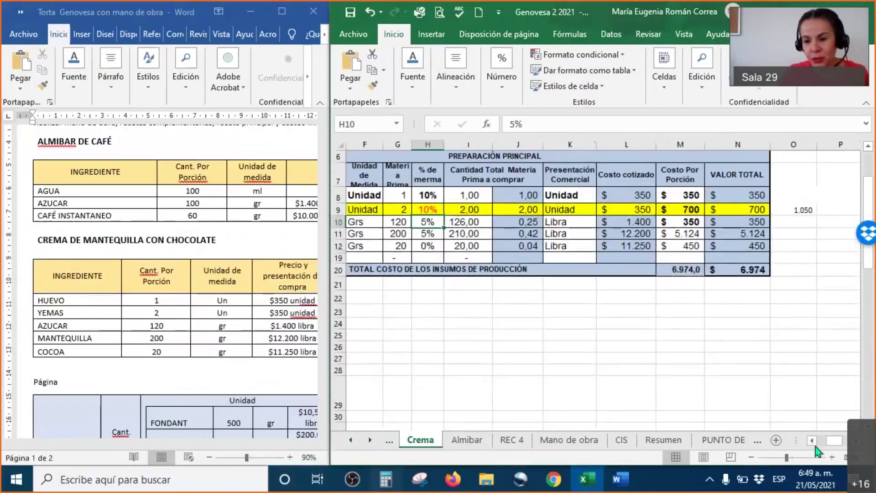
scroll(817, 450, left, 4)
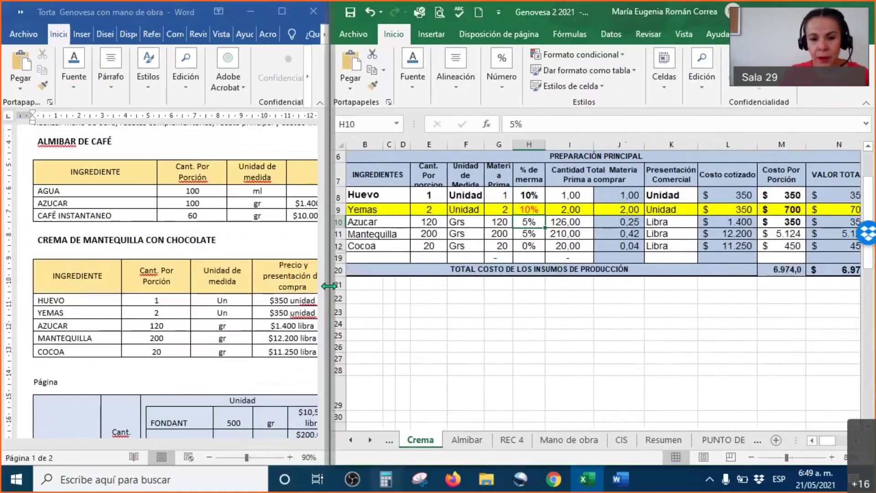
drag(328, 285, 291, 286)
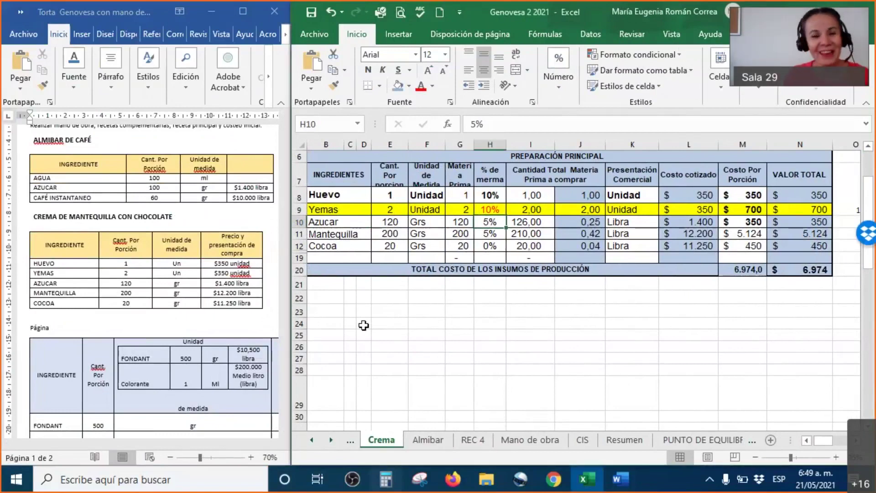
- Check the Yemas commercial presentation in K9 and the VALOR TOTAL formulas for Azucar, Mantequilla and Cocoa in N10:N12
click(632, 210)
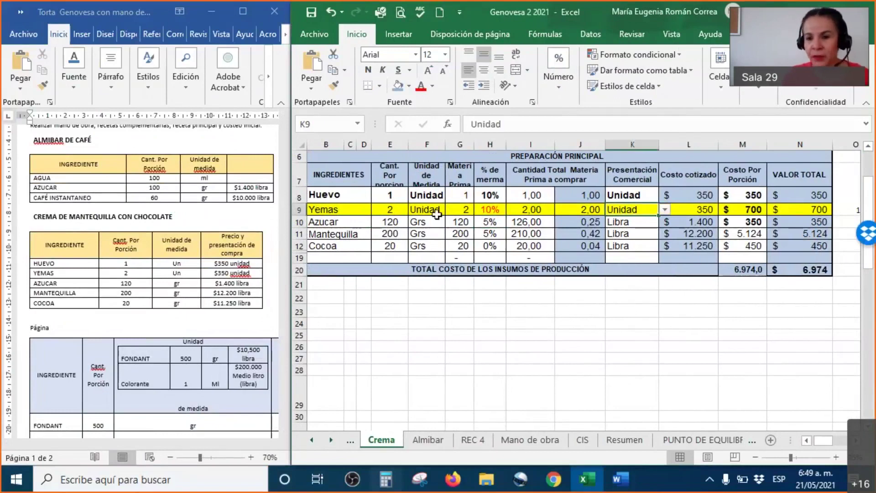
click(794, 225)
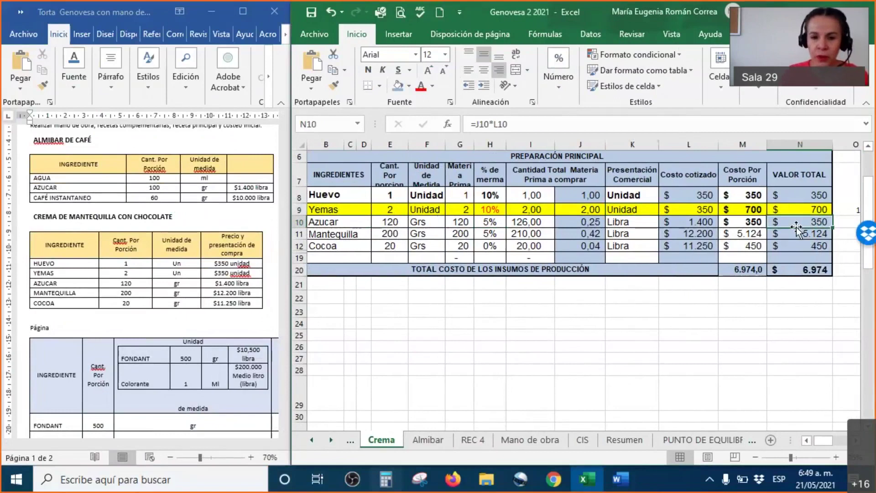
click(797, 232)
key(Down)
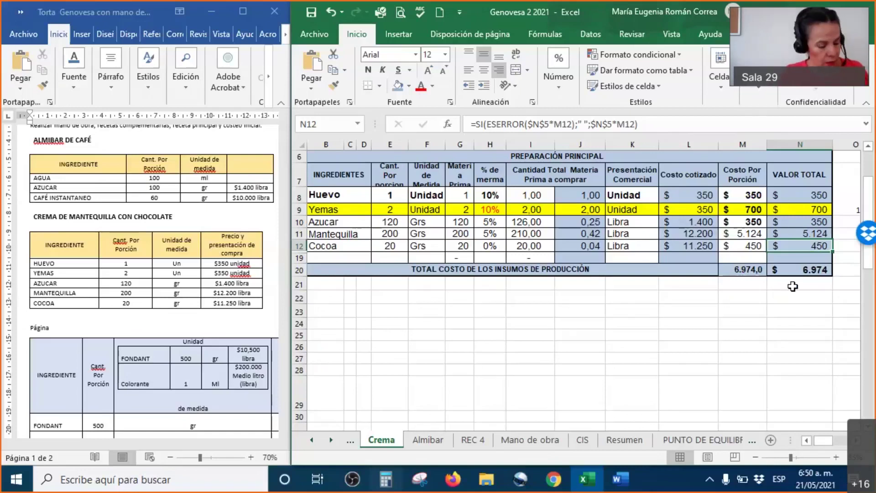
key(XF86AudioRaiseVolume)
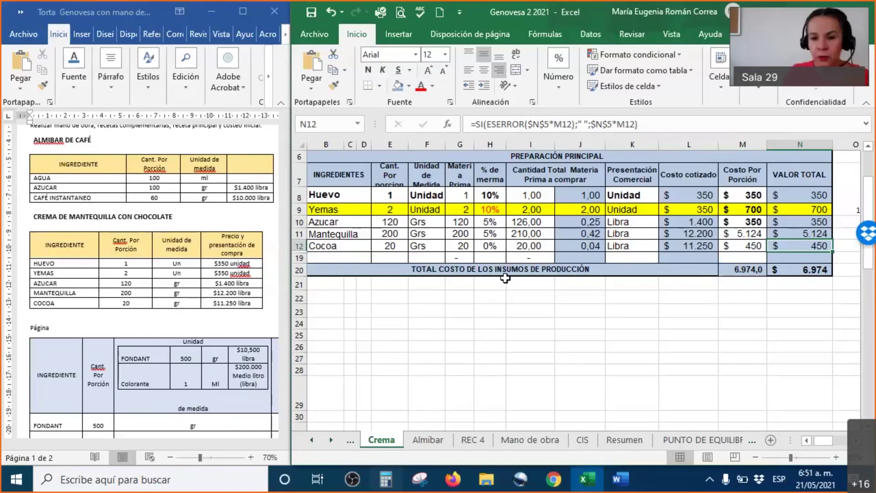
click(490, 246)
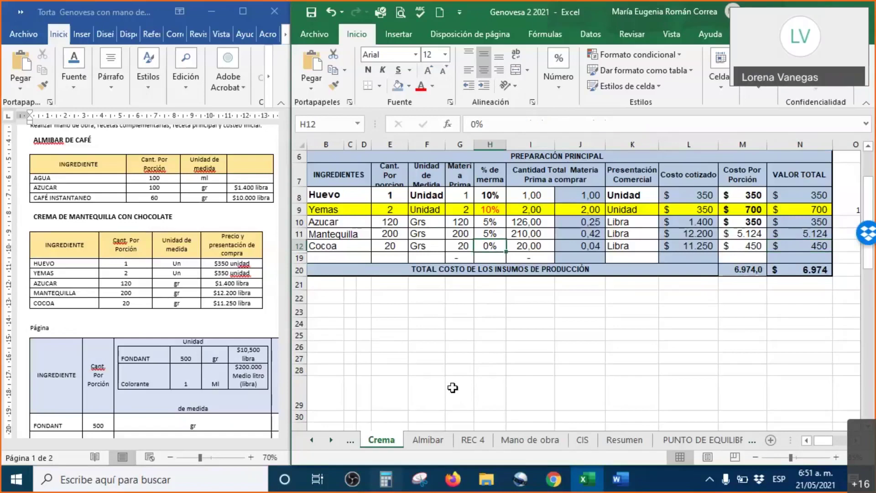
click(268, 24)
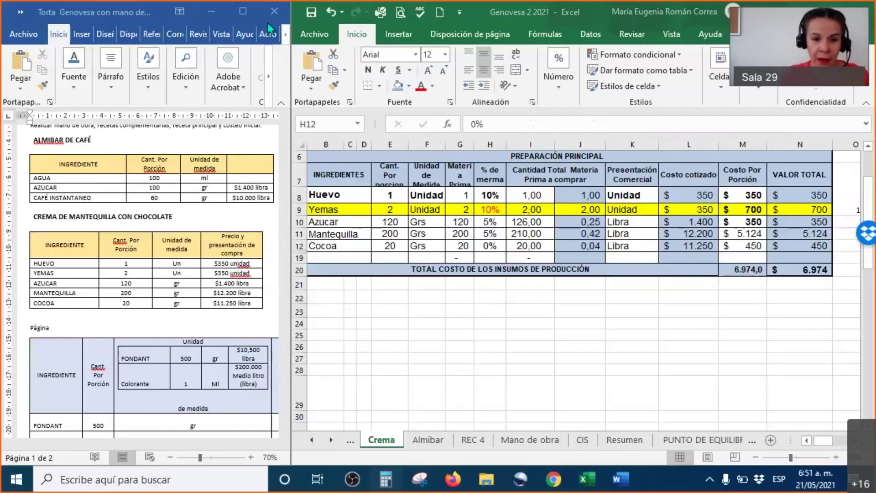
click(462, 322)
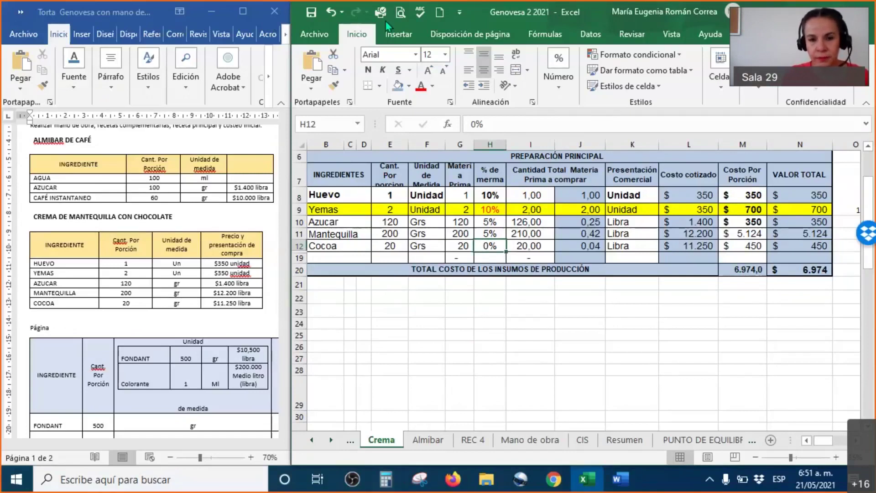
click(377, 322)
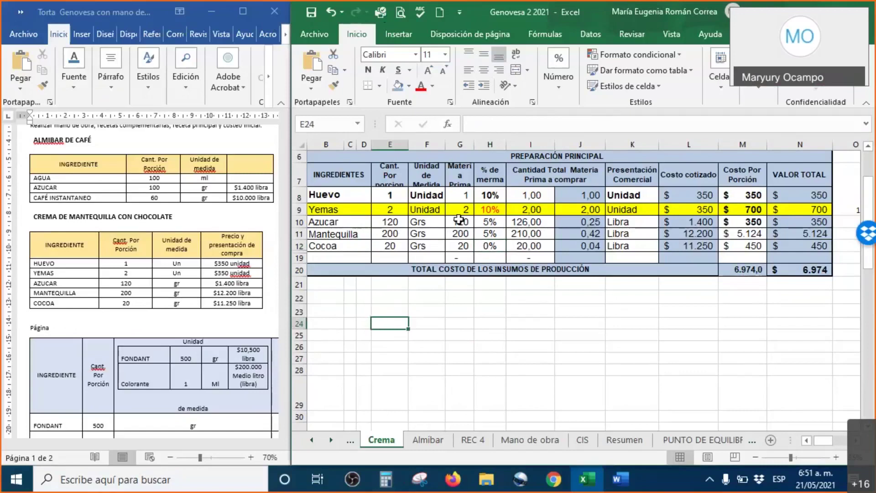
- Try a 70% merma for Yemas in H9 and return it to 10%
click(490, 210)
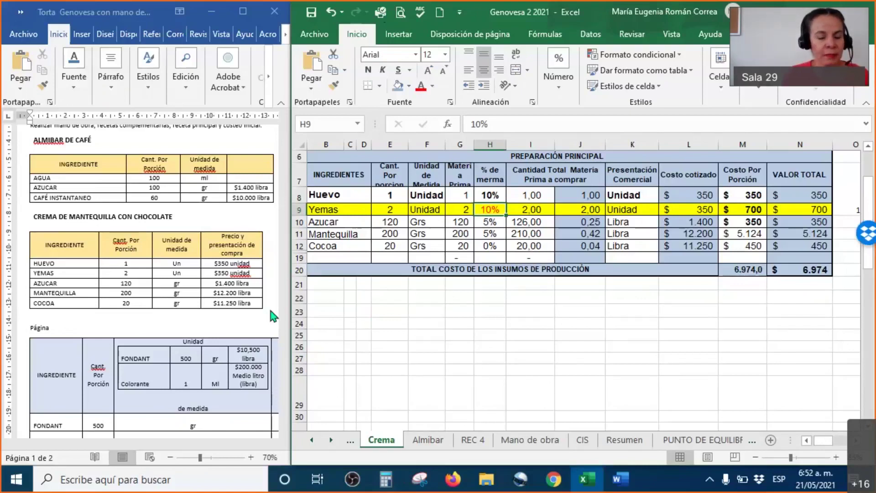
text(70)
key(ctrl+Return)
text(10)
key(Return)
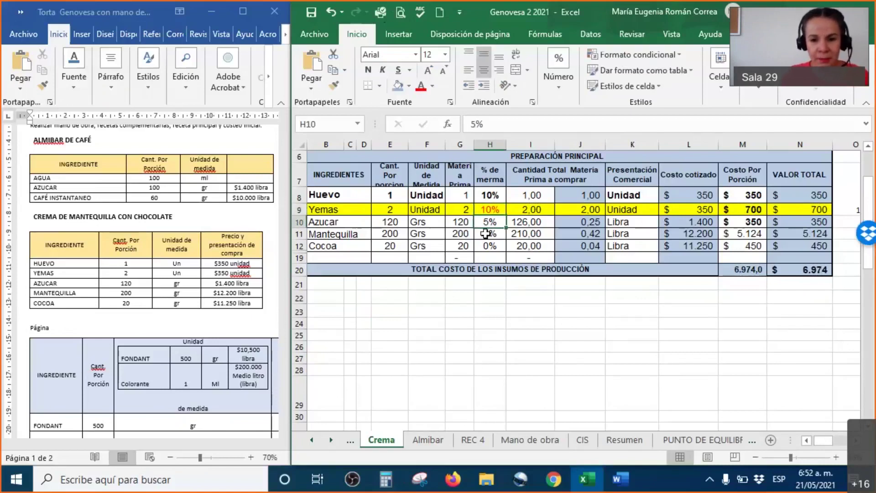
- Fill the Yemas raw material required cell G9 and quantity to buy cell I9 with green
scroll(508, 268, up, 2)
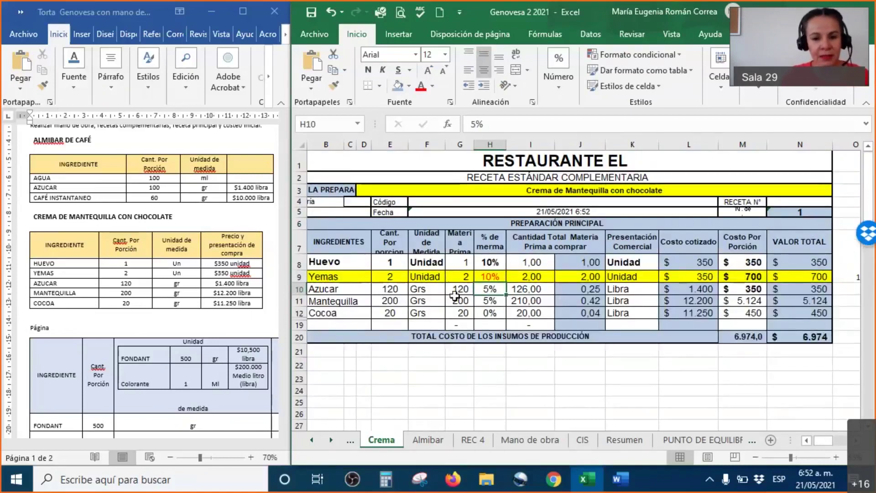
click(462, 278)
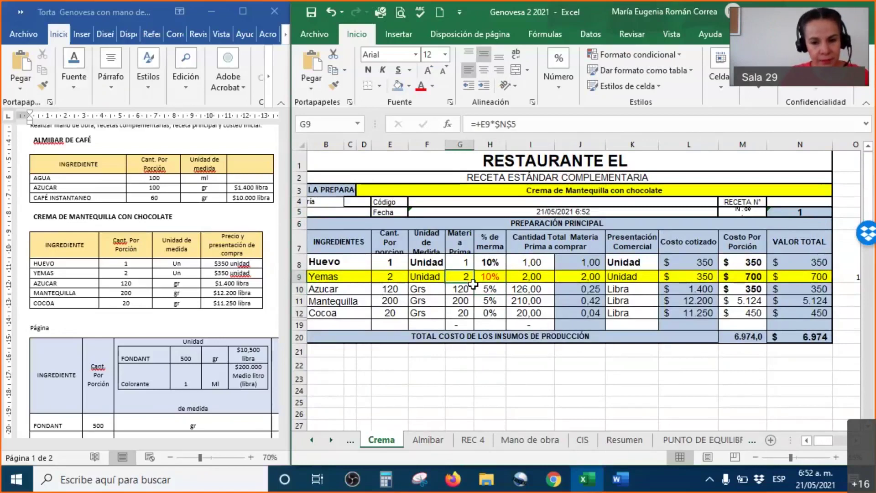
right_click(458, 282)
click(526, 133)
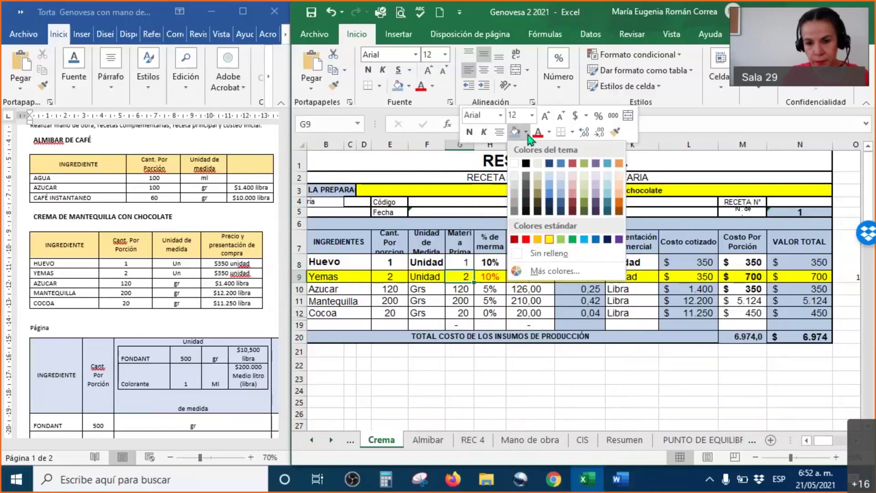
click(564, 241)
click(532, 275)
right_click(531, 275)
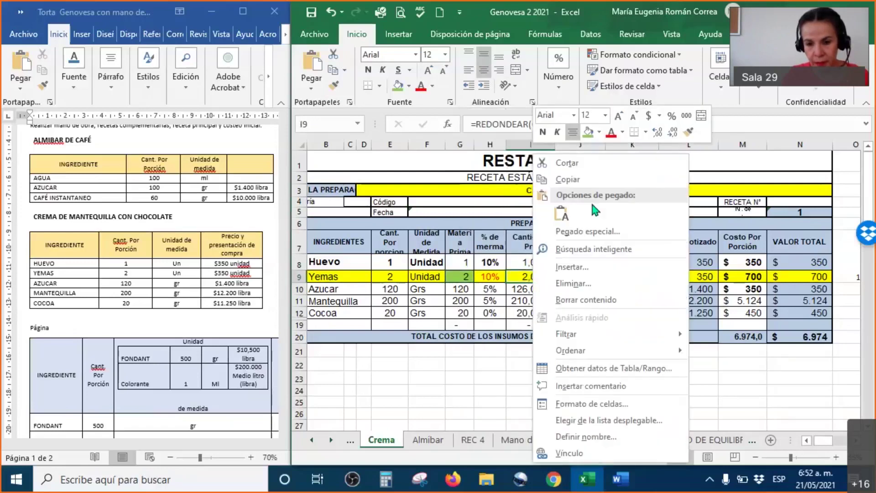
click(590, 133)
- Set the Yemas % de merma in H9 to 70%
click(458, 292)
click(491, 292)
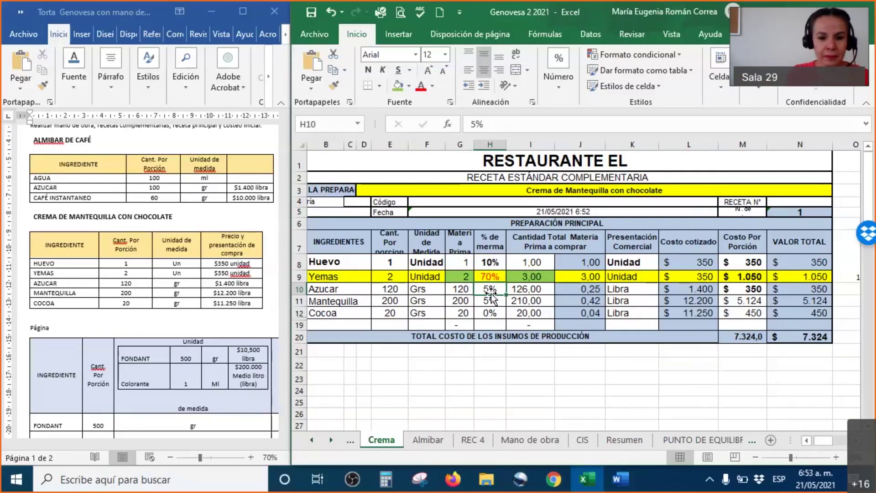
key(Up)
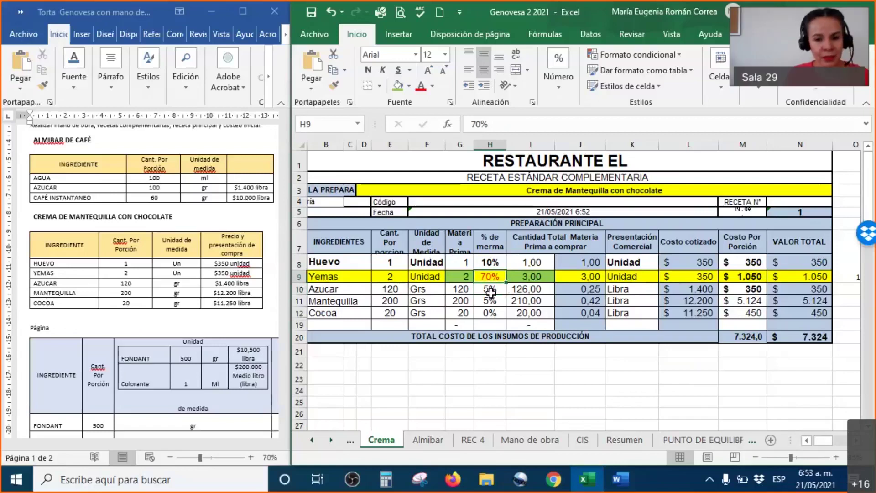
click(439, 277)
click(632, 276)
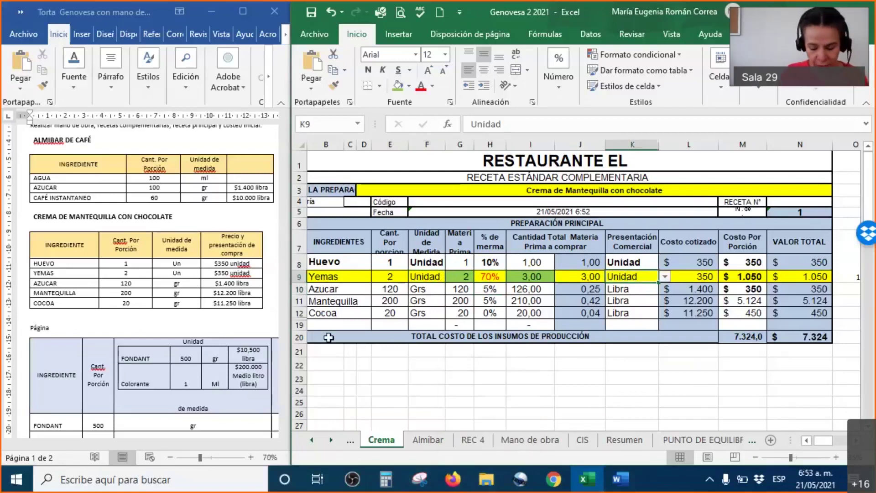
text(10)
key(Return)
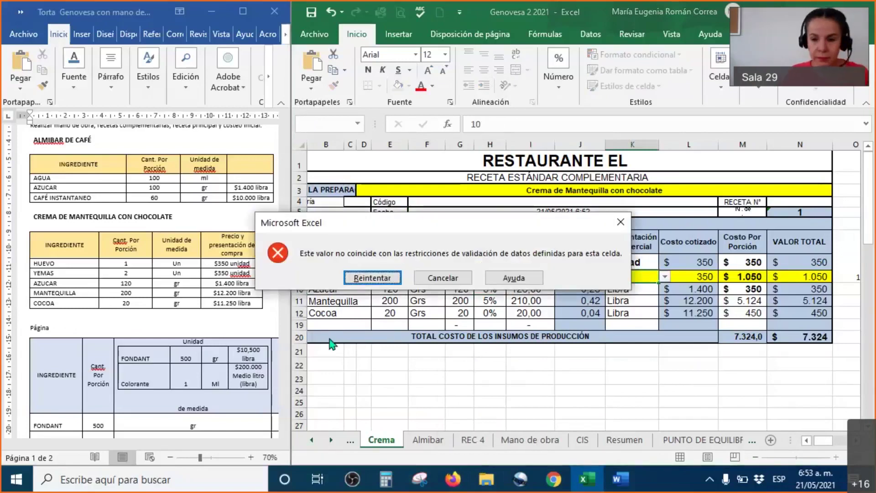
key(Escape)
- Set the Yemas % de merma in H9 to 10%
key(Left)
key(Left)
key(Left)
text(10)
key(Return)
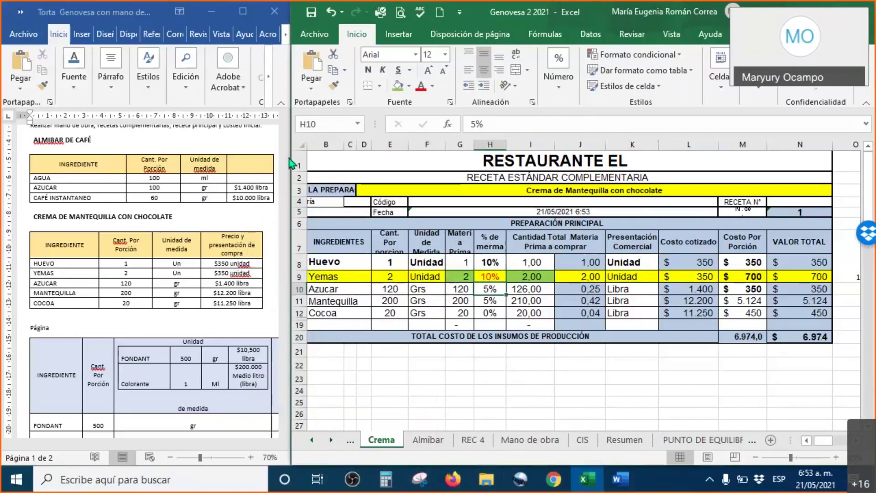
- Review the Crema de mantequilla con chocolate and fondant ingredient tables in the Word recipe document
scroll(192, 343, up, 3)
scroll(192, 342, down, 3)
scroll(191, 342, up, 4)
scroll(192, 345, down, 2)
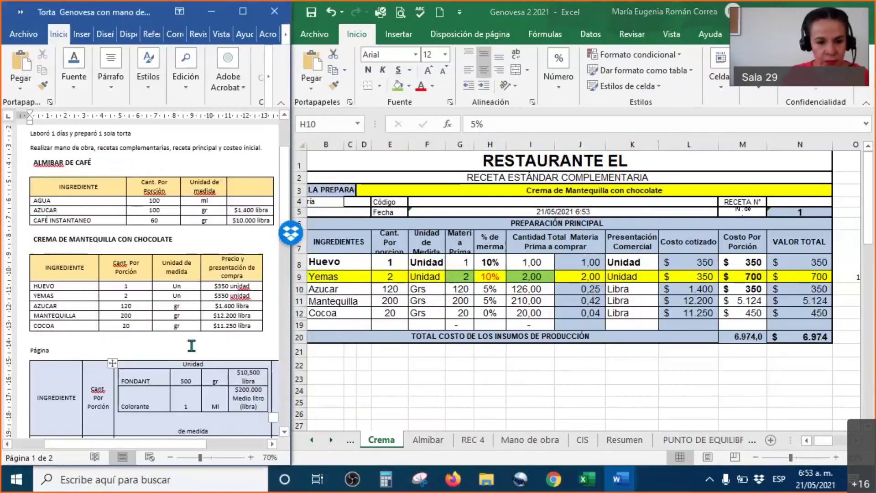
scroll(191, 346, down, 3)
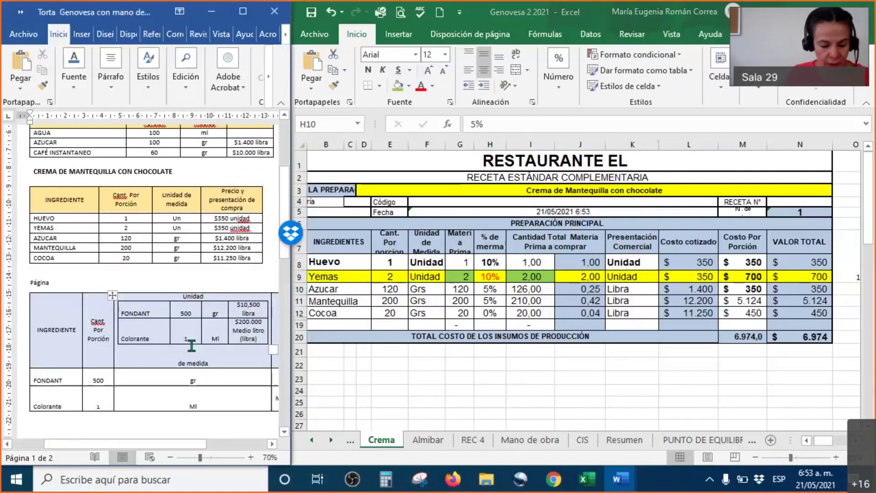
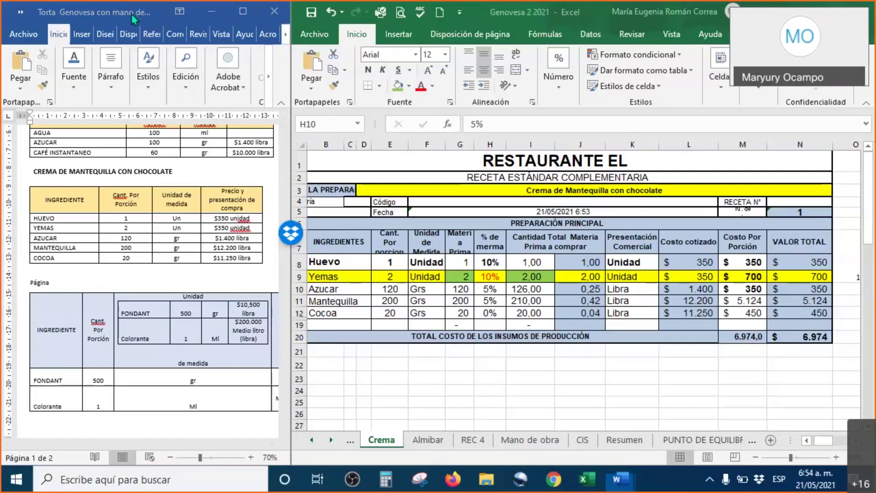
- On the Fondant sheet, check the Colorante row's VALOR TOTAL formula and fill its quantity to buy cell J9 with green
key(ctrl+Page_Up)
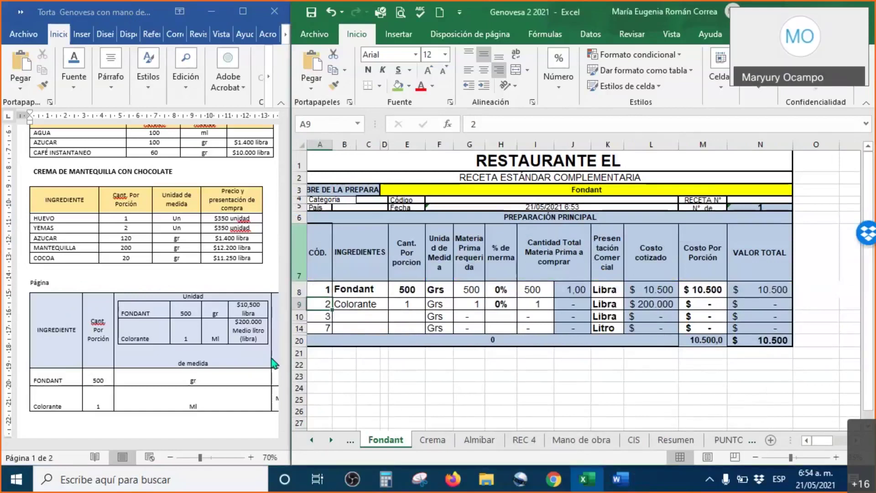
click(342, 304)
click(744, 303)
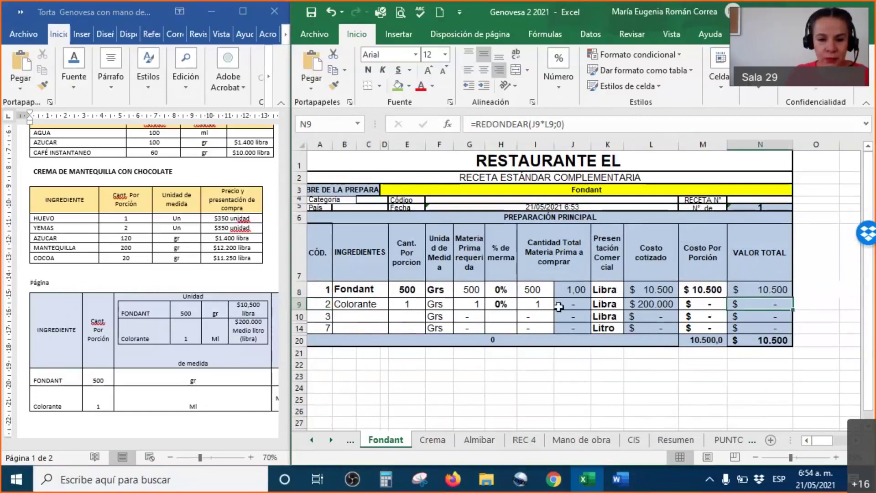
click(559, 306)
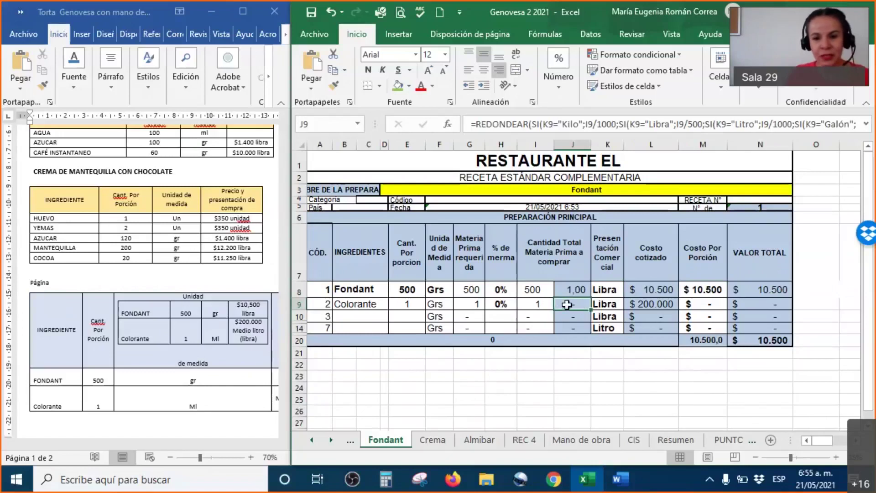
click(404, 87)
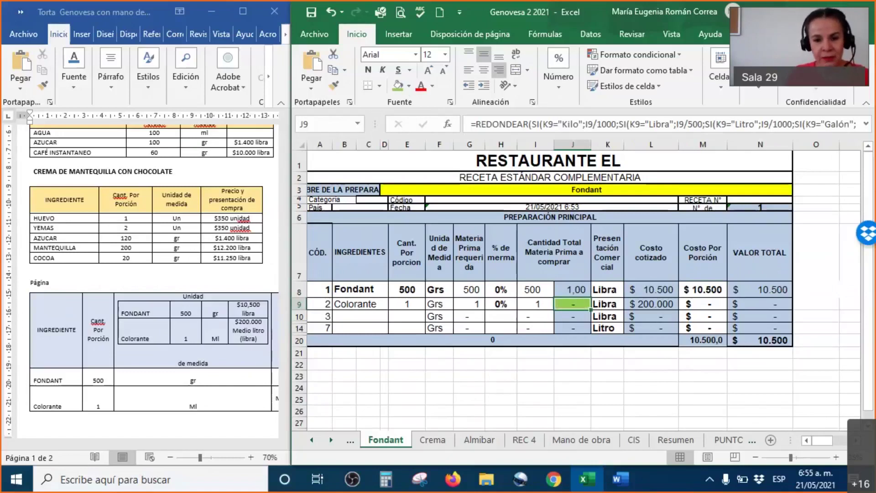
- Switch to the Word document and review the Genovesa main recipe table and the Costeo notes
mouse_move(619, 479)
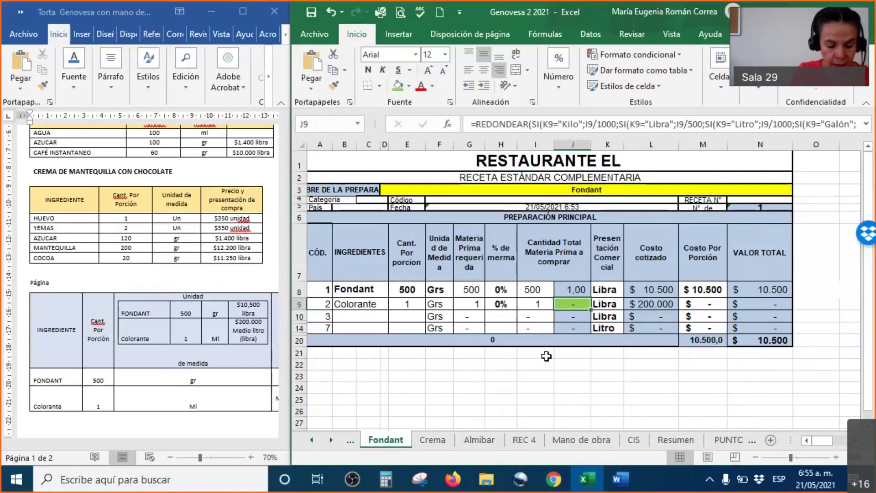
click(198, 443)
scroll(167, 375, down, 4)
scroll(166, 375, down, 5)
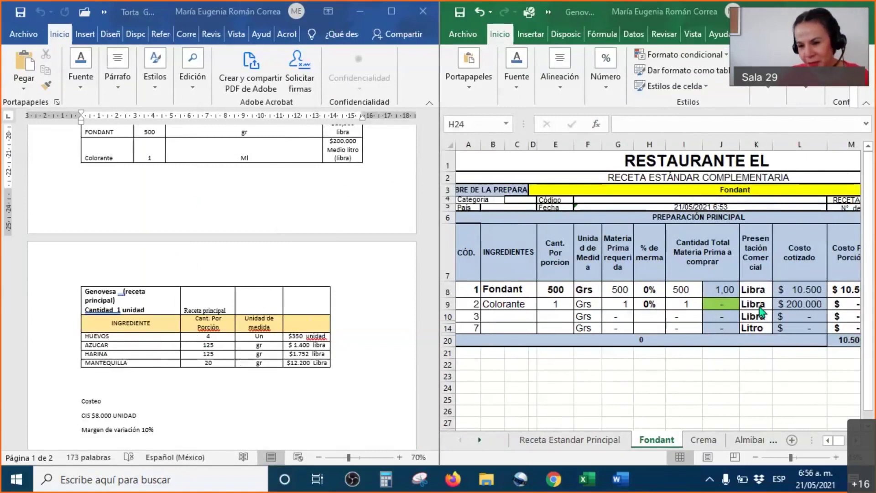
- Try Fco. 500 cc as the Colorante commercial presentation in K9 of the Fondant sheet and undo it
click(758, 305)
click(757, 305)
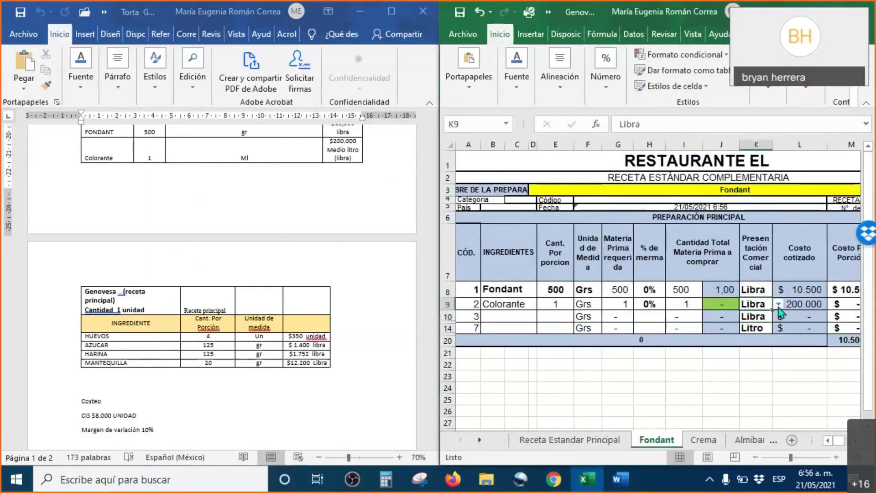
click(778, 305)
scroll(781, 347, down, 2)
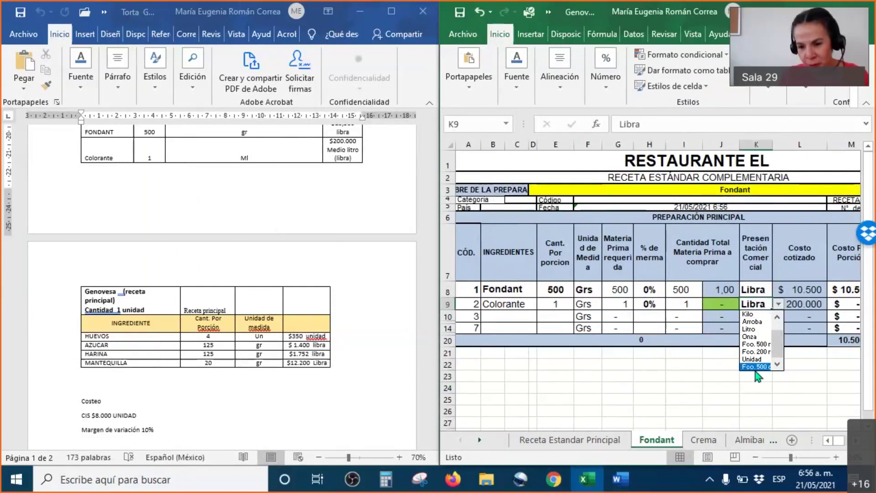
click(755, 368)
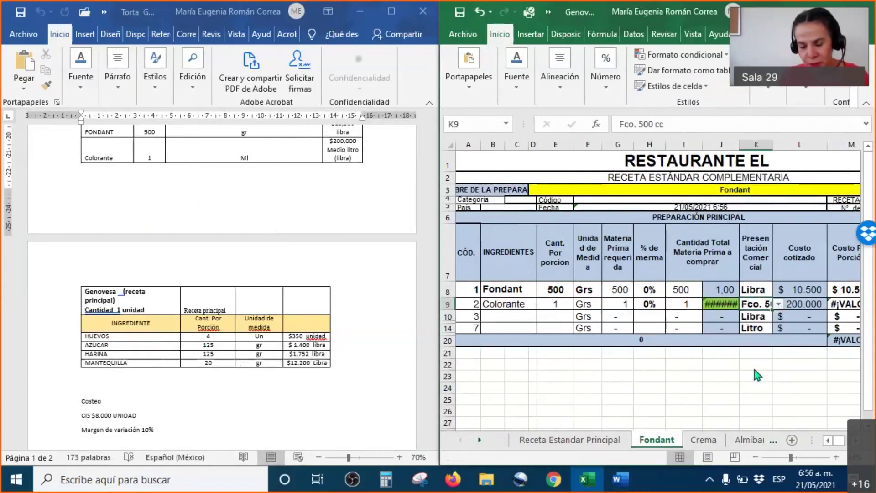
key(ctrl+z)
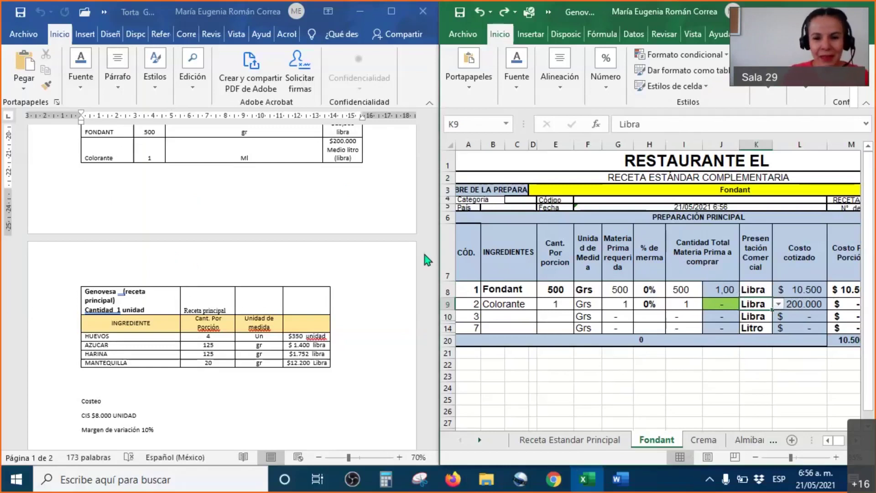
- Open the Receta Estandar Principal sheet and calculate 125 × 1,05 in Calculator to verify the Harina quantity with 5% merma
click(568, 441)
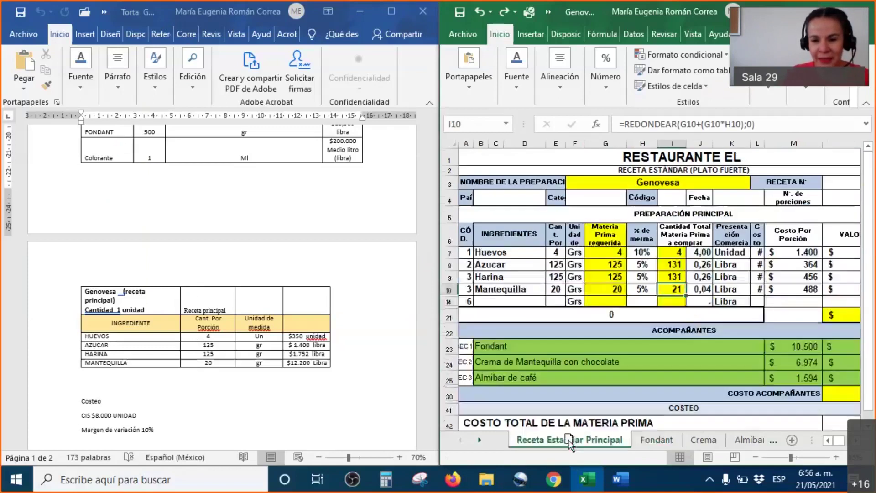
click(651, 438)
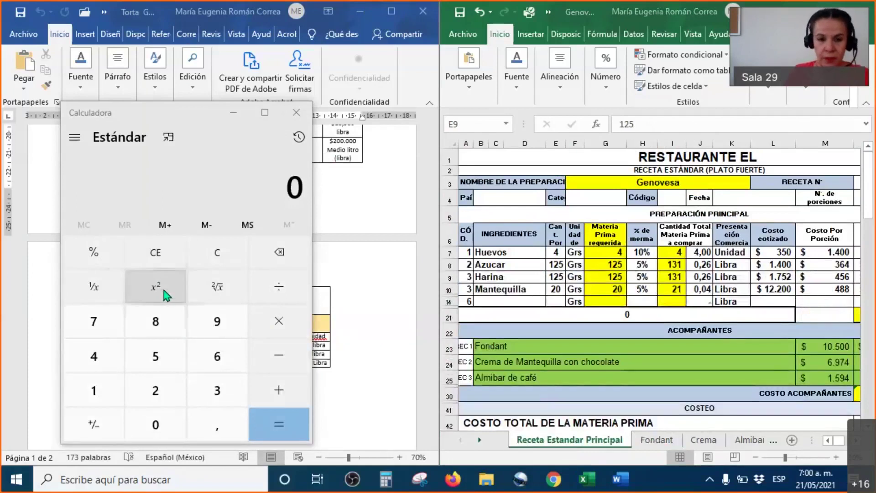
click(138, 123)
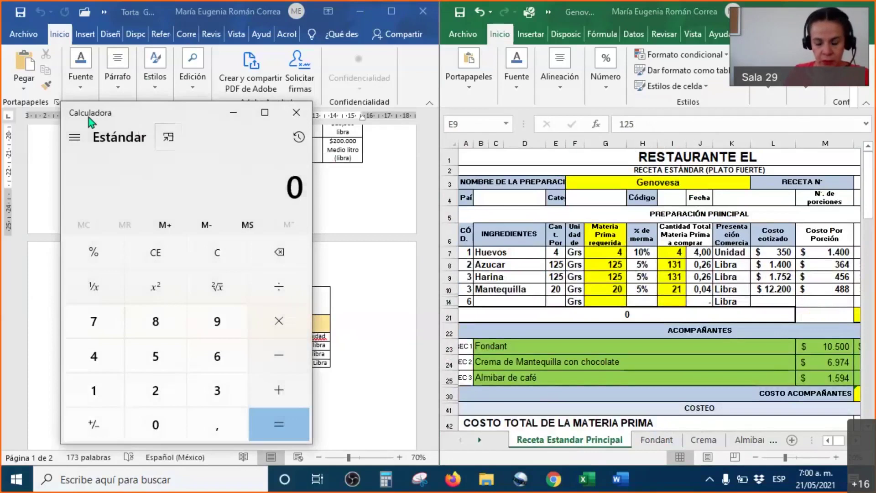
drag(88, 117, 44, 113)
text(125)
key(asterisk)
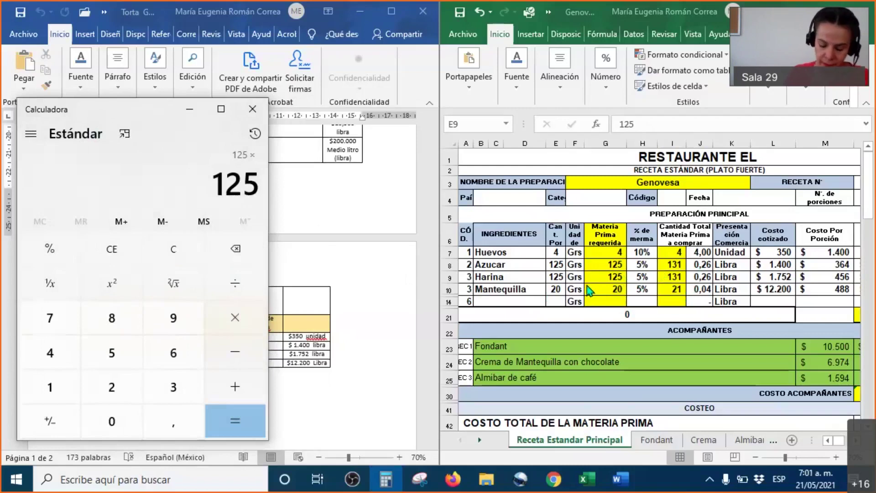
text(1,05)
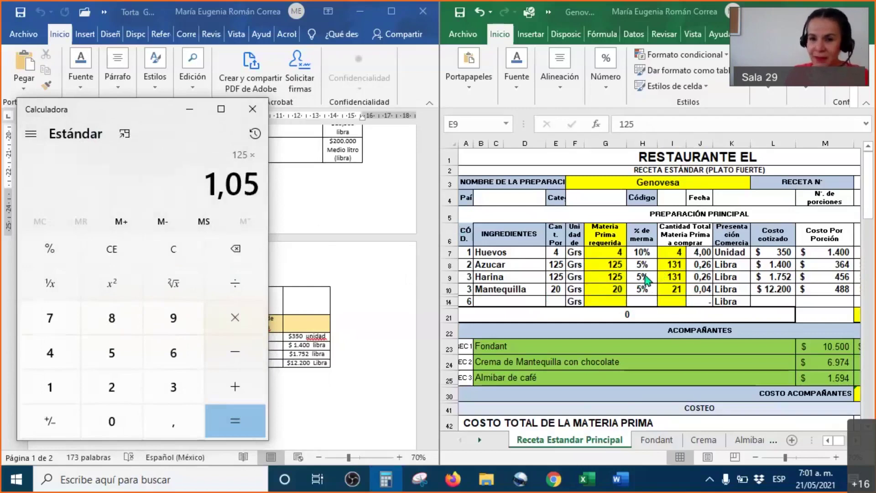
key(Return)
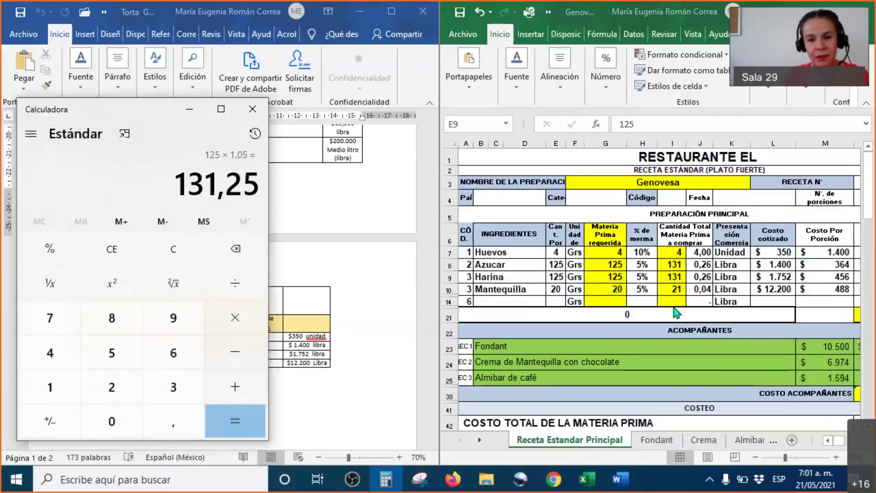
- Calculate 131 ÷ 500 in Calculator to verify the Harina quantity in libras, and highlight the result's first two decimals
click(176, 256)
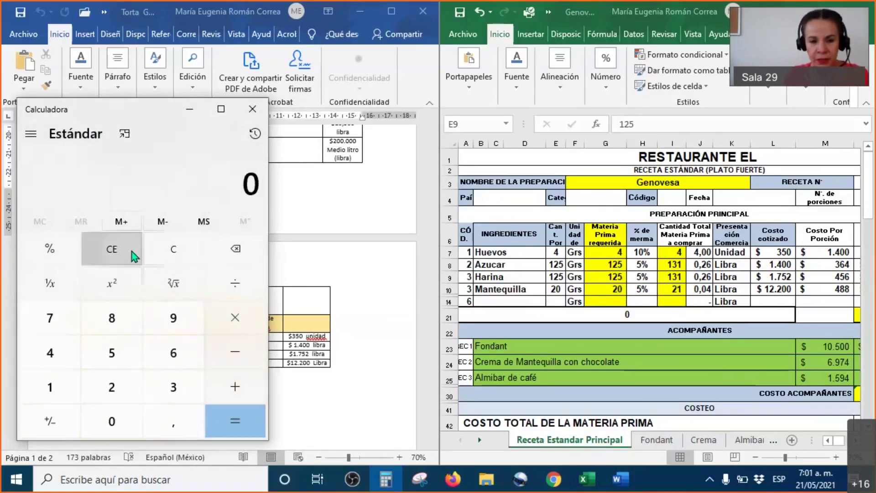
text(131)
key(slash)
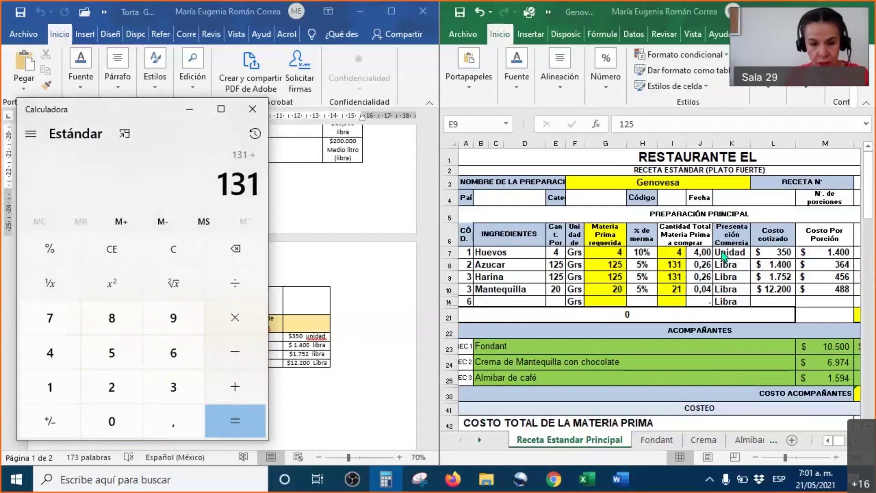
text(500)
key(Return)
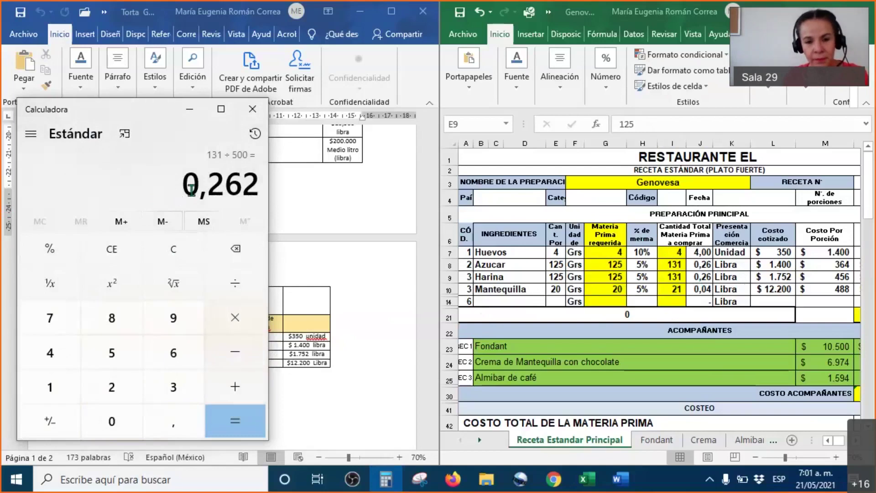
drag(243, 184, 174, 183)
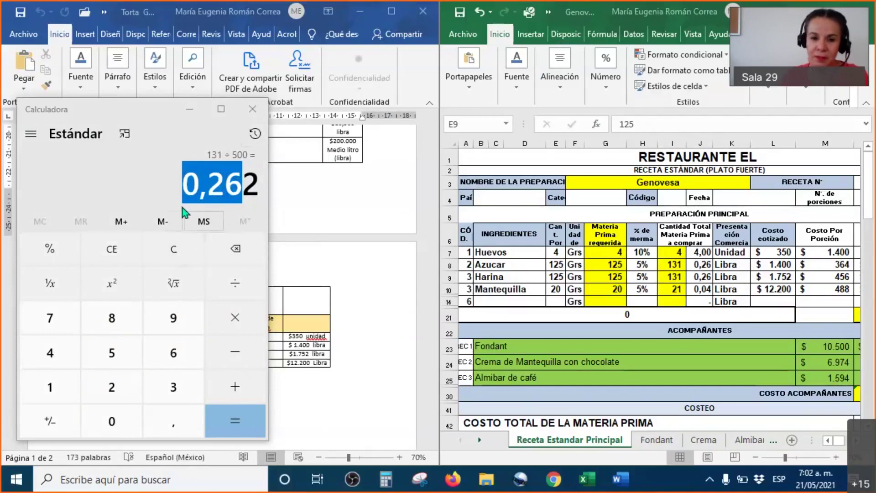
- Calculate 0,26 × 1752 in Calculator to verify the Harina cost, and highlight the result
click(180, 255)
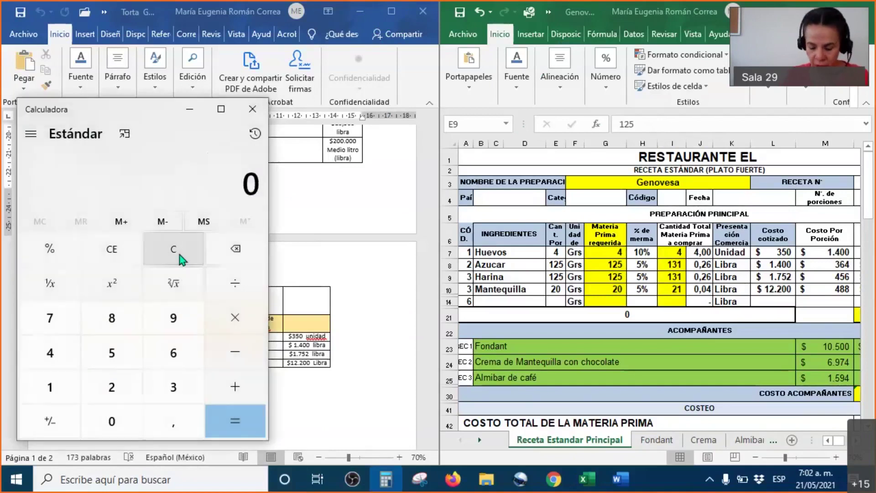
text(0,26)
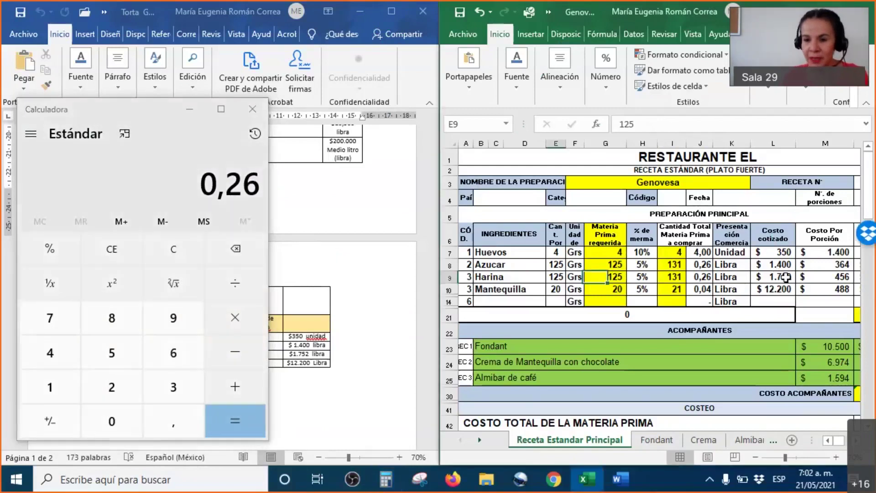
click(773, 277)
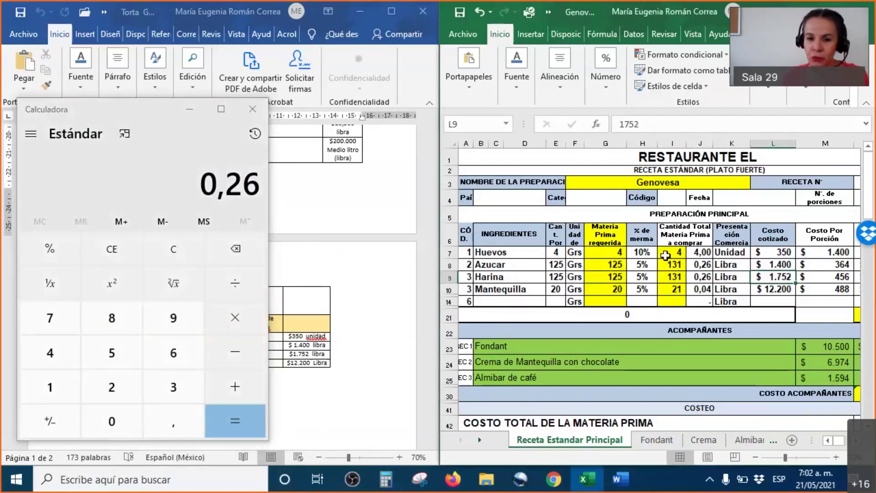
text(11)
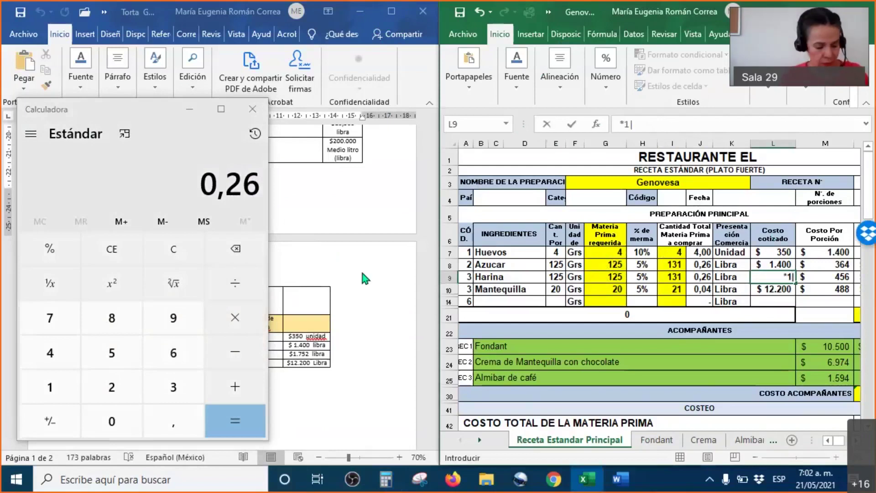
key(Escape)
click(161, 176)
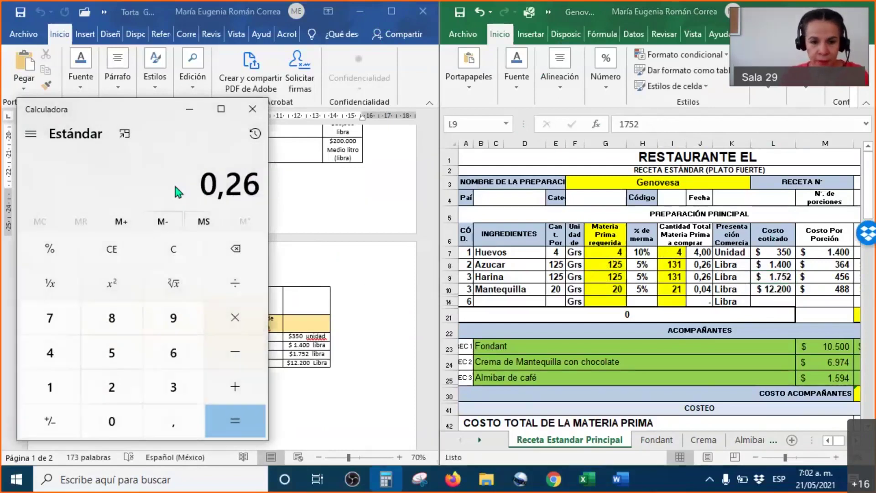
click(230, 317)
text(1752)
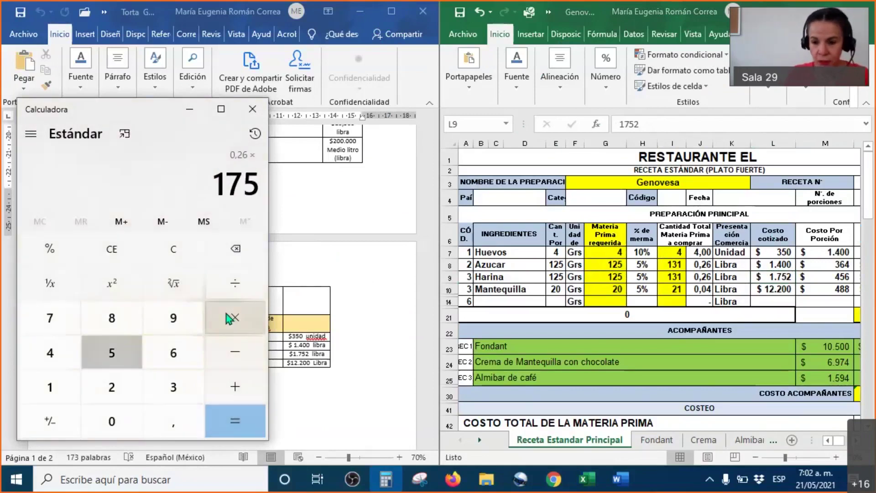
key(Return)
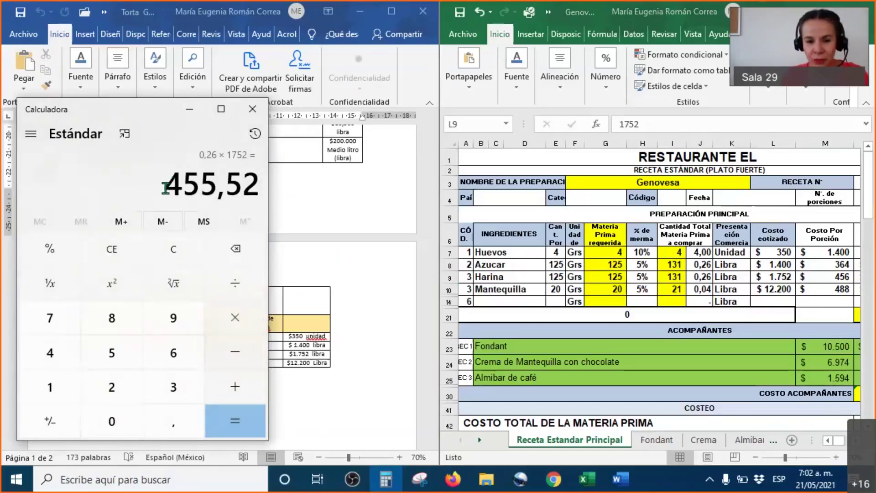
drag(165, 187, 255, 183)
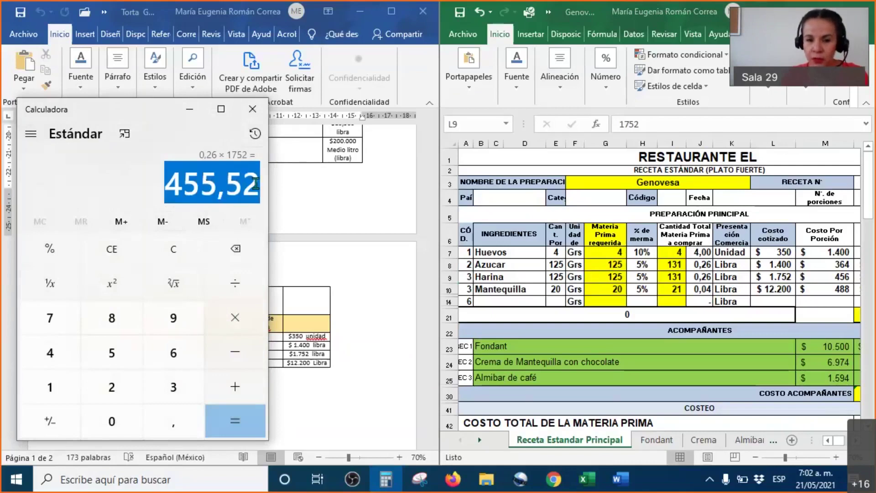
click(184, 191)
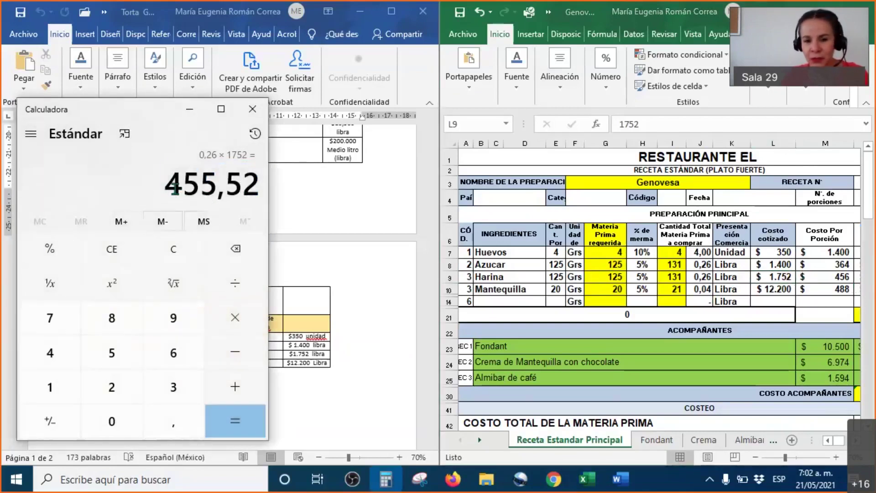
drag(175, 189, 264, 189)
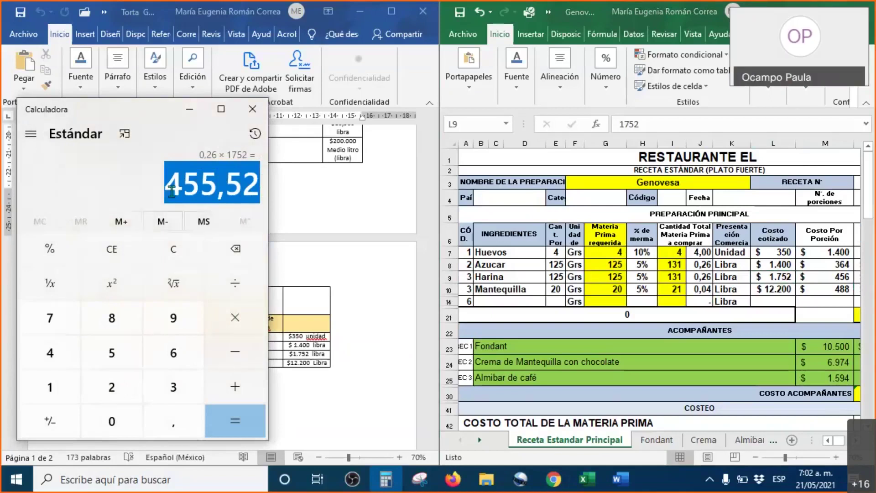
click(157, 193)
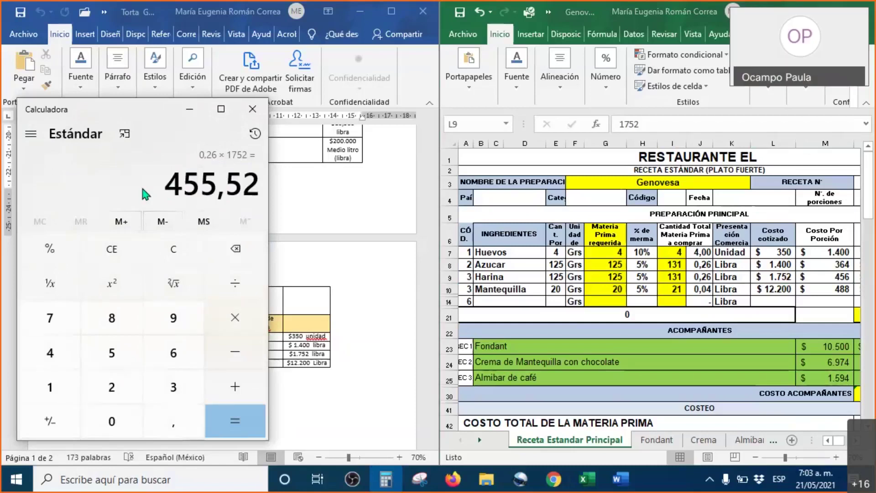
- Go through the Harina row in the workbook, examining its quantity, Costo Por Porción and VALOR TOTAL formulas
key(alt+Tab)
key(Left)
key(Left)
key(Left)
key(Left)
key(Left)
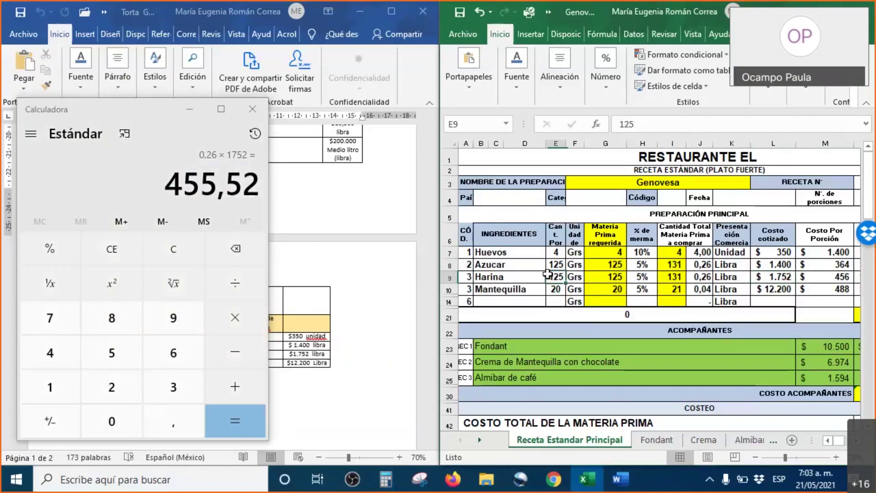
key(Right)
key(Right)
key(Right)
key(Right)
key(Right)
key(Right)
key(Right)
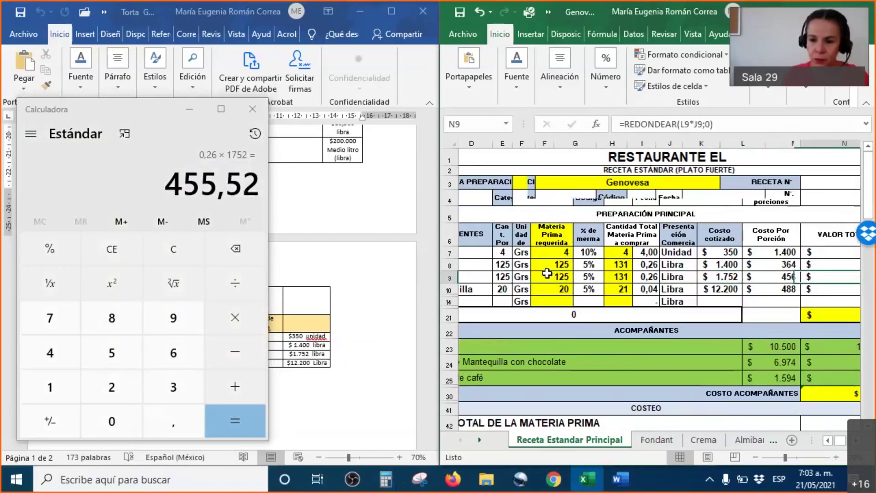
key(Left)
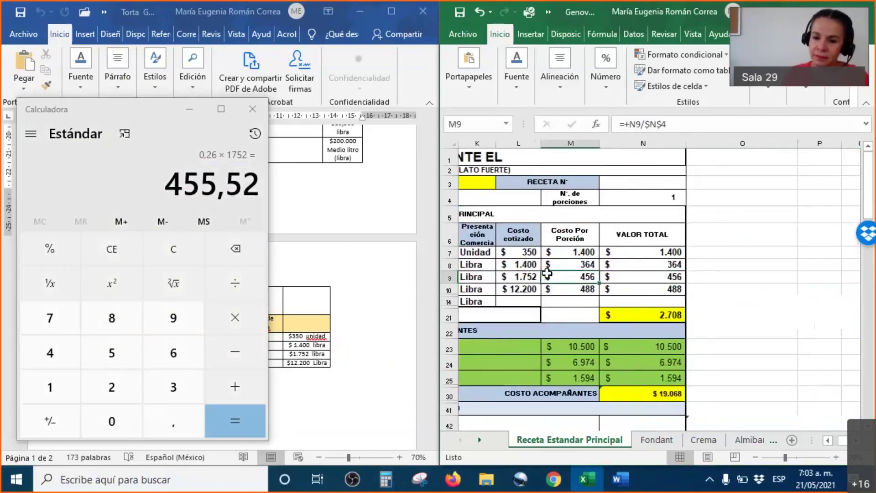
key(Right)
key(Right)
key(Left)
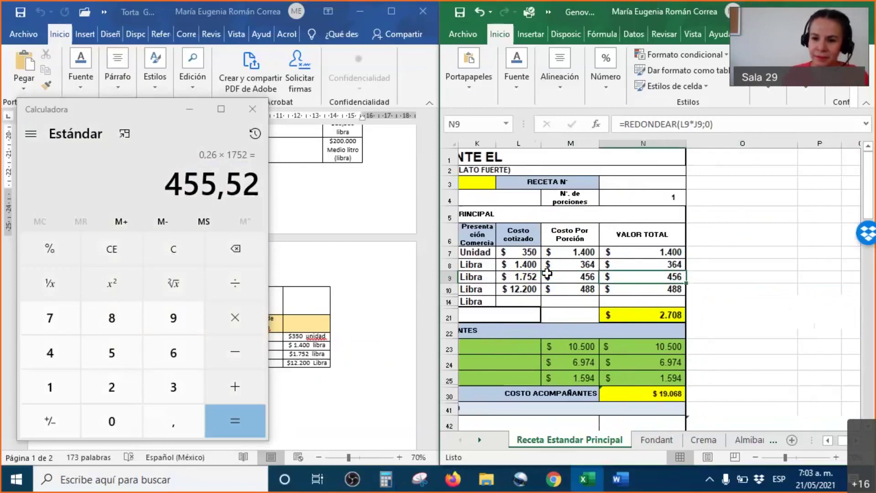
key(Left)
key(Home)
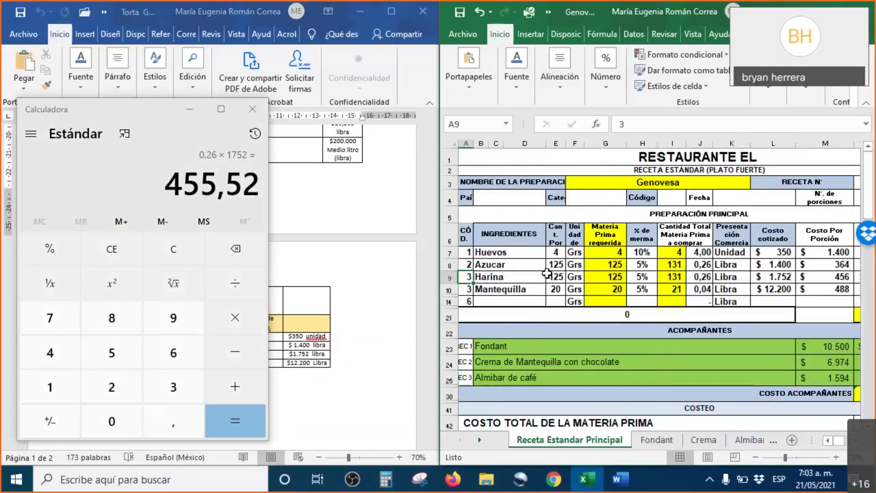
- Highlight the first decimal of the Calculator result to explain rounding, and close Calculator
click(201, 187)
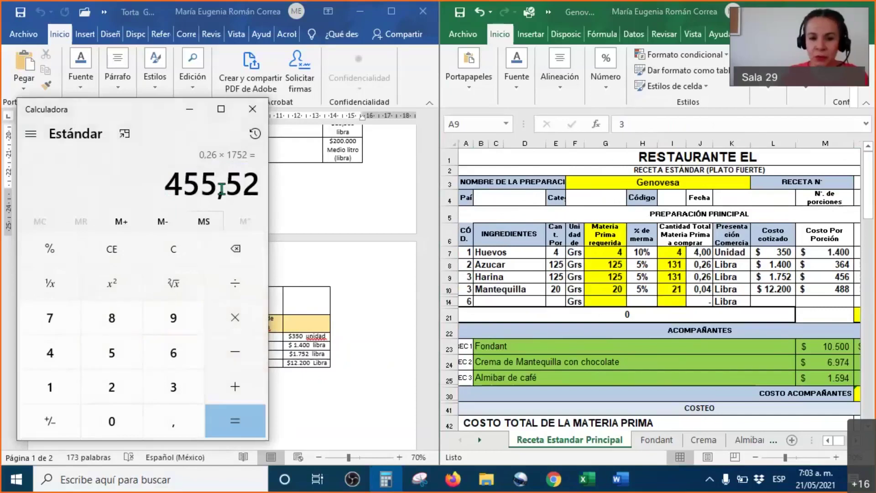
drag(224, 184, 243, 185)
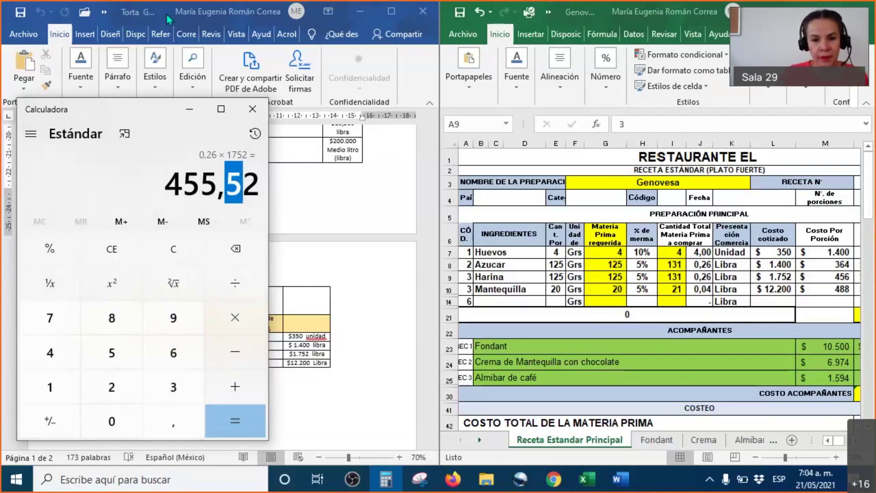
click(252, 108)
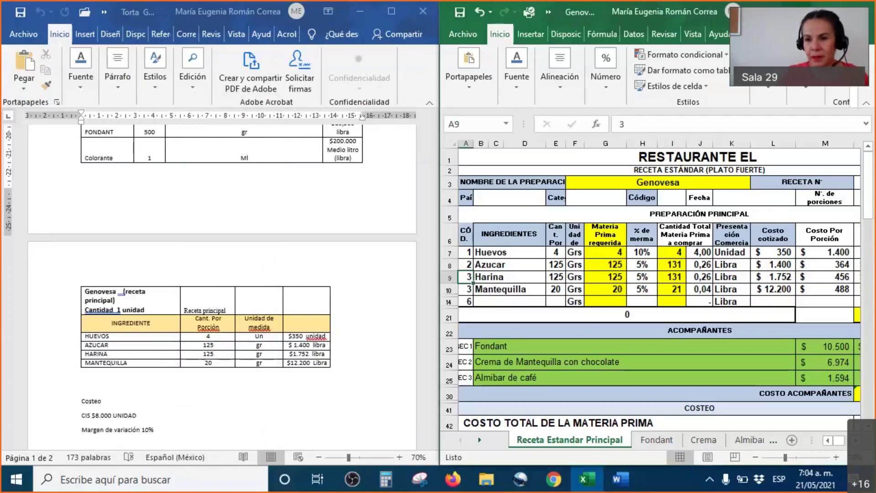
- Maximize the workbook with the ribbon collapsed and widen the Costo cotizado column L so the Mantequilla price fits
key(super+Up)
click(524, 340)
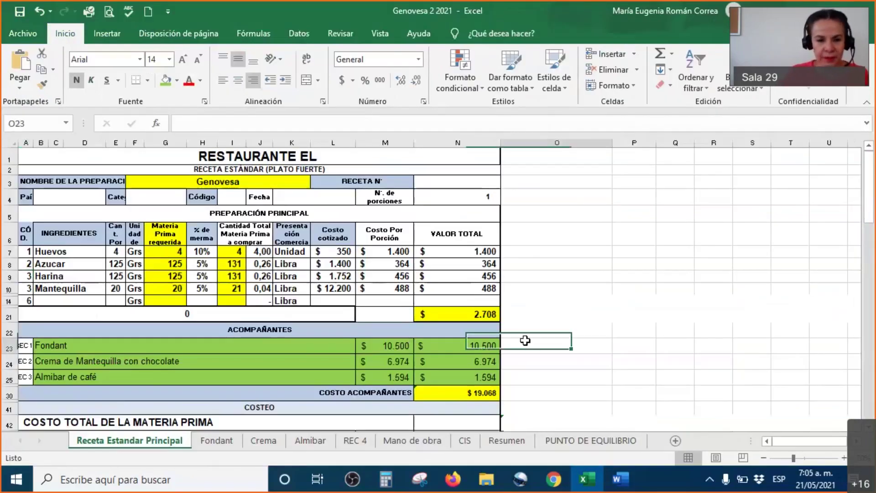
drag(751, 441, 701, 445)
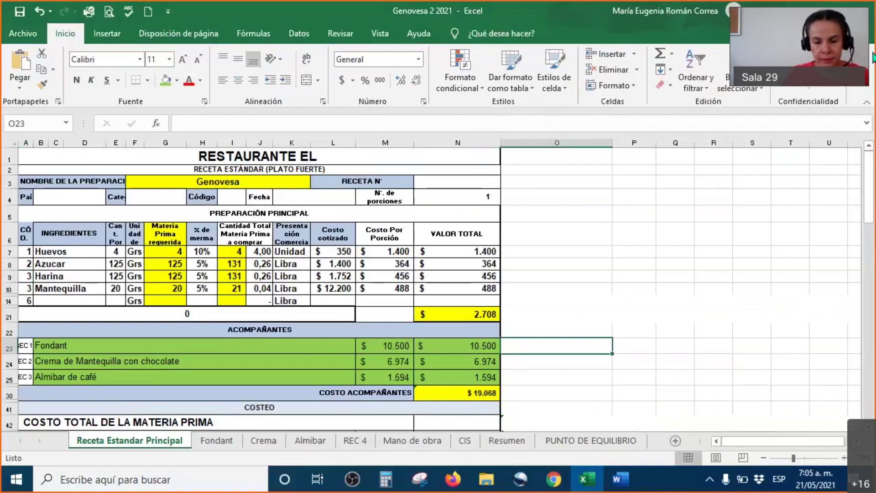
scroll(634, 242, up, 2)
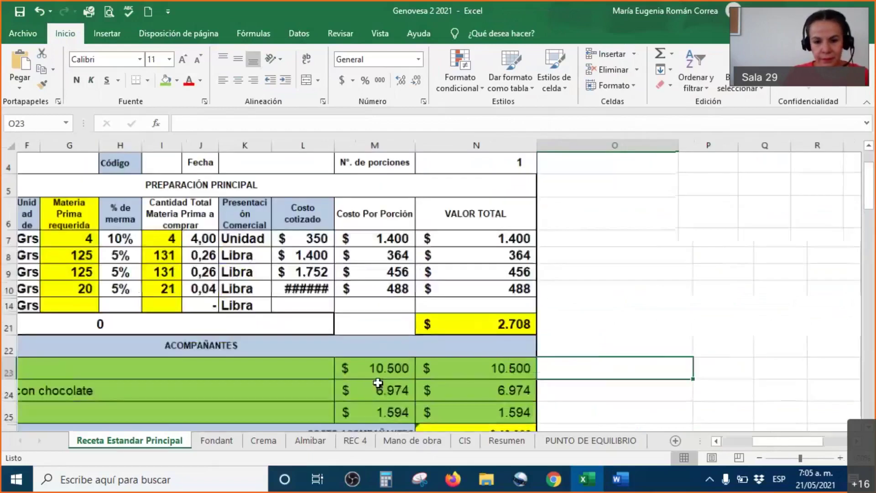
drag(776, 442, 743, 442)
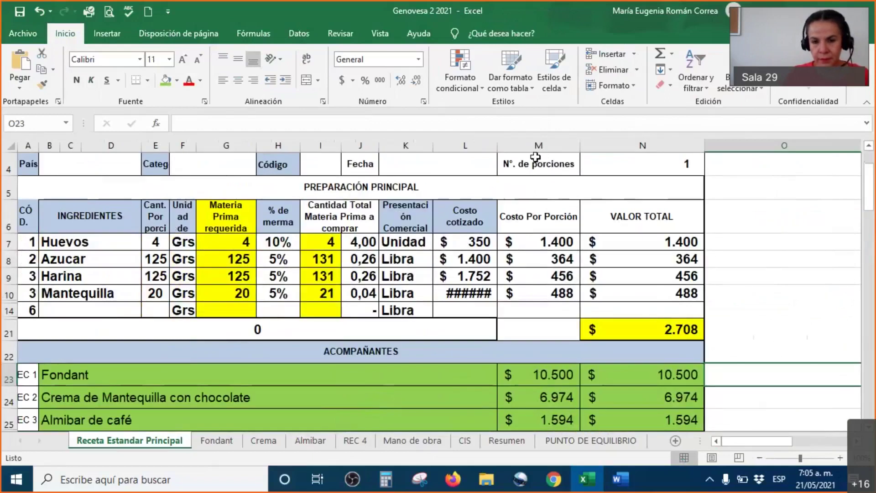
drag(497, 145, 519, 145)
click(541, 308)
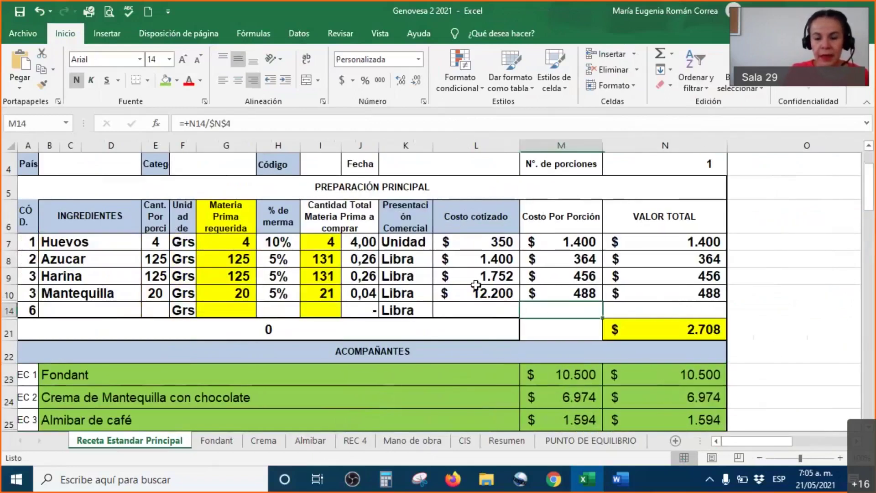
right_click(237, 95)
click(277, 142)
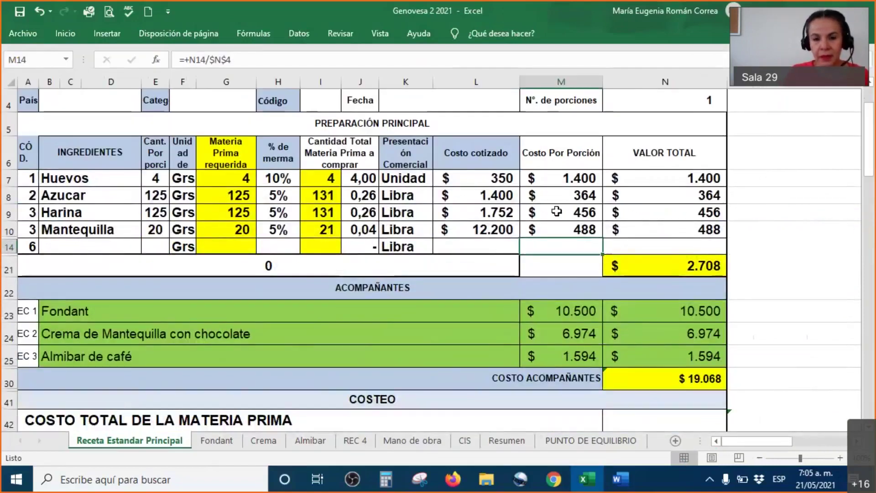
- Check the main preparation's VALOR TOTAL cells N7:N14 and the COSTO ACOMPAÑANTES formula in N30
drag(678, 173, 688, 241)
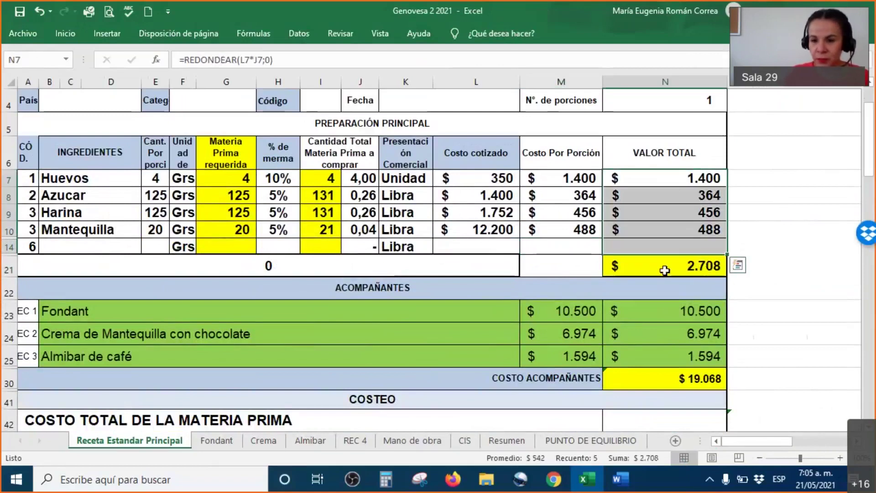
scroll(526, 313, down, 1)
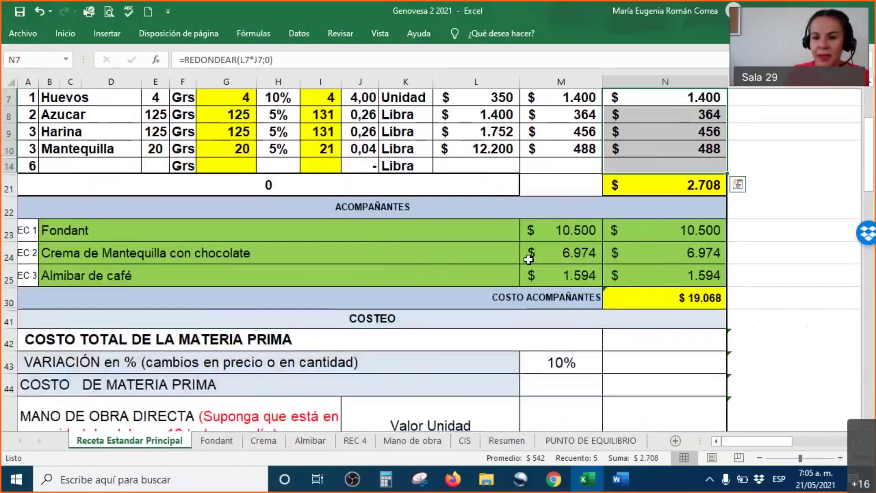
click(650, 301)
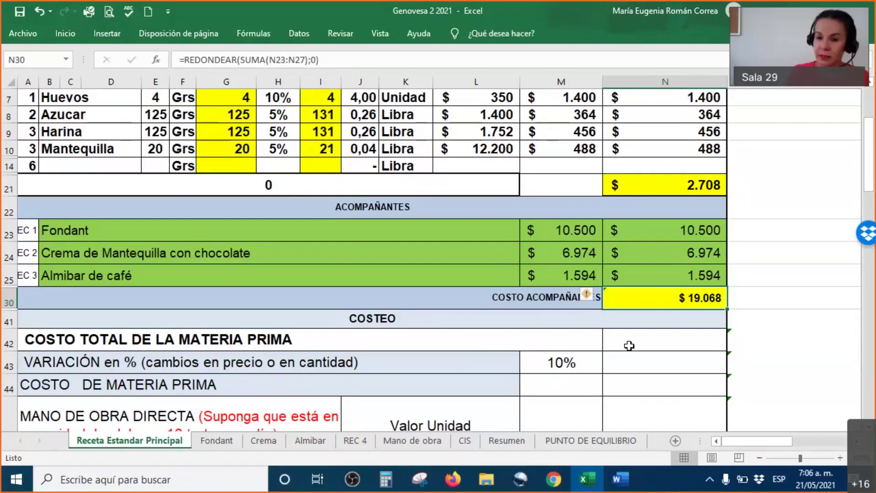
scroll(540, 281, up, 2)
scroll(540, 281, down, 2)
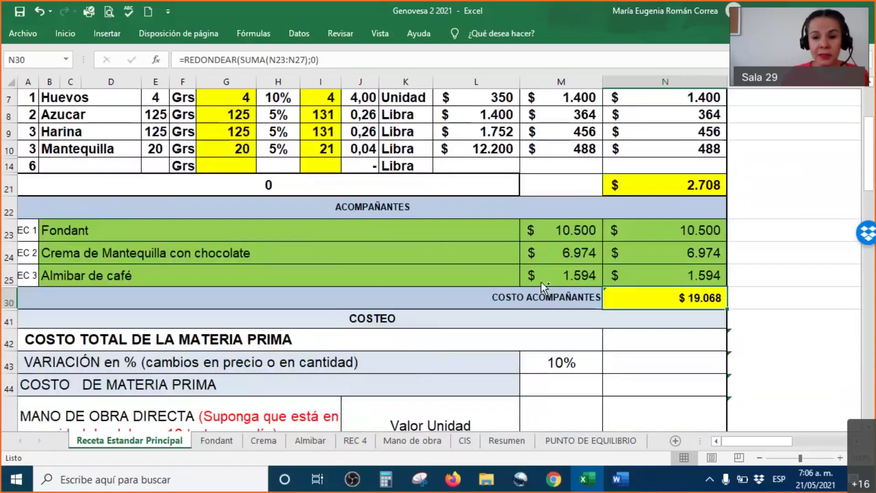
- Draw pink check marks beside the main preparation total in row 21 and the COSTO ACOMPAÑANTES total in row 30
ctrl+scroll(540, 281, down, 1)
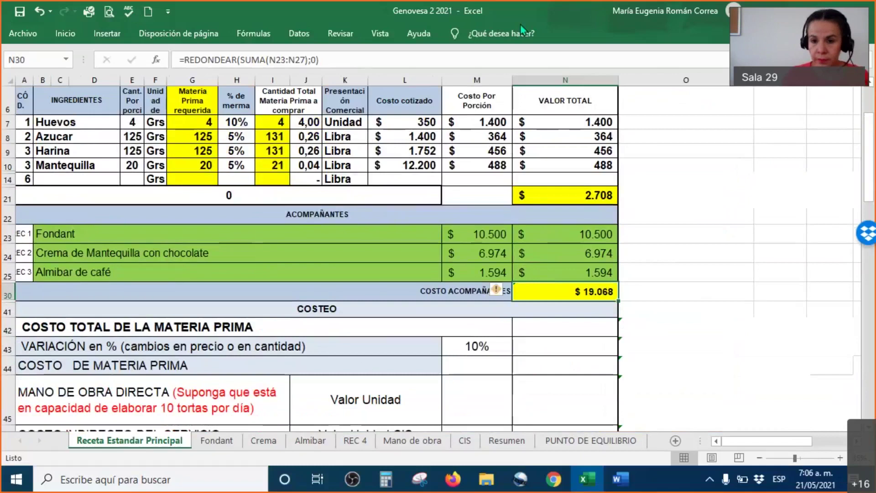
mouse_move(634, 194)
mouse_down()
mouse_move(642, 201)
mouse_move(691, 160)
mouse_up()
mouse_move(633, 283)
mouse_down()
mouse_move(641, 294)
mouse_move(728, 232)
mouse_up()
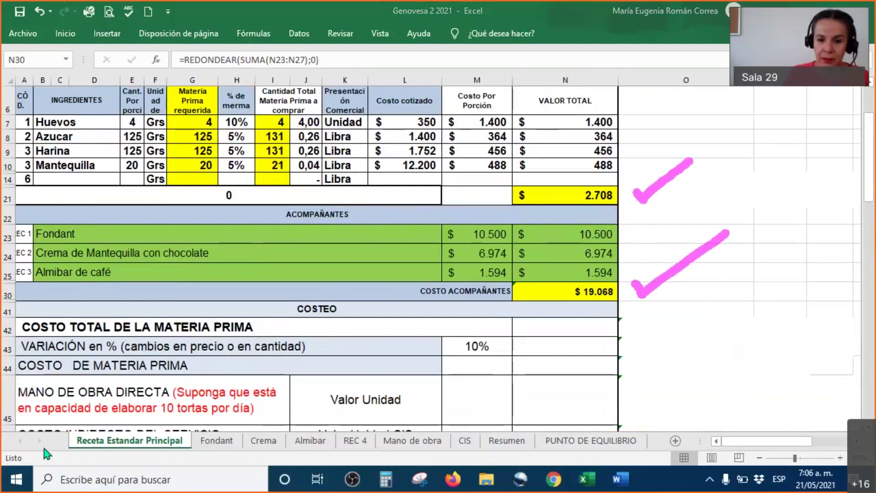
- Check the COSTO ACOMPAÑANTES total, its component costs in N23:N25 and the COSTO TOTAL DE LA MATERIA PRIMA formula in N42
click(571, 292)
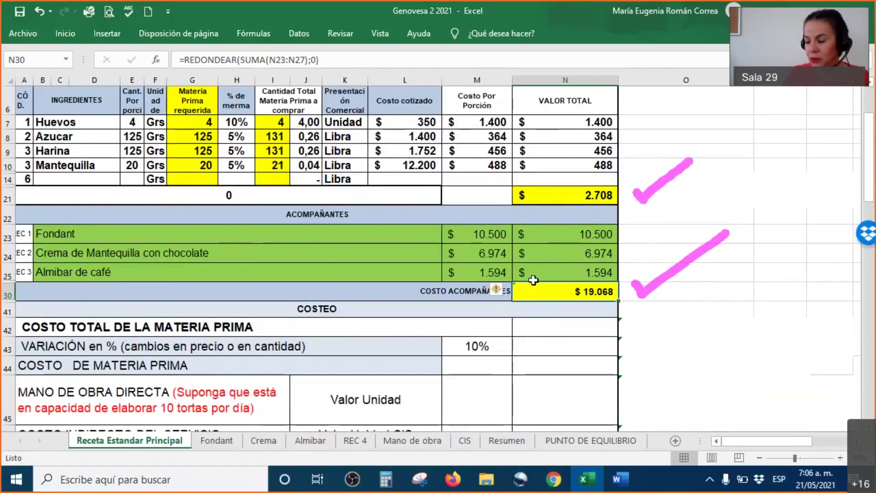
drag(563, 234, 564, 267)
click(554, 328)
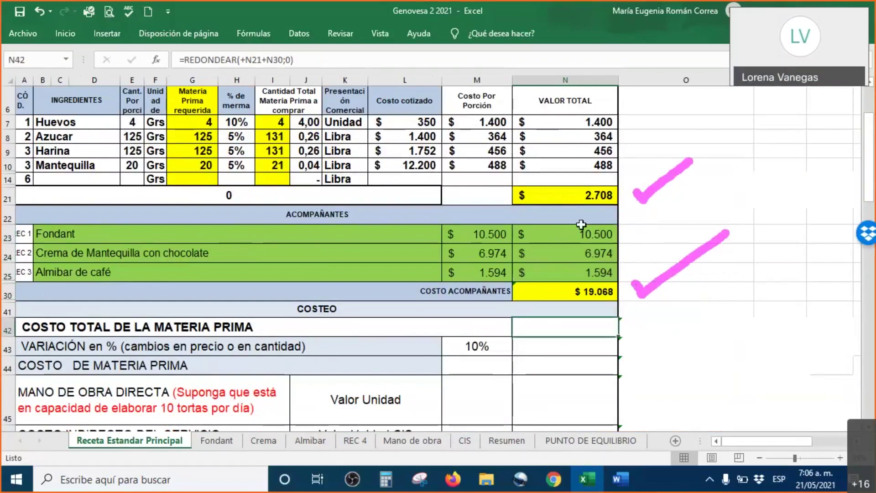
- Reveal the calculation text beside COSTO TOTAL DE LA MATERIA PRIMA by setting the font colour of O42:P42 to automatic
click(643, 335)
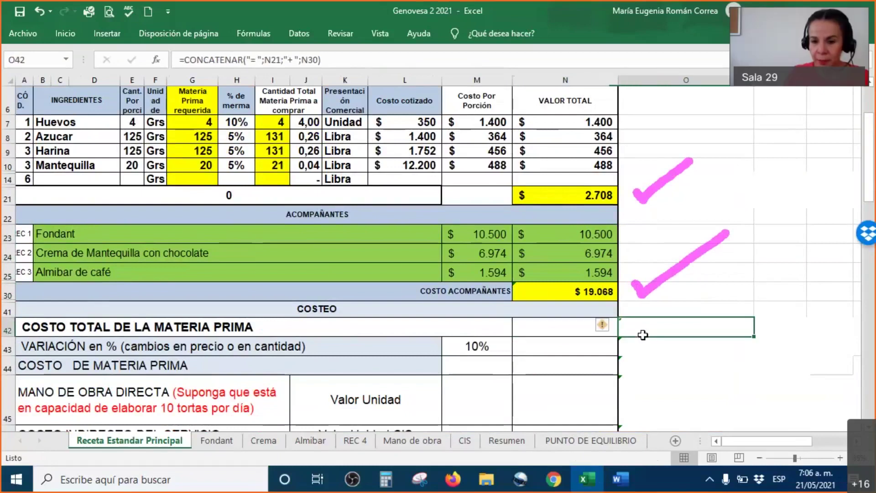
drag(649, 335, 766, 329)
right_click(739, 329)
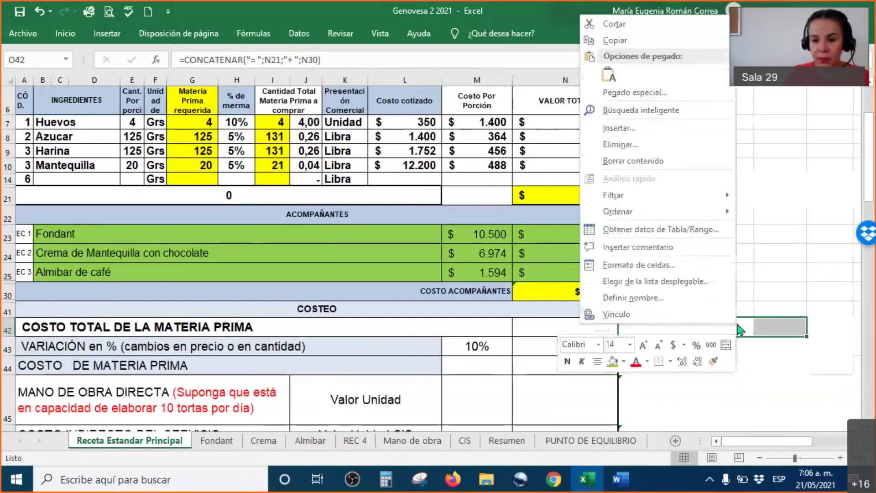
click(647, 362)
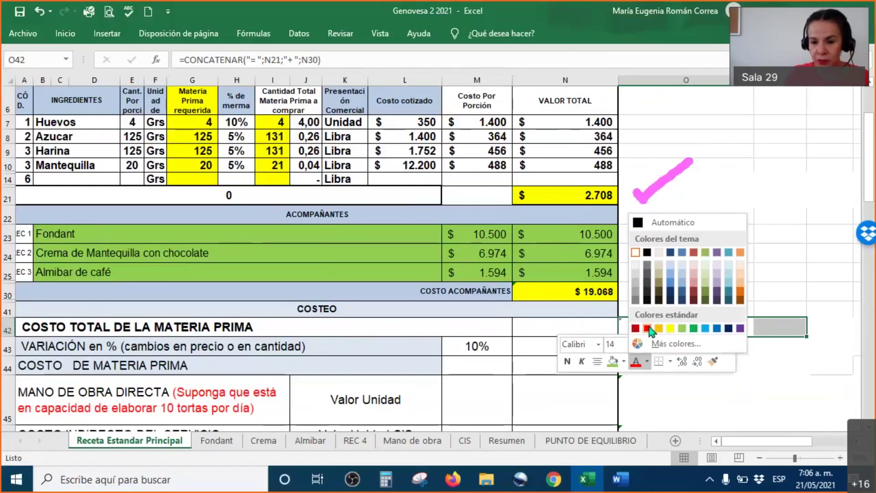
click(638, 222)
click(689, 408)
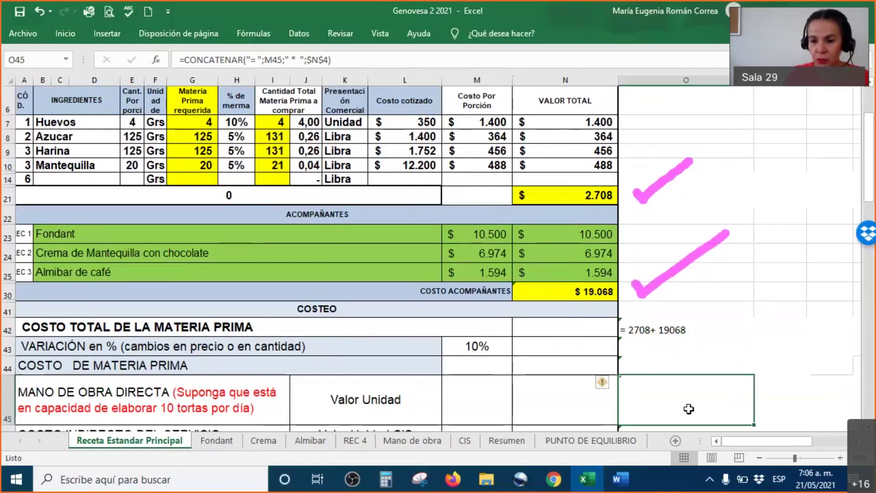
- Enlarge the calculation text in O42 to font size 20
click(566, 327)
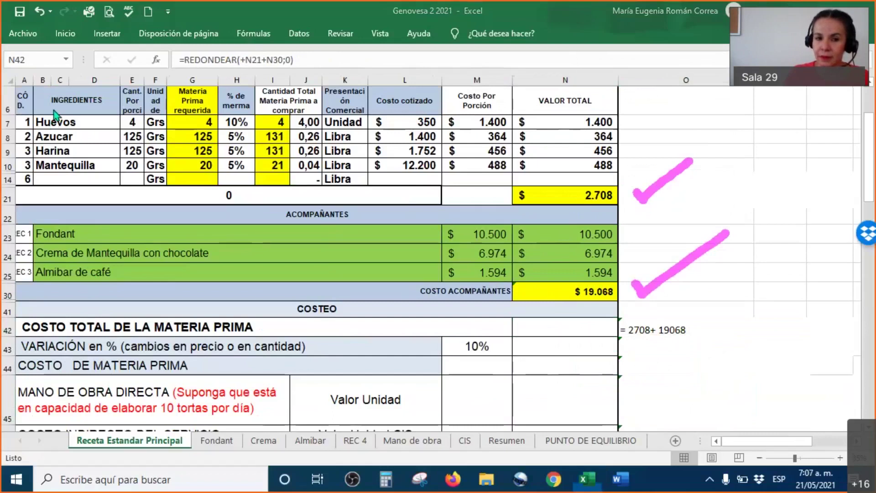
scroll(464, 299, down, 1)
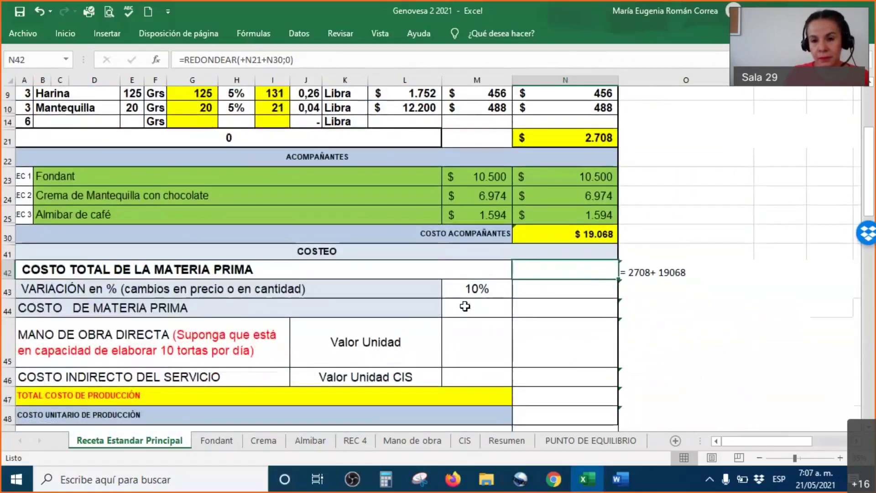
scroll(689, 389, down, 1)
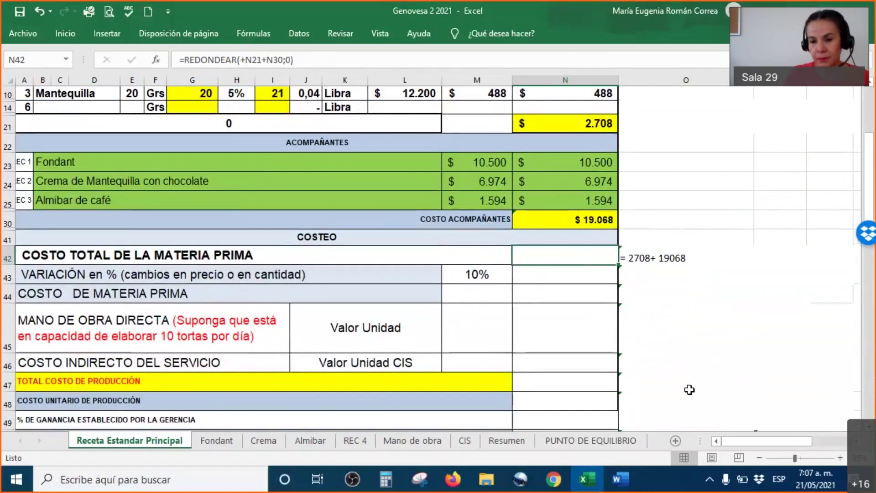
right_click(648, 259)
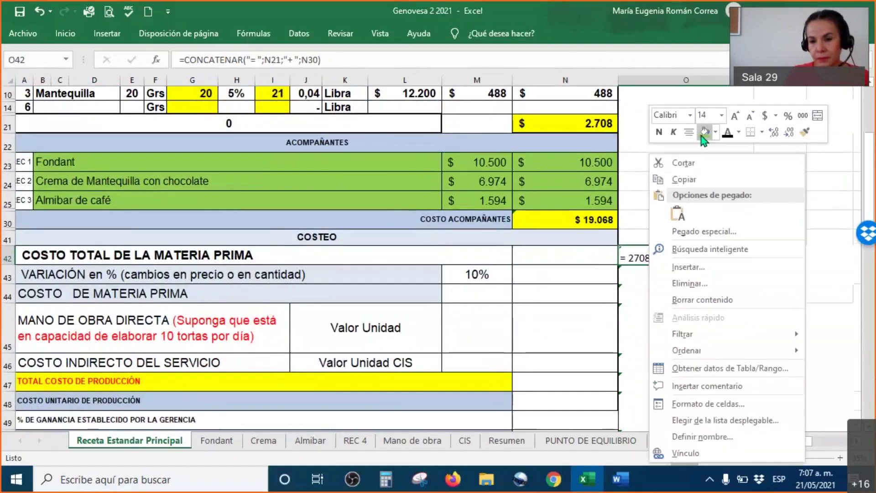
click(735, 117)
click(734, 117)
click(734, 117)
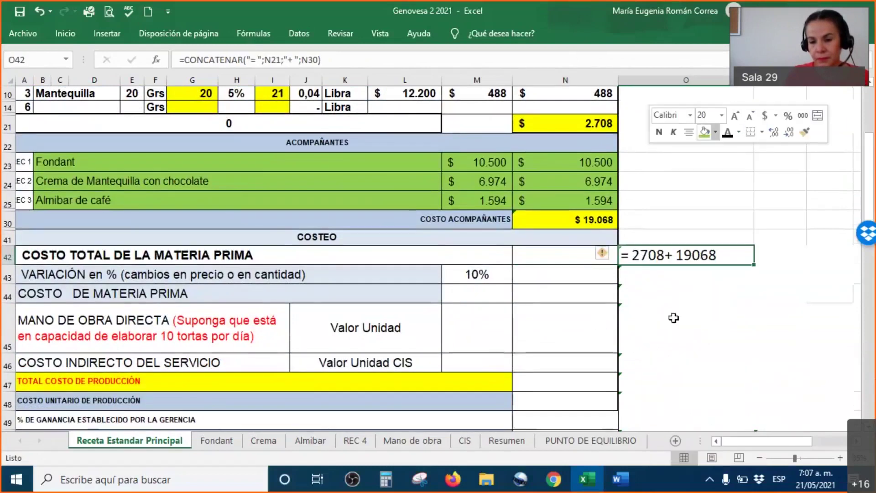
click(675, 320)
- Reveal the COSTO TOTAL DE LA MATERIA PRIMA value in N42 by setting its font colour to black
click(583, 256)
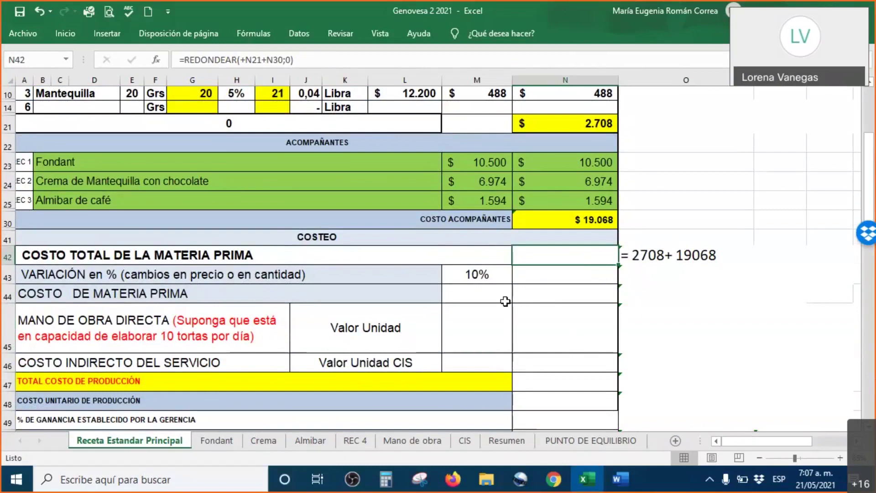
right_click(569, 254)
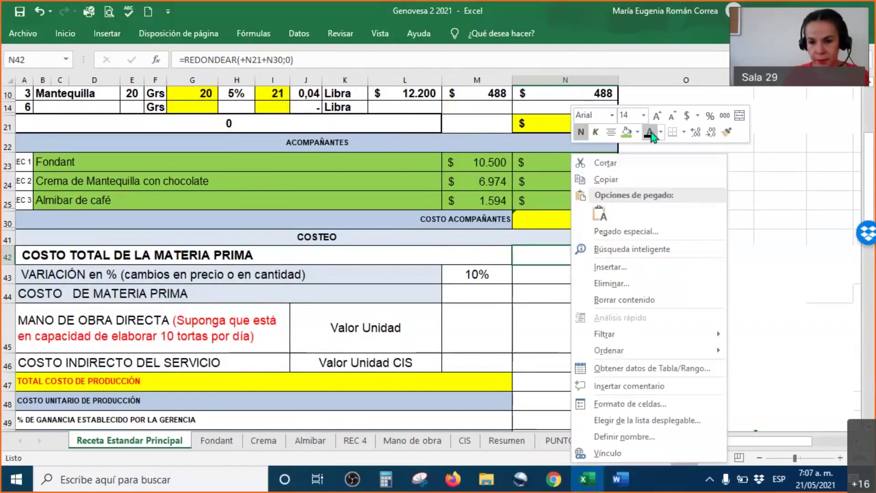
key(Escape)
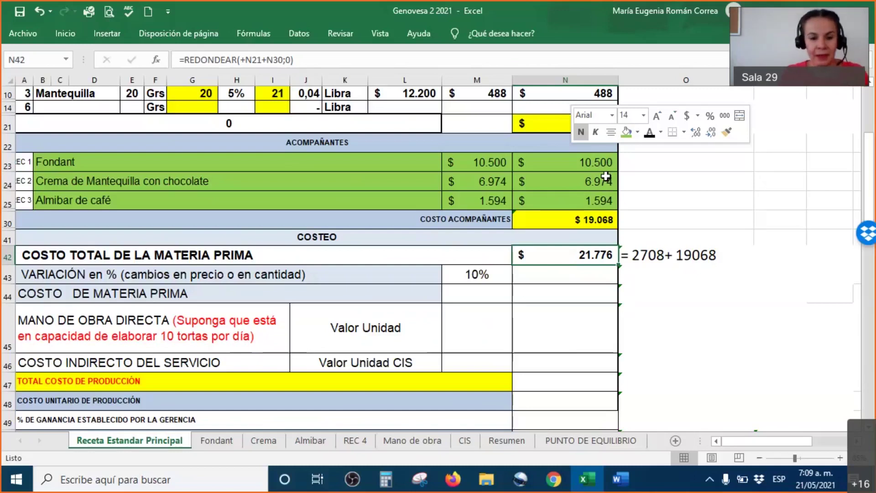
- Review the total and the 10% variation, and reveal the VARIACIÓN amount and its calculation in N43:O43 with a black font
click(675, 275)
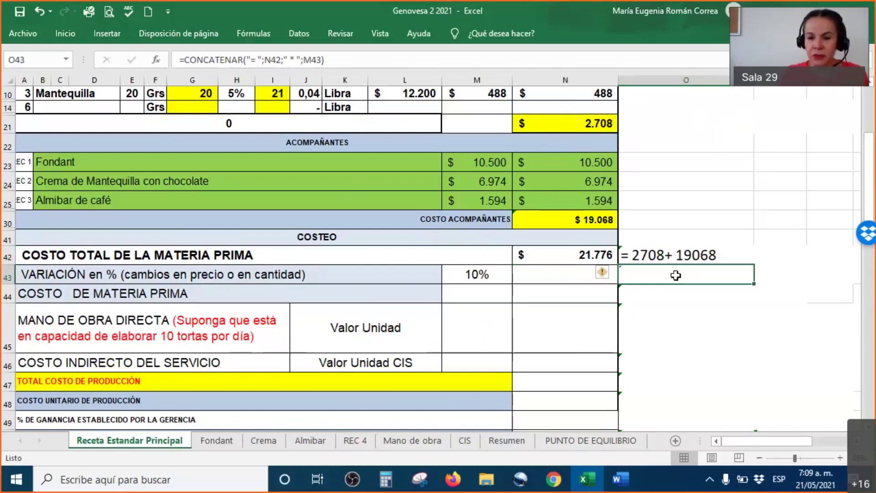
click(586, 256)
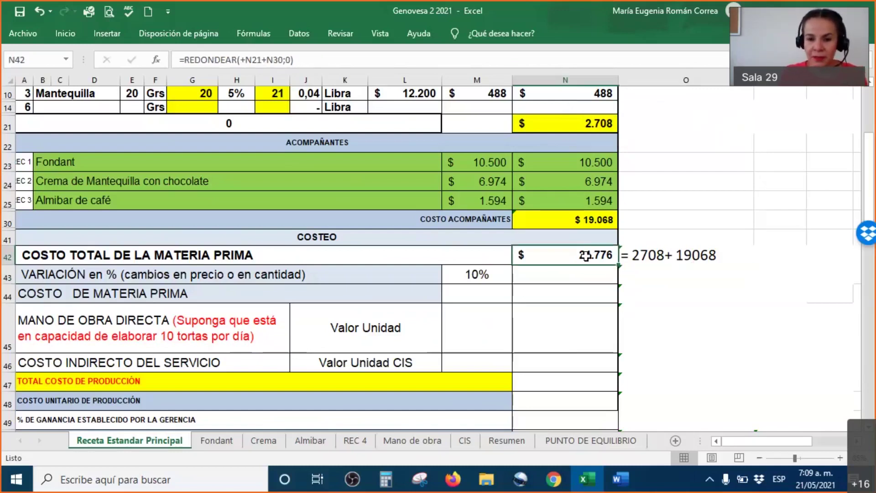
click(470, 275)
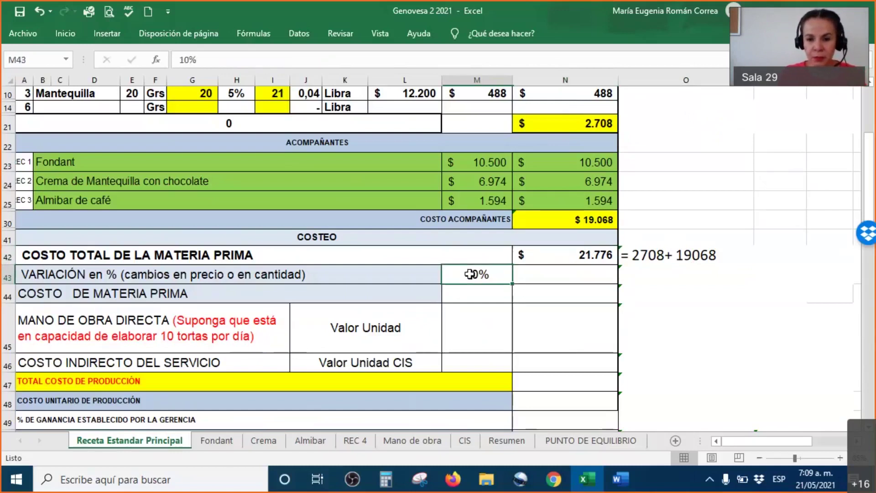
drag(569, 275, 673, 276)
right_click(672, 276)
click(757, 136)
click(662, 358)
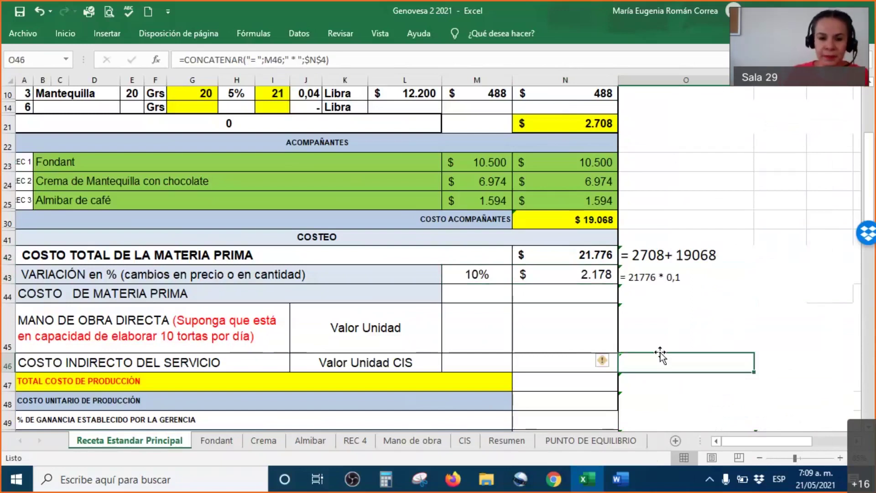
- Check the COSTO DE MATERIA PRIMA formulas in N44 and O44, and draw pink check marks beside the amounts in N42 and N43
click(571, 294)
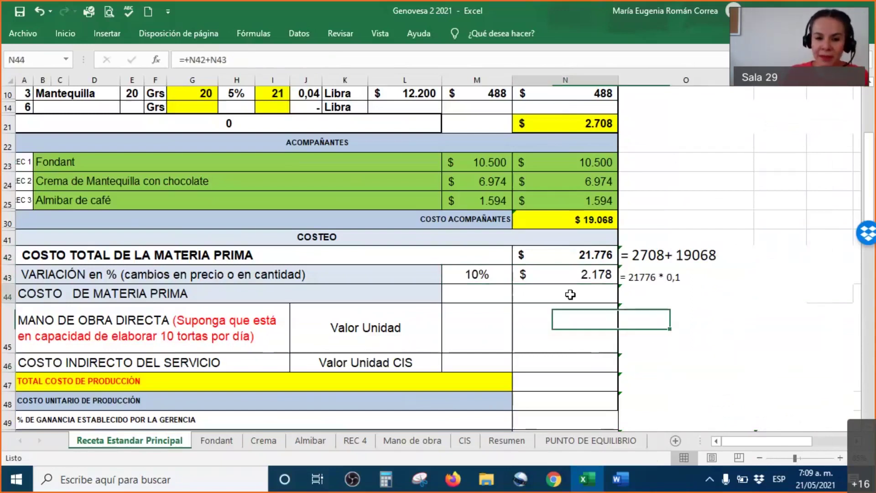
click(687, 294)
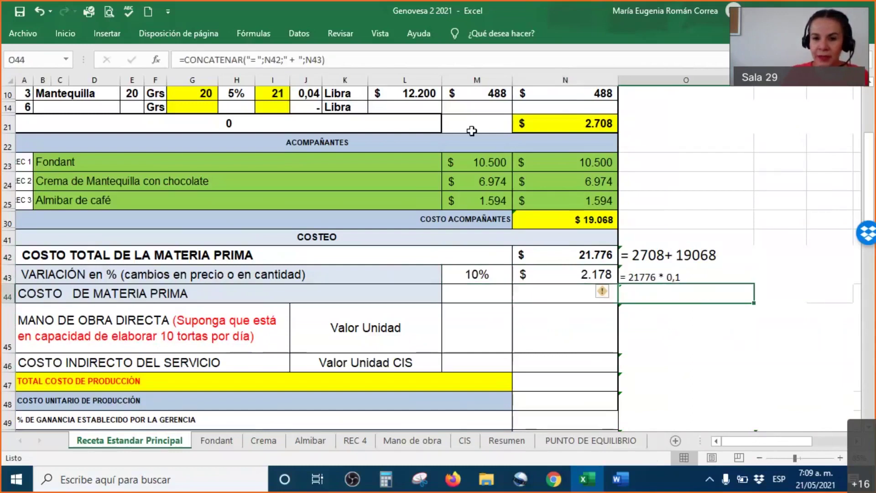
mouse_move(520, 257)
mouse_down()
mouse_move(540, 232)
mouse_move(515, 274)
mouse_up()
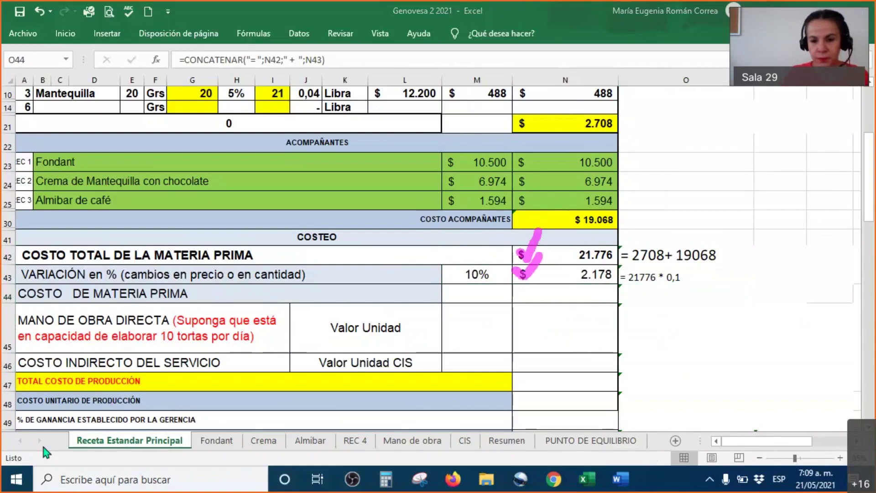
key(Escape)
- Reveal the COSTO DE MATERIA PRIMA amount and its calculation in N44:O44 by setting their font colour to black
drag(554, 293, 685, 293)
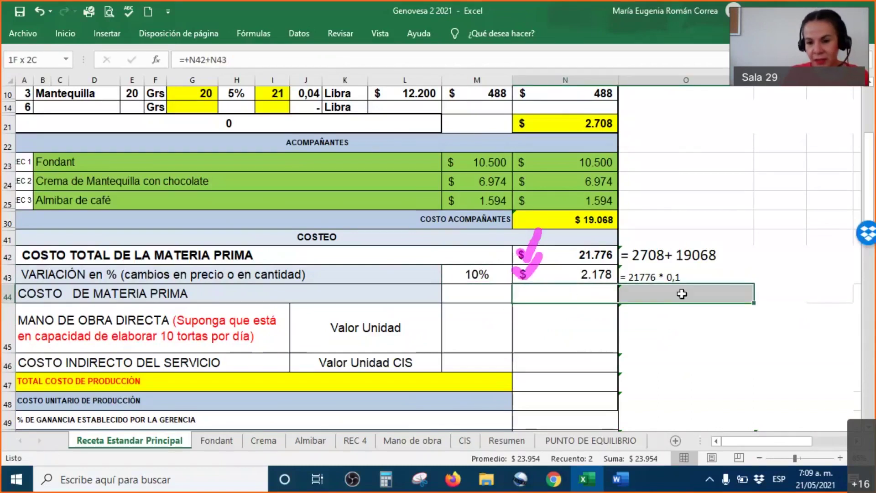
right_click(684, 293)
key(Escape)
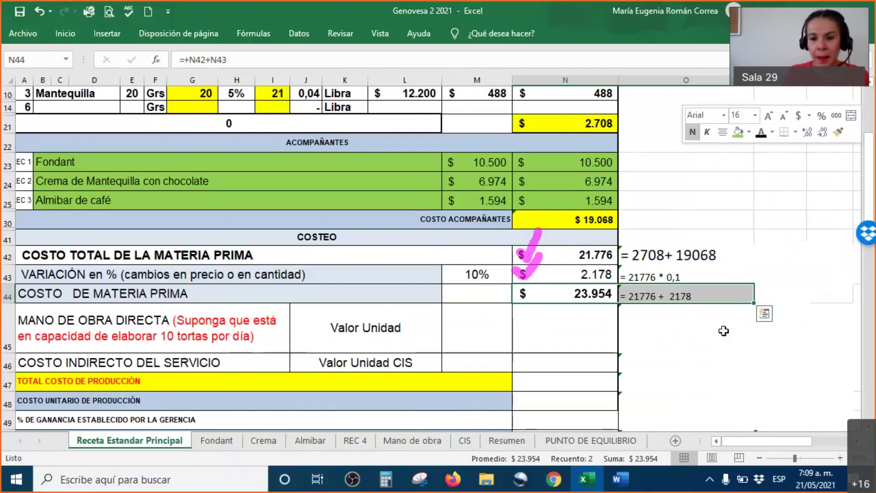
click(666, 344)
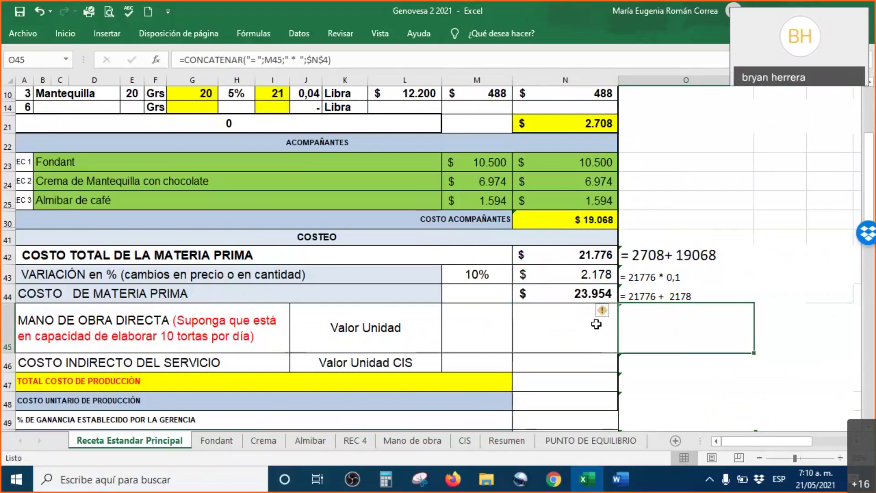
- Examine the MANO DE OBRA DIRECTA note in row 45 and the Valor por plato row and salary breakdown on the Mano de obra sheet
click(554, 295)
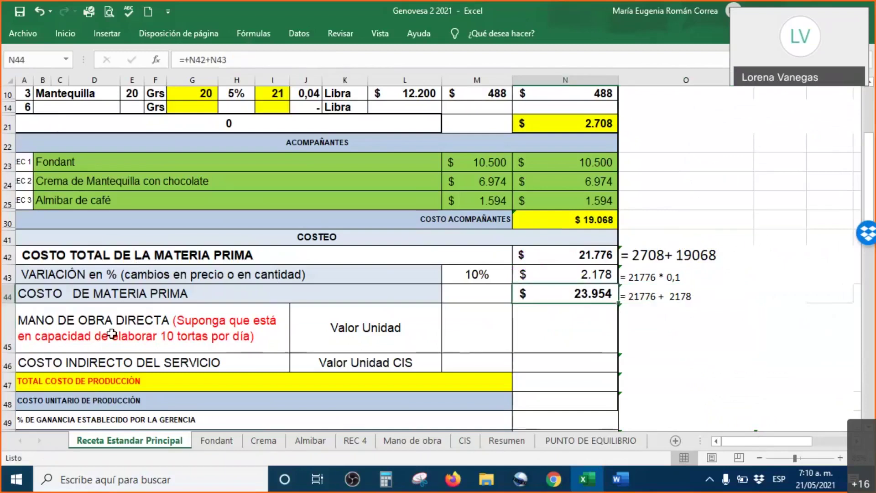
click(168, 325)
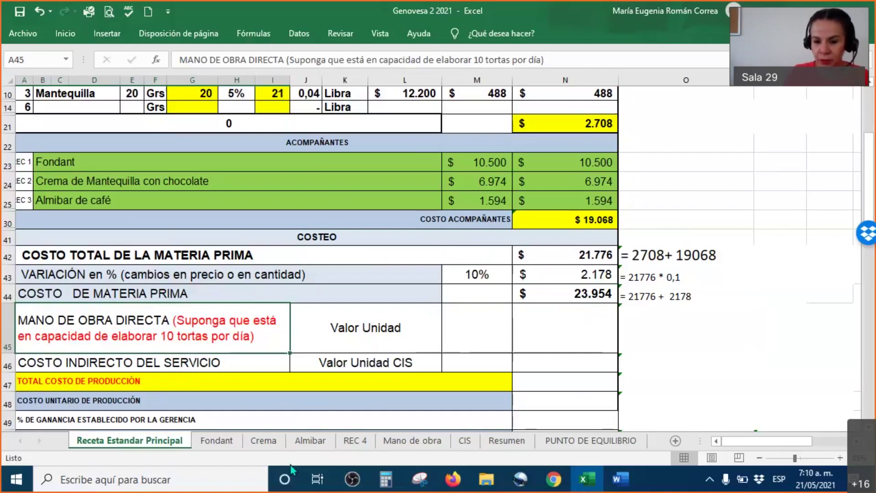
click(410, 446)
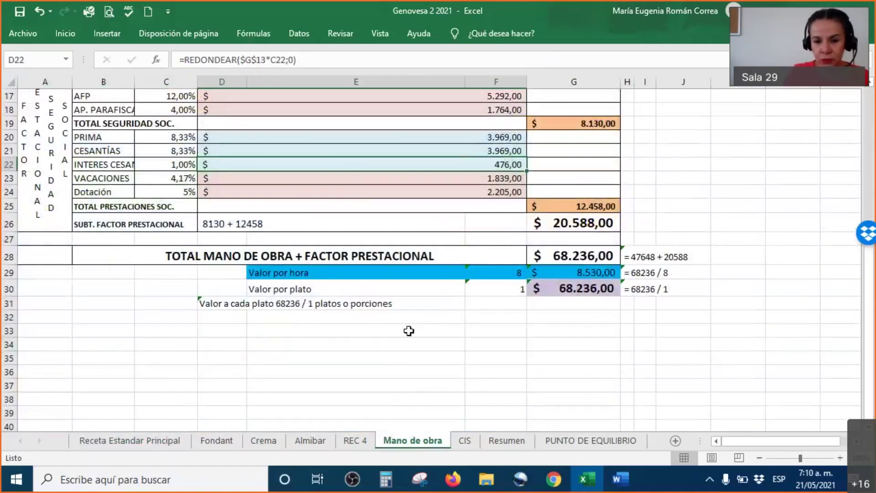
click(406, 328)
click(283, 289)
drag(283, 289, 572, 292)
scroll(596, 314, up, 5)
scroll(596, 314, up, 1)
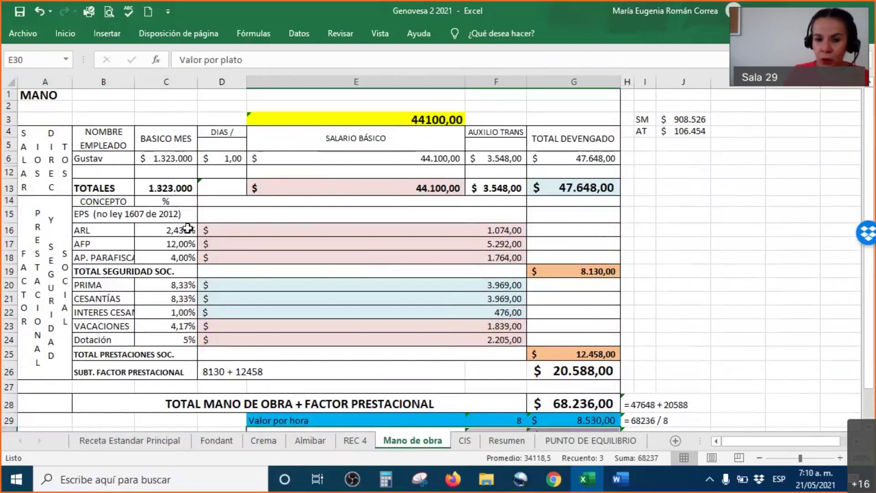
scroll(468, 251, down, 2)
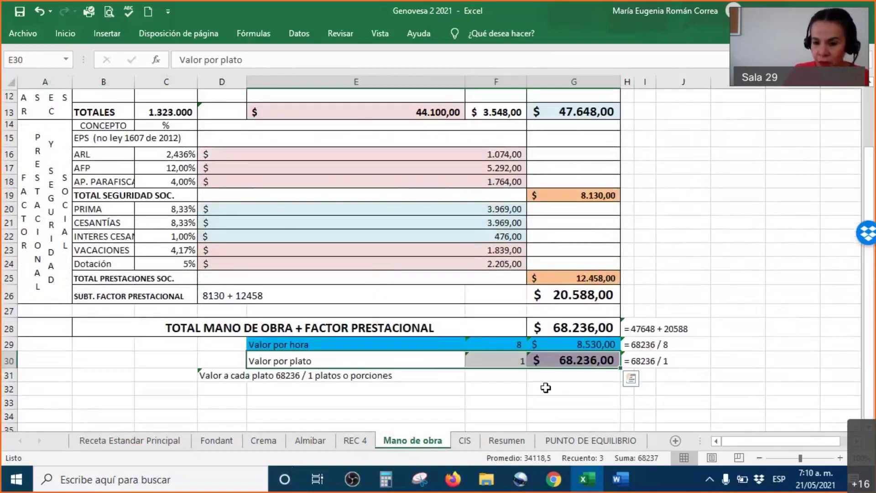
- Compare the unit labour formula in M45 of Receta Estandar Principal with the Valor por plato amount on the Mano de obra sheet
click(123, 442)
scroll(73, 197, up, 1)
drag(69, 241, 123, 242)
scroll(461, 297, down, 4)
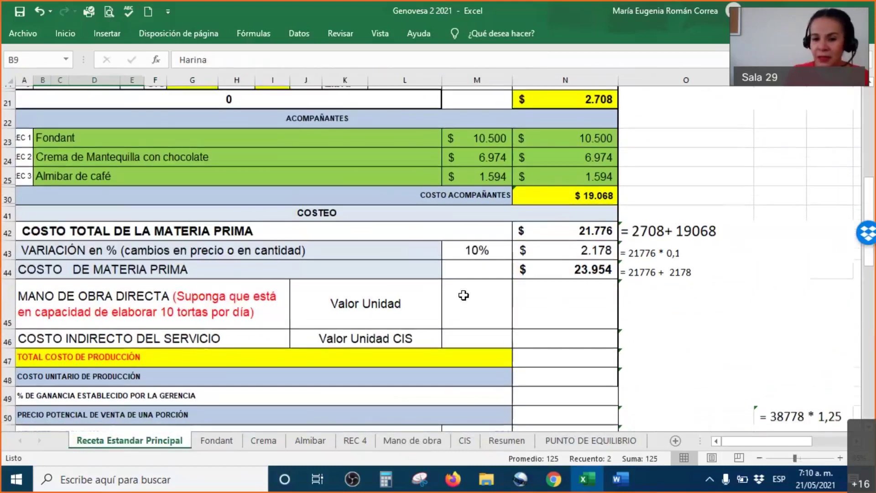
click(487, 305)
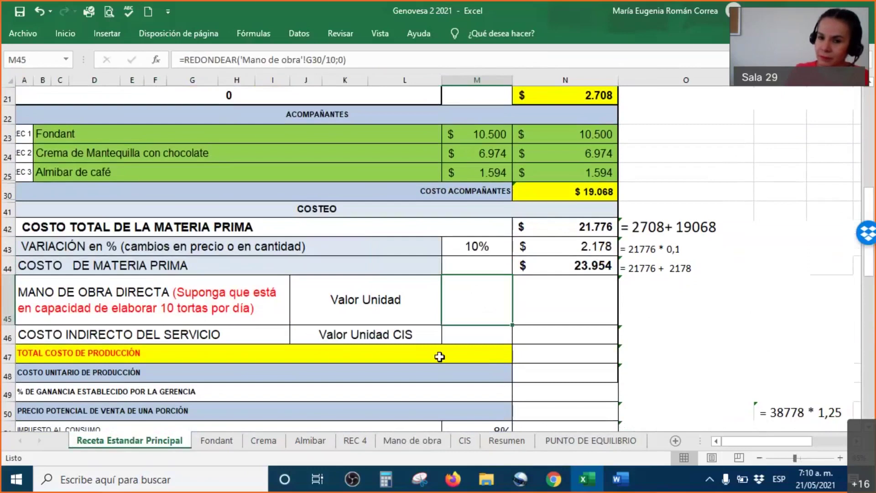
click(412, 440)
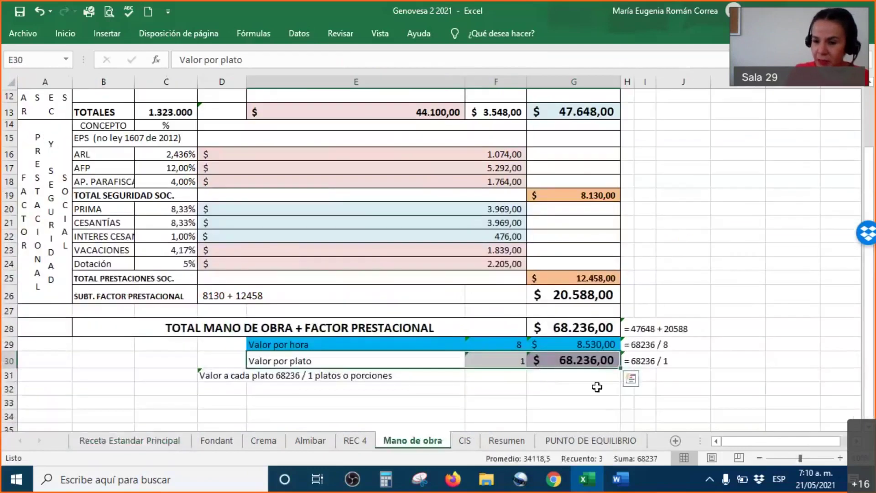
click(165, 447)
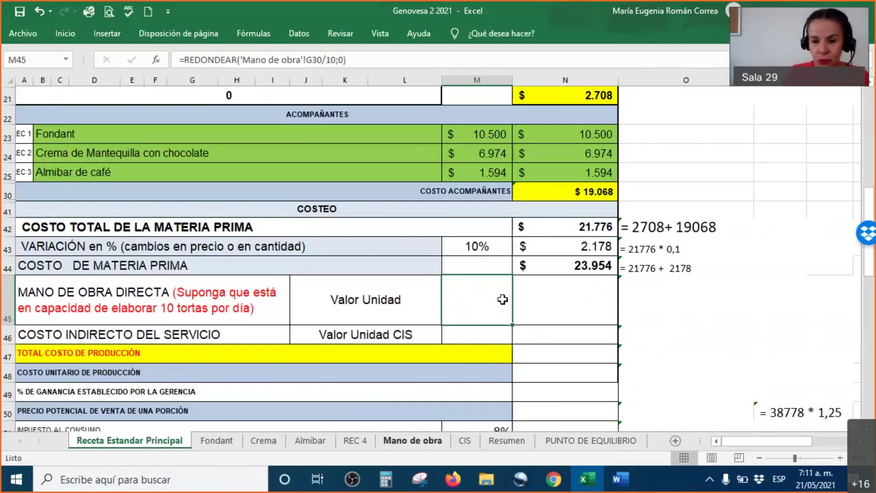
- Reveal the unit labour amount in M45 by setting its font colour to black, and check its REDONDEAR formula
right_click(475, 298)
click(553, 132)
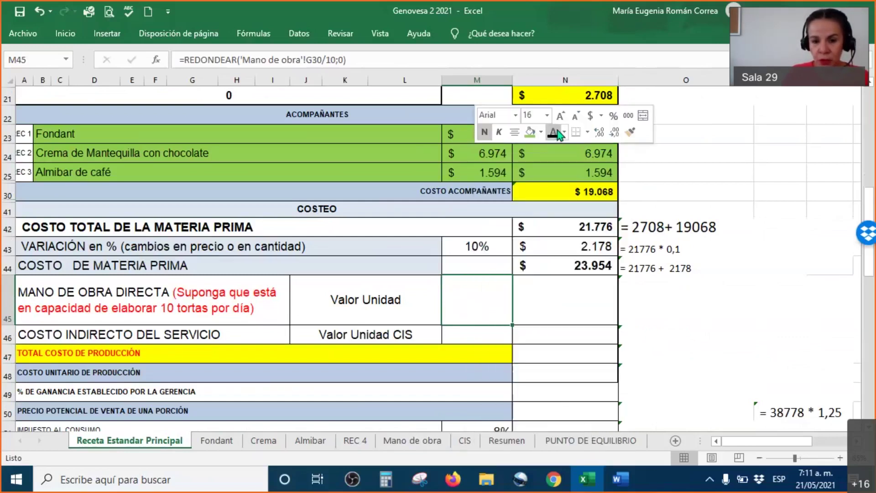
double_click(480, 307)
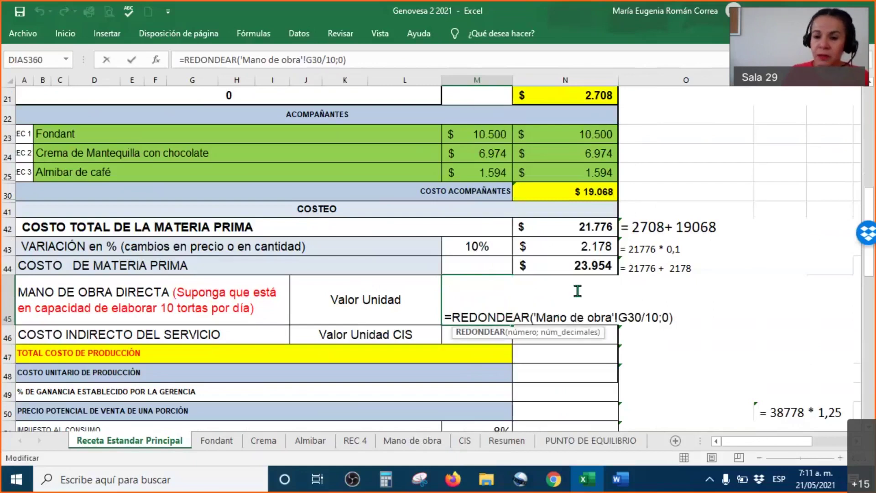
key(Escape)
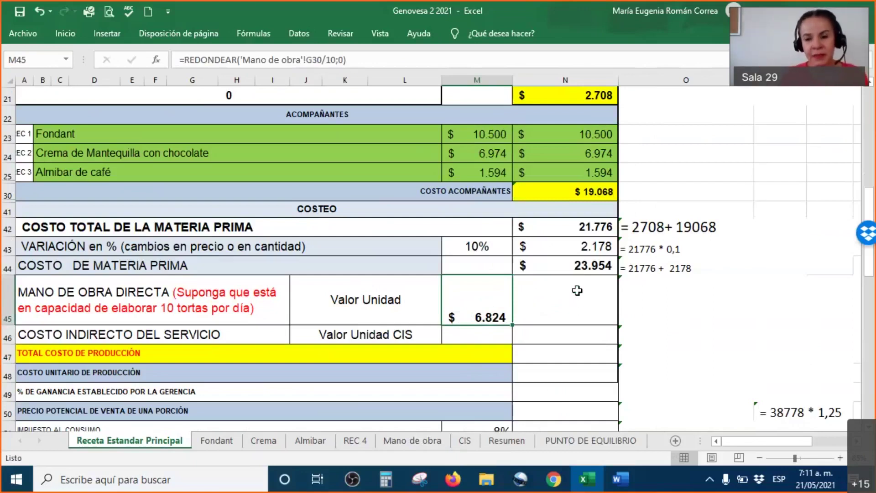
click(706, 51)
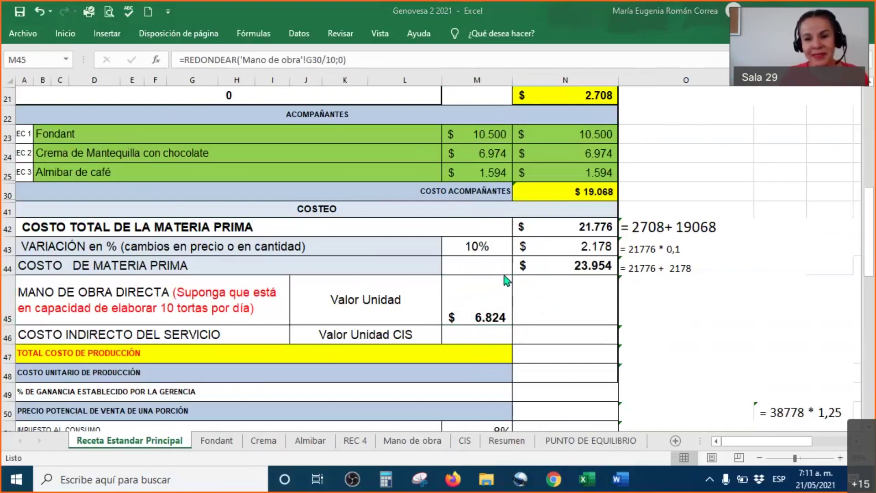
- Reveal the MANO DE OBRA DIRECTA amount and its calculation in N45:O45 with a black font, and compare the N45 and M45 formulas
drag(719, 297, 573, 303)
right_click(574, 303)
click(644, 166)
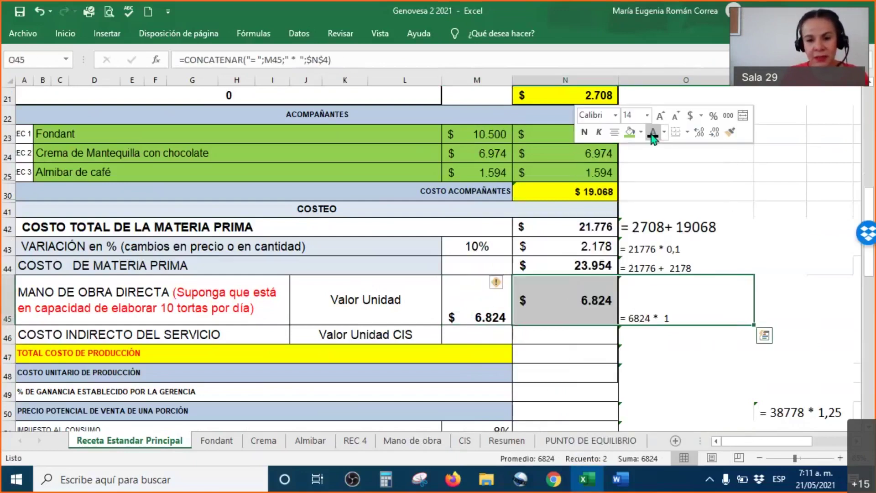
key(Left)
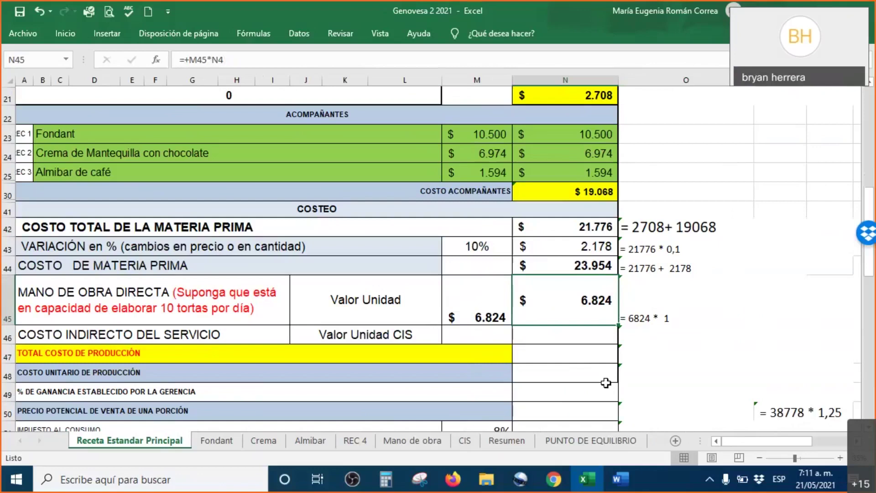
click(479, 313)
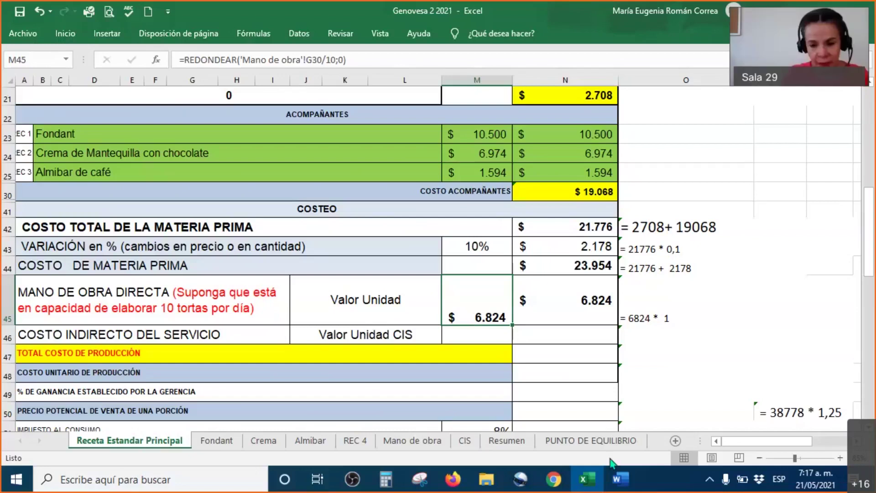
- Switch to the Torta Genovesa Word document and select the "CIS $8.000 UNIDAD" line under Costeo
mouse_move(624, 487)
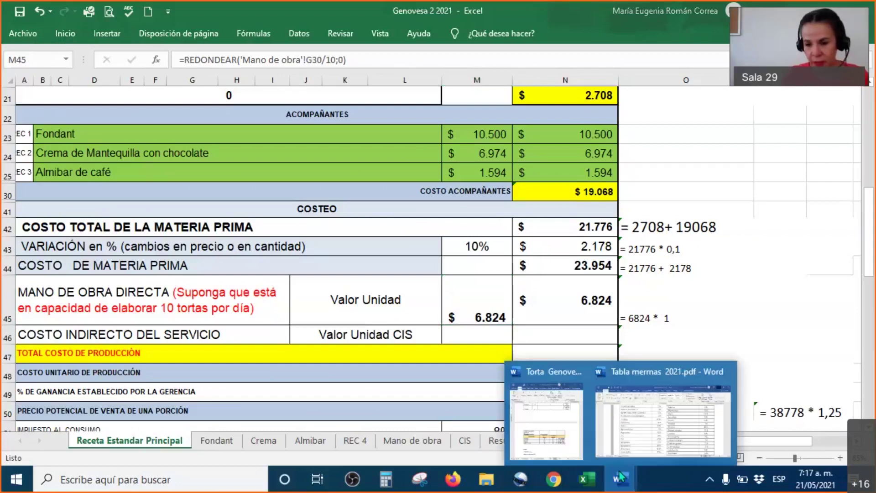
click(564, 442)
click(81, 347)
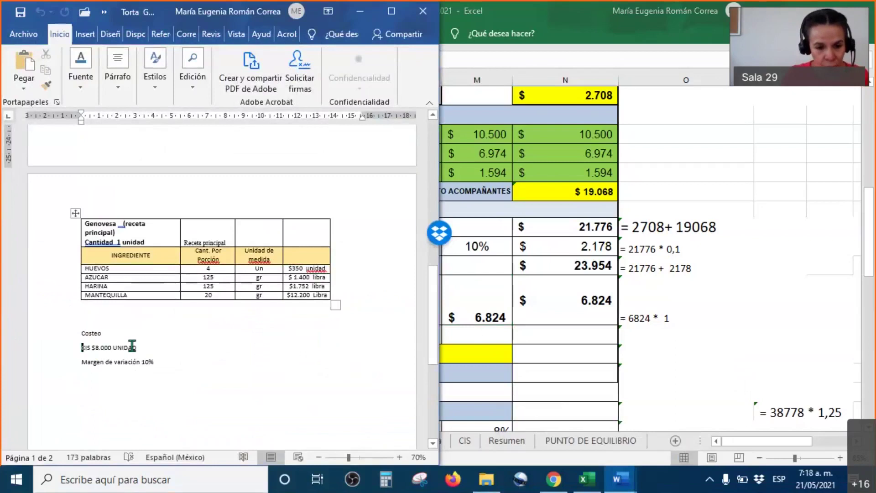
triple_click(131, 345)
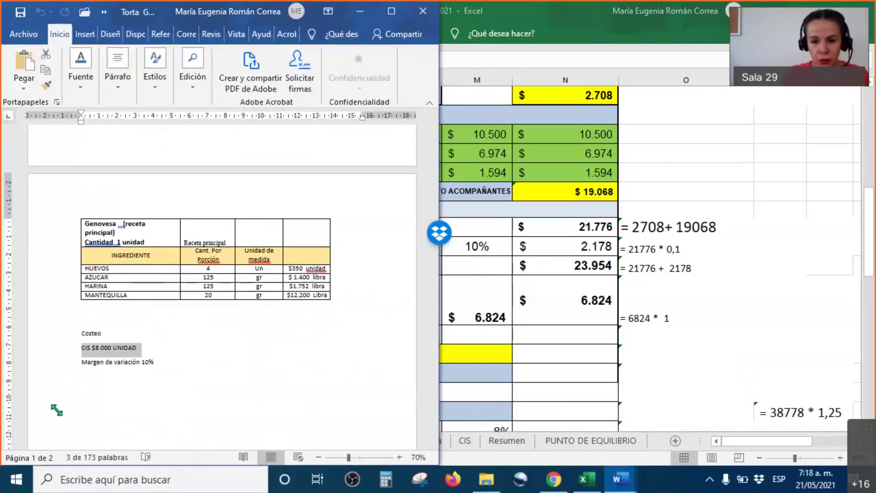
- Return to the Excel workbook and reveal the COSTO INDIRECTO DEL SERVICIO values in M46:O46 by setting their font colour to black
click(469, 329)
drag(469, 330, 645, 331)
right_click(631, 337)
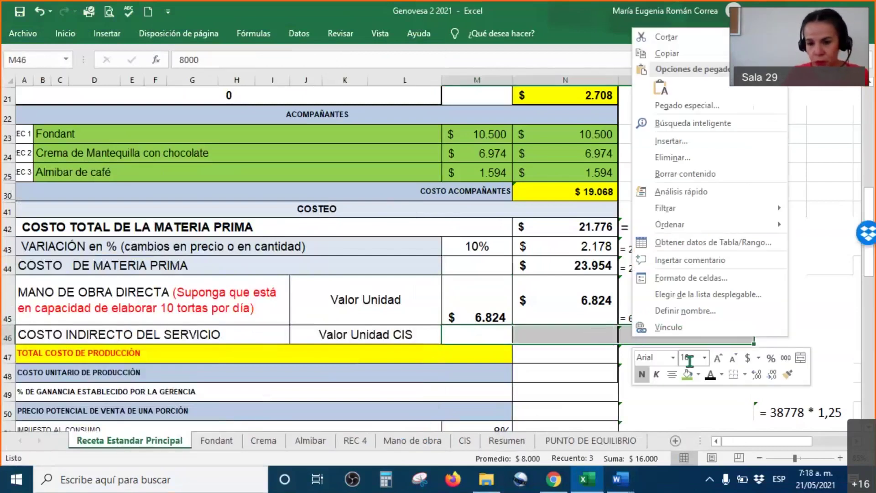
click(594, 374)
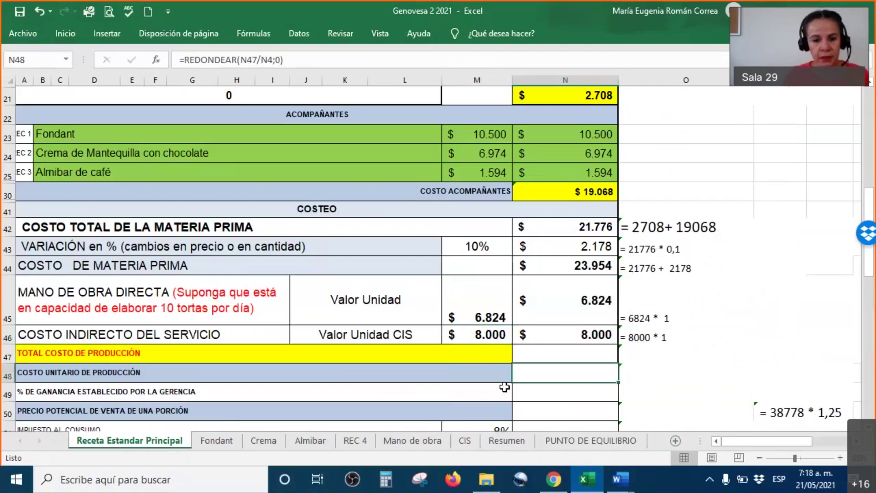
- Shade the raw material, direct labour and indirect service cost amounts in N44:N46 with a light red fill
drag(573, 263, 583, 335)
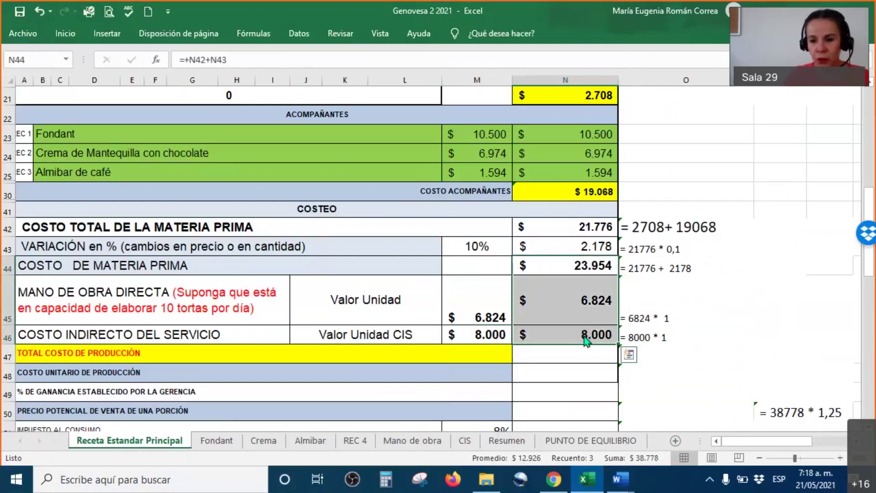
right_click(584, 335)
click(651, 374)
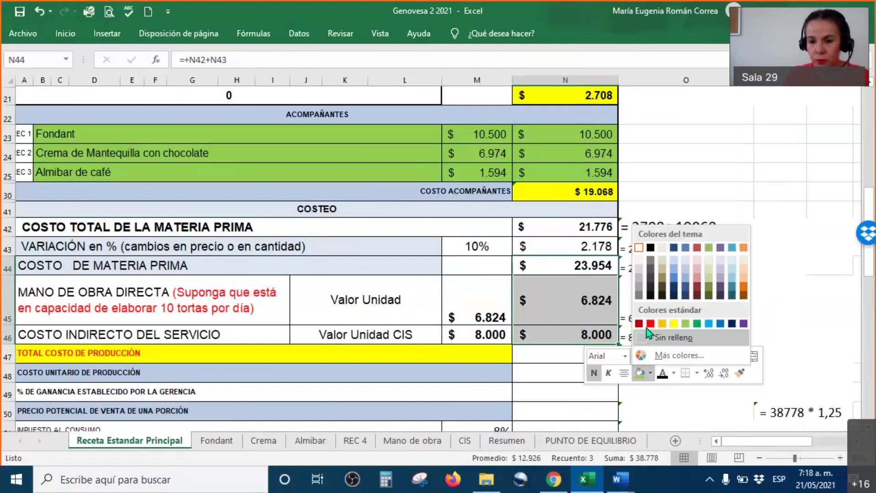
click(697, 268)
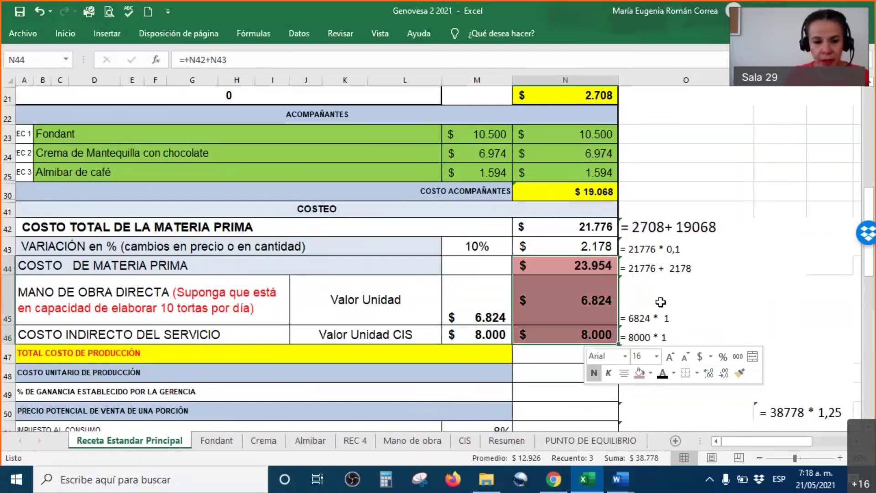
click(246, 335)
- Reveal the TOTAL COSTO DE PRODUCCIÓN amount and its calculation in N47:O47 by setting their font colour to black
scroll(248, 338, down, 1)
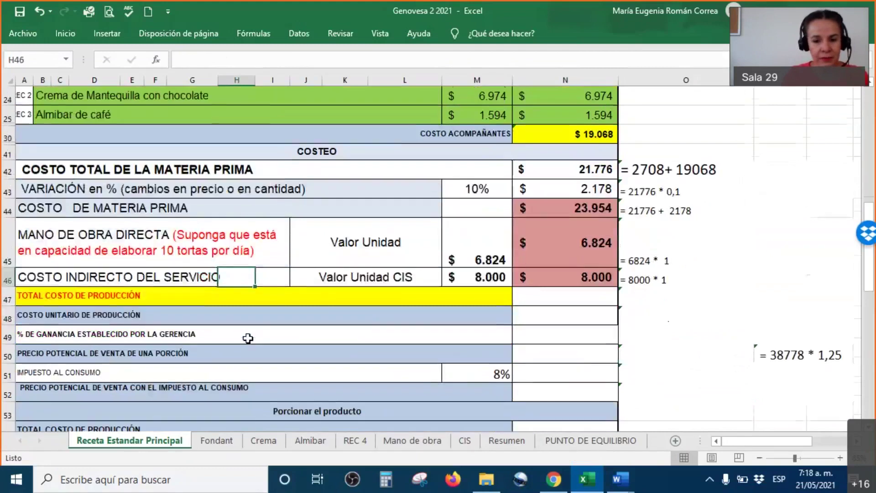
click(553, 302)
drag(574, 206, 653, 297)
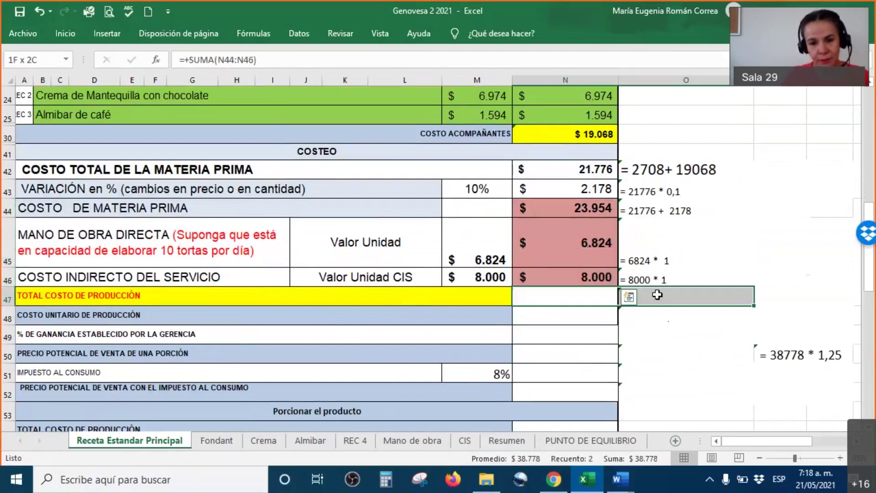
right_click(653, 297)
key(Escape)
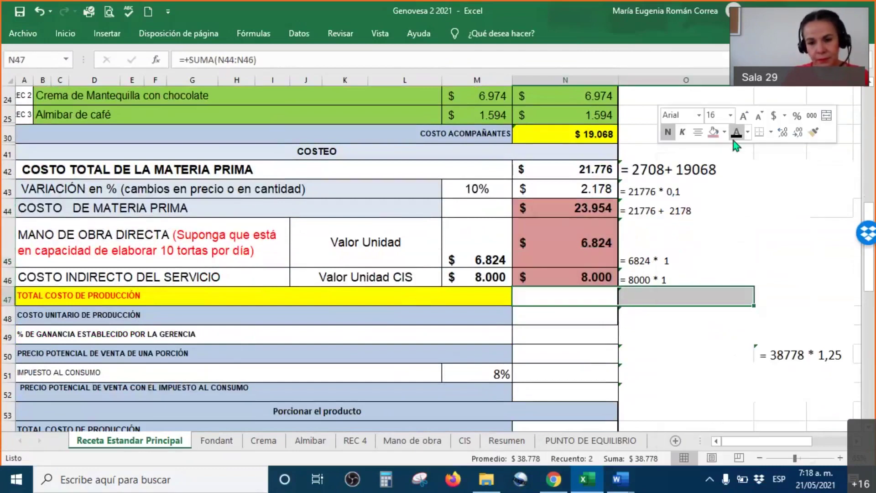
click(650, 367)
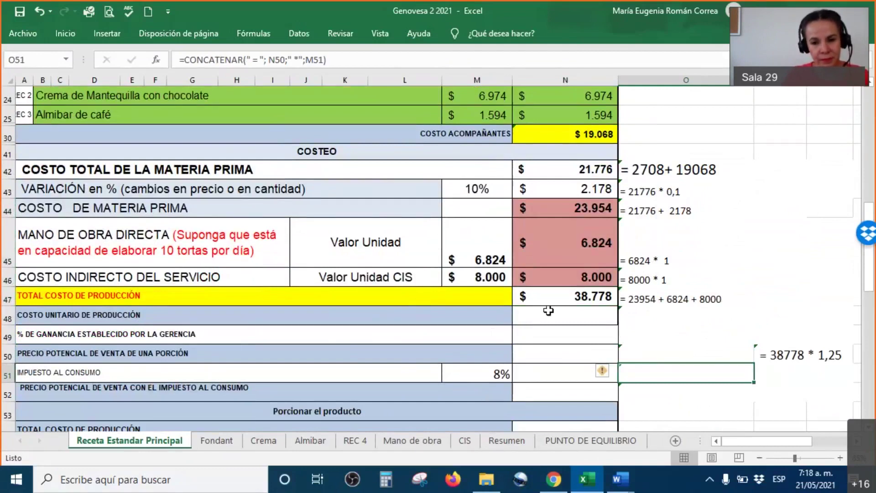
- Reveal the COSTO UNITARIO DE PRODUCCIÓN amount and its calculation in N48:O48 with a black font, and check the N48 formula
click(565, 315)
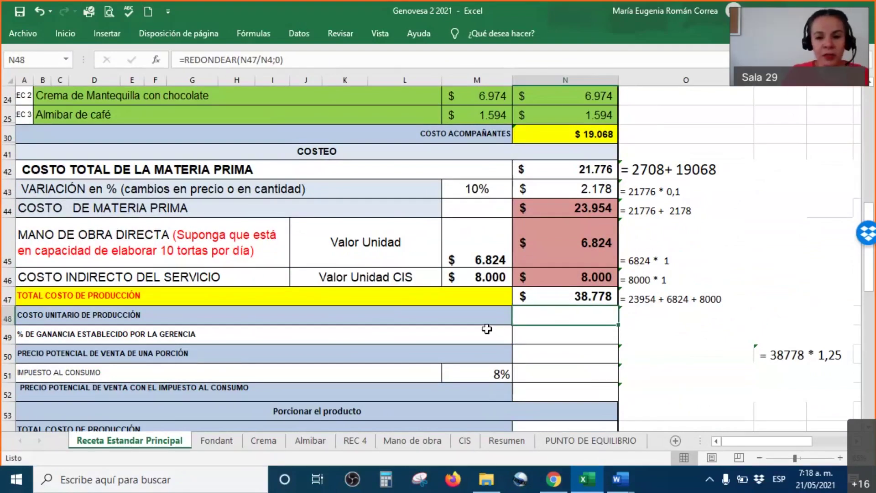
click(689, 316)
shift+click(595, 316)
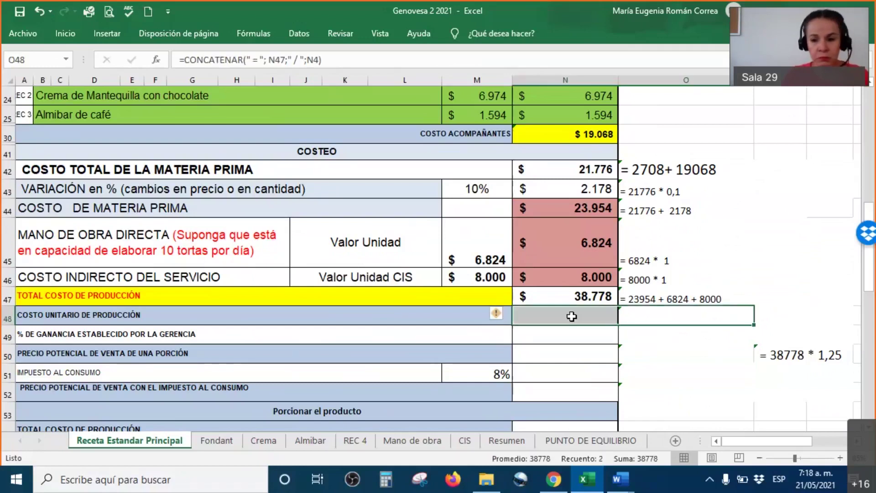
right_click(573, 318)
click(640, 355)
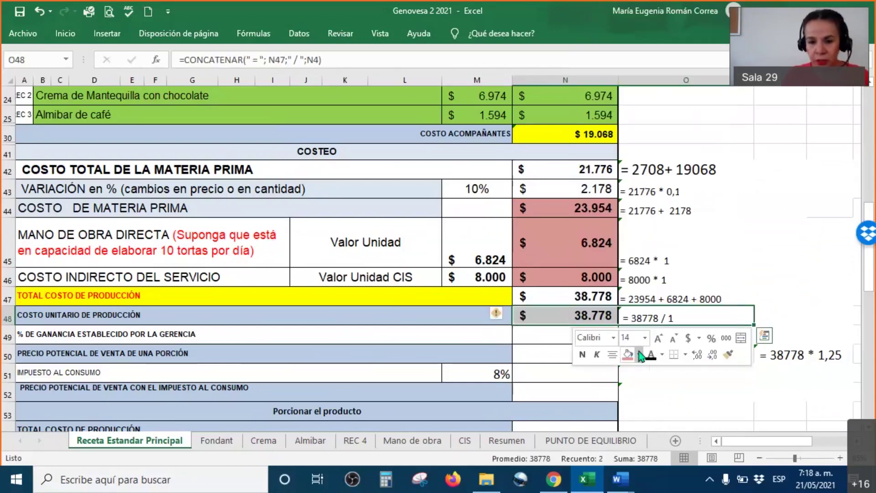
click(553, 314)
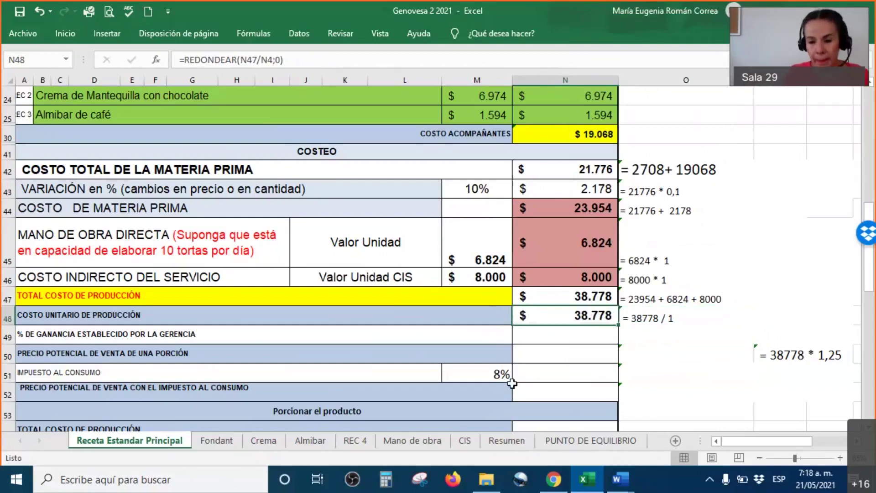
- Switch to the Torta Genovesa con mano de obra Word document and maximize it to check the Costeo data
mouse_move(626, 471)
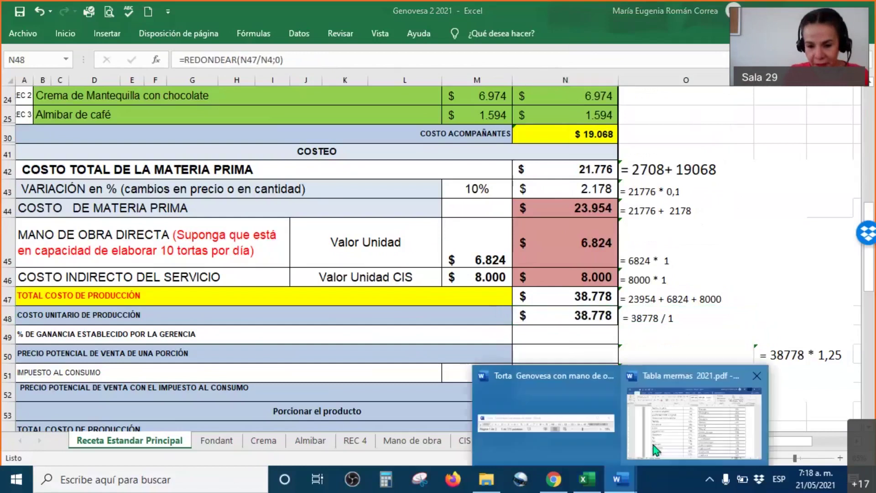
click(579, 427)
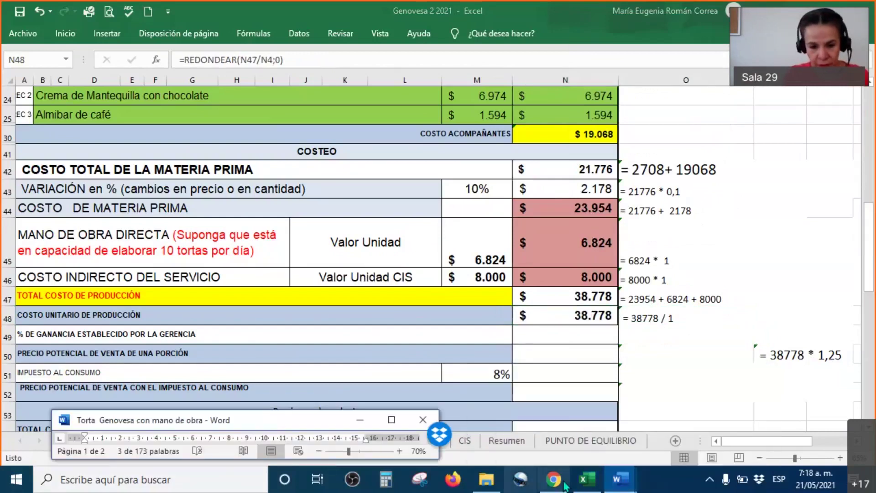
click(395, 417)
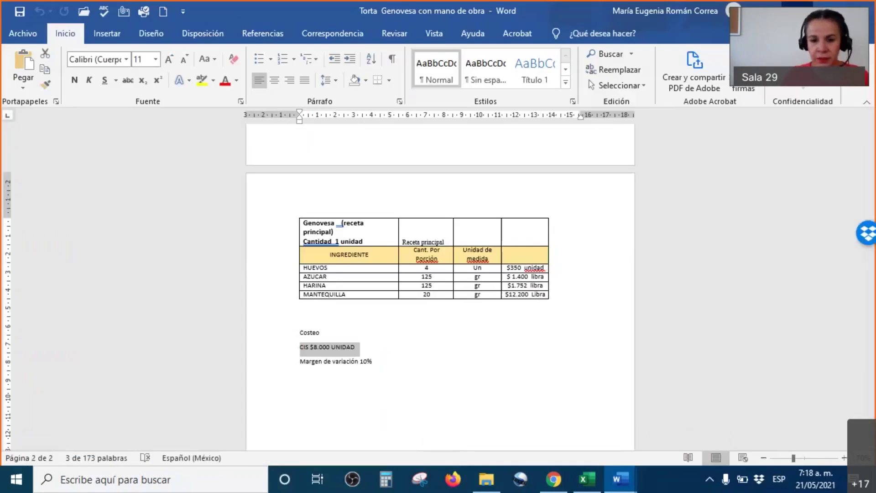
- Return to the Excel workbook and reveal the profit percentage and PPVENTA formula in N49:O49 by setting their font colour to black
key(alt+Tab)
drag(639, 335, 672, 335)
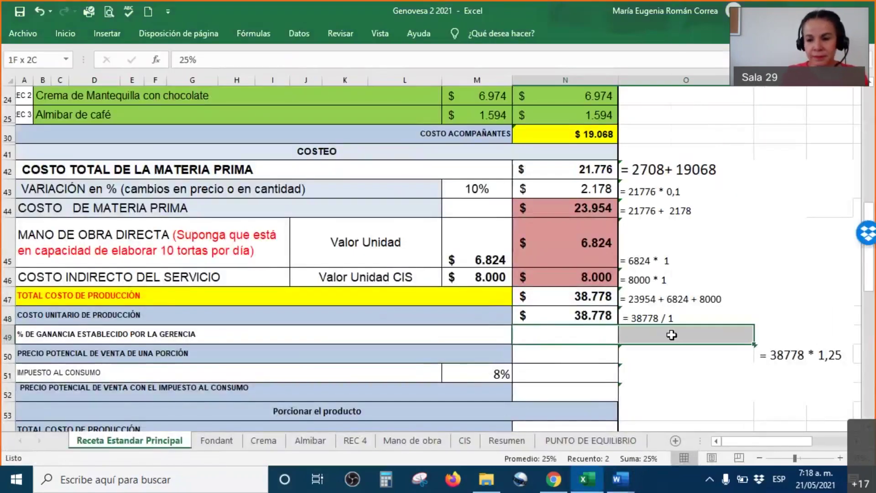
right_click(671, 335)
click(744, 374)
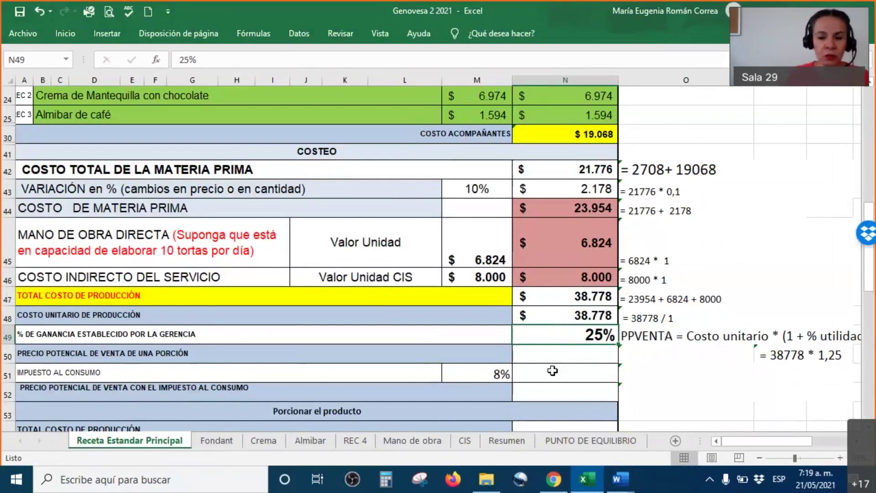
- Draw pink check marks over Costo unitario, 1 and % utilidad in the PPVENTA formula and beside the unit cost in N48
key(Right)
key(Right)
key(Right)
key(Right)
key(Right)
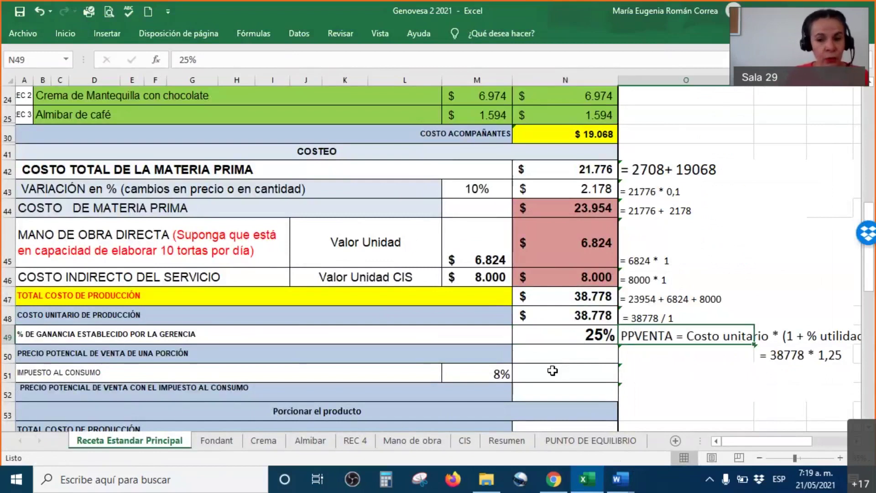
key(Right)
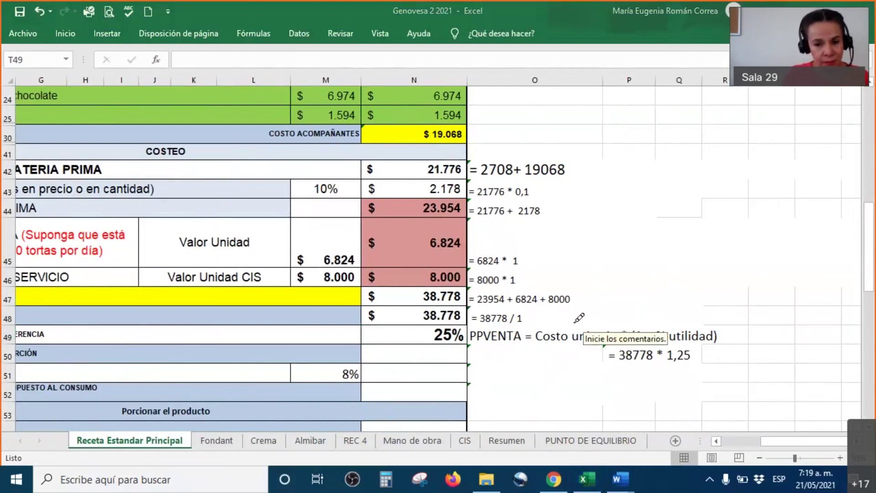
drag(576, 325, 606, 290)
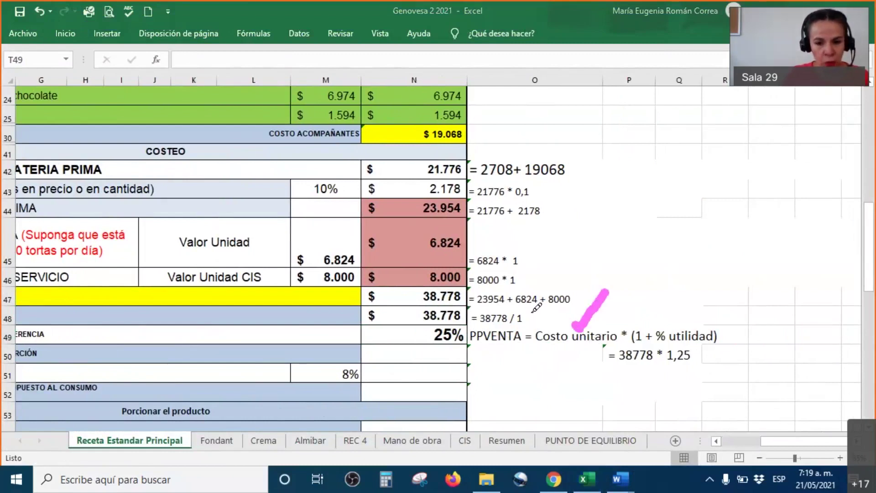
drag(373, 313, 409, 285)
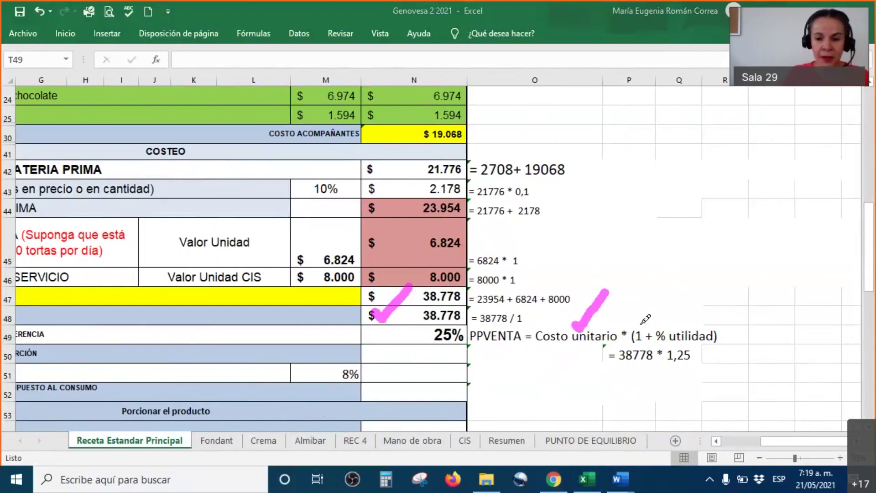
mouse_move(638, 324)
mouse_down()
mouse_move(641, 332)
mouse_move(664, 299)
mouse_move(691, 316)
mouse_move(725, 284)
mouse_up()
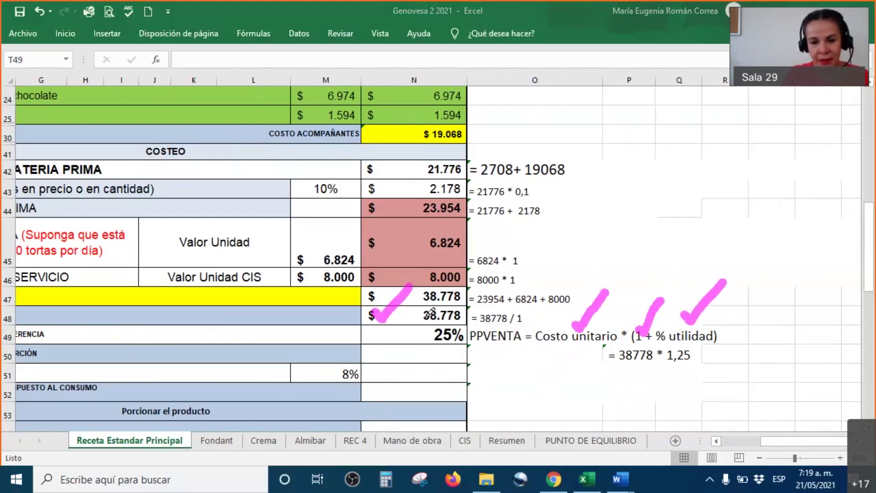
- Draw red check marks beside N48, over the 1 and before PPVENTA, and a red bracket around the = 38778 * 1,25 calculation
drag(409, 313, 436, 285)
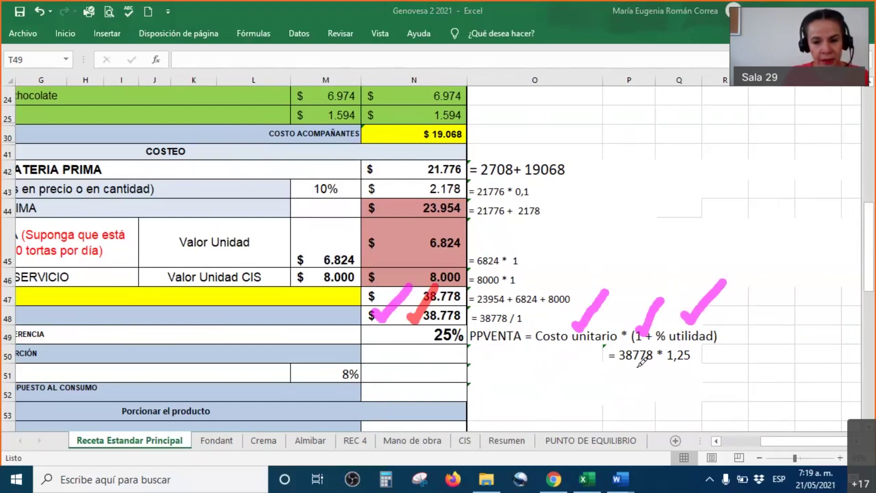
drag(639, 319, 669, 267)
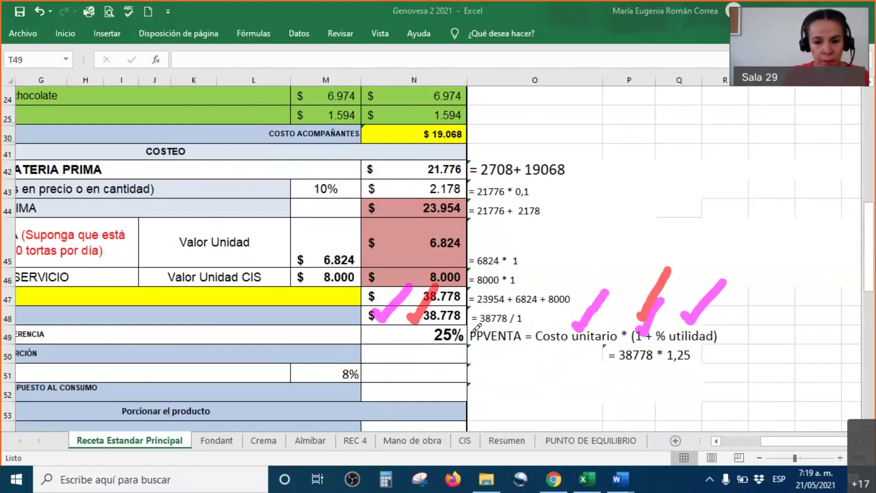
drag(463, 331, 506, 305)
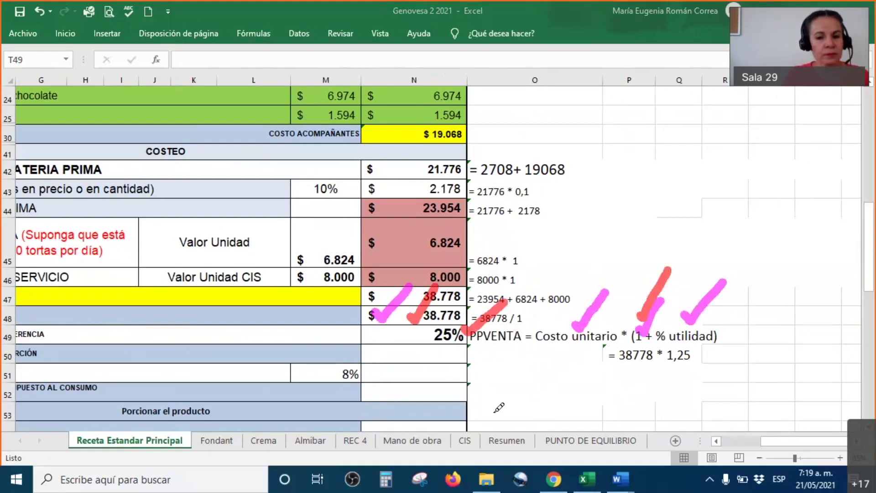
mouse_move(593, 343)
mouse_down()
mouse_move(599, 385)
mouse_move(732, 377)
mouse_up()
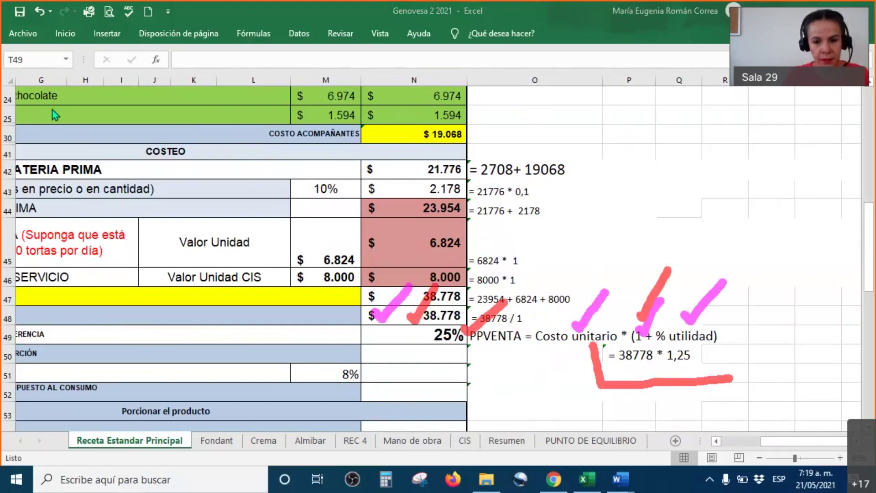
- Reveal the sale price and consumption tax calculations in O50:Q52 by setting their font colour to black
drag(487, 352, 694, 392)
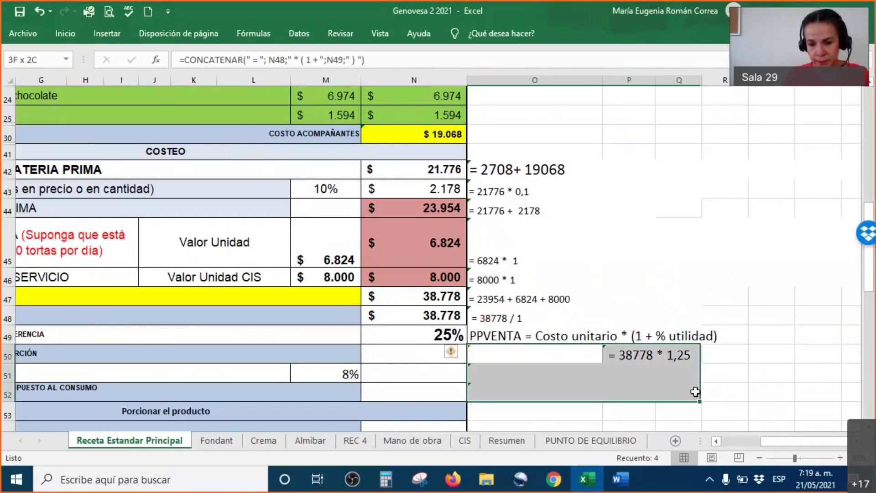
right_click(678, 388)
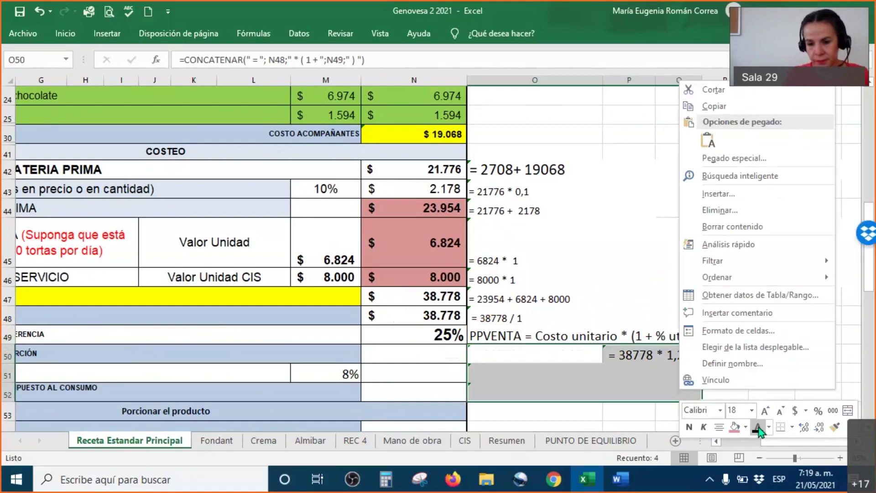
click(758, 428)
click(771, 255)
click(542, 360)
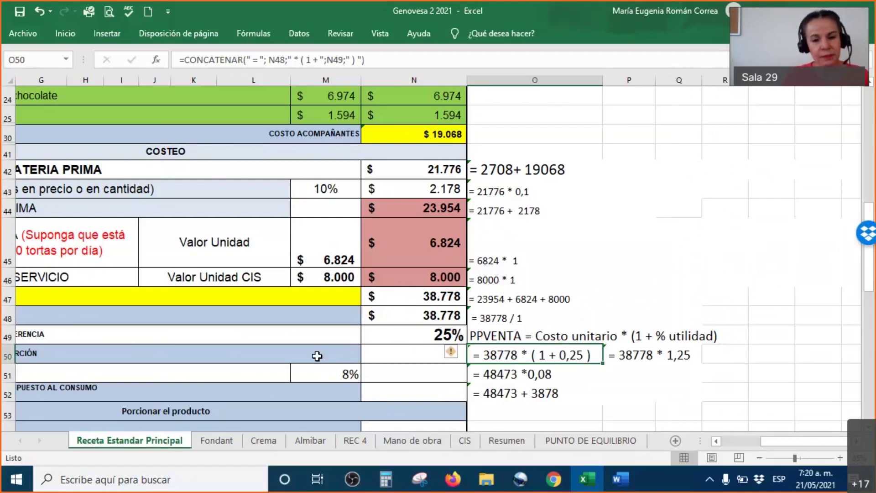
- Reveal the PRECIO POTENCIAL DE VENTA DE UNA PORCIÓN amount in N50 with a black font after checking its formula
double_click(385, 355)
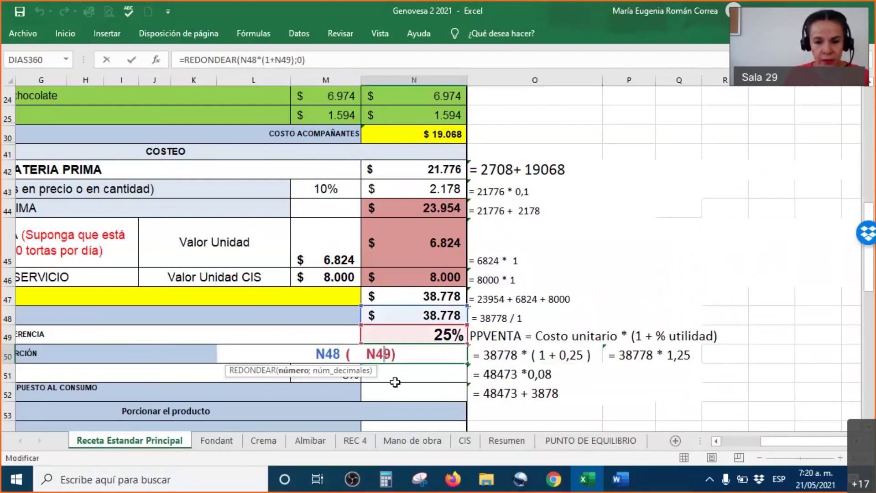
key(Return)
key(Up)
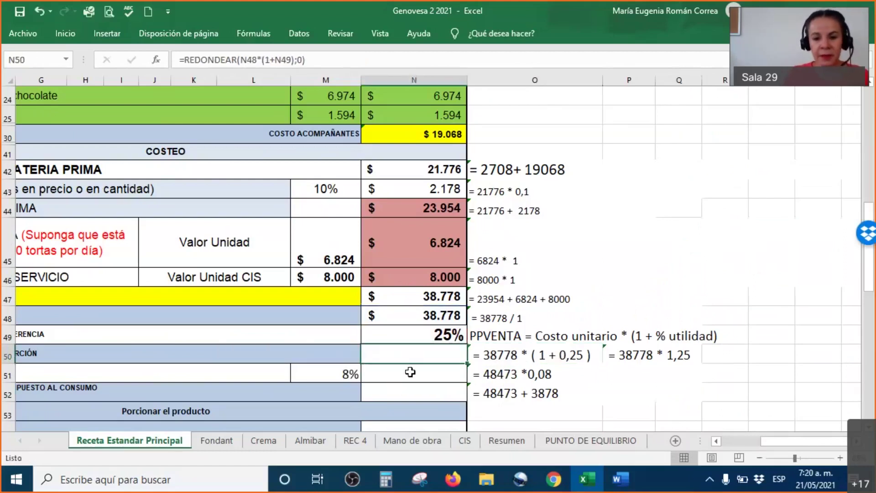
right_click(410, 358)
key(Escape)
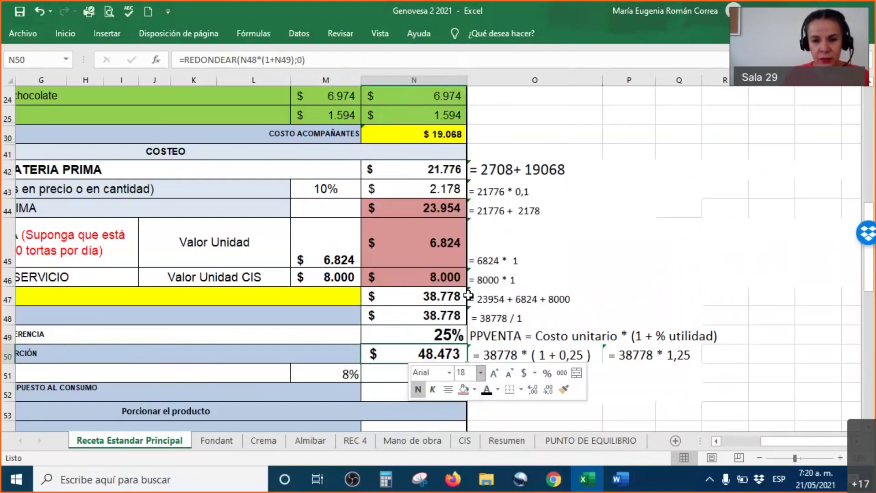
- Widen column N so that the whole REDONDEAR formula in N50 fits, and check that formula
drag(466, 80, 641, 81)
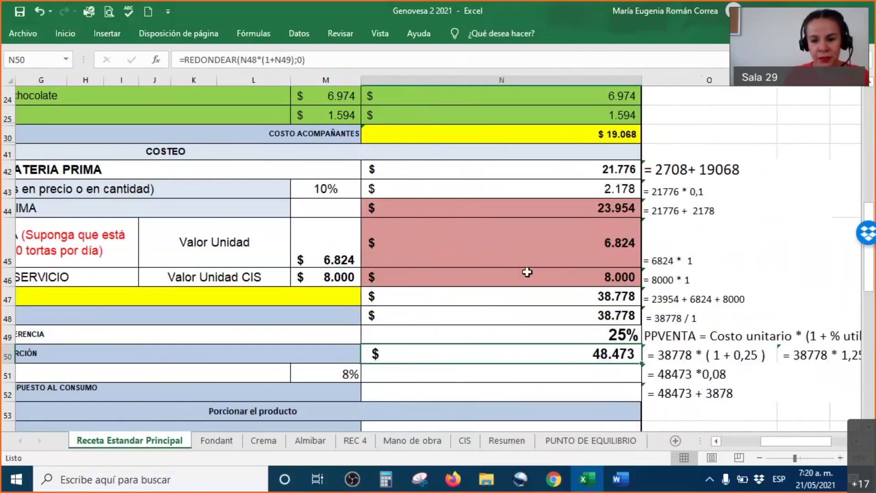
double_click(525, 354)
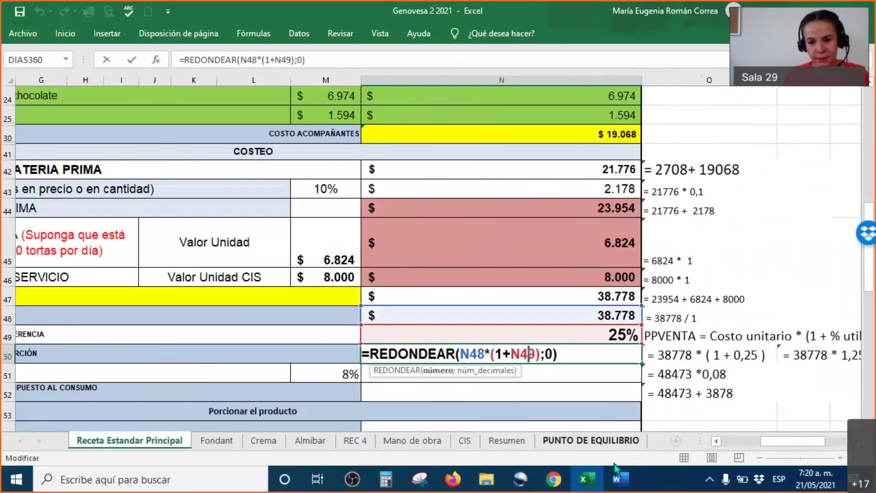
key(Escape)
scroll(656, 441, right, 2)
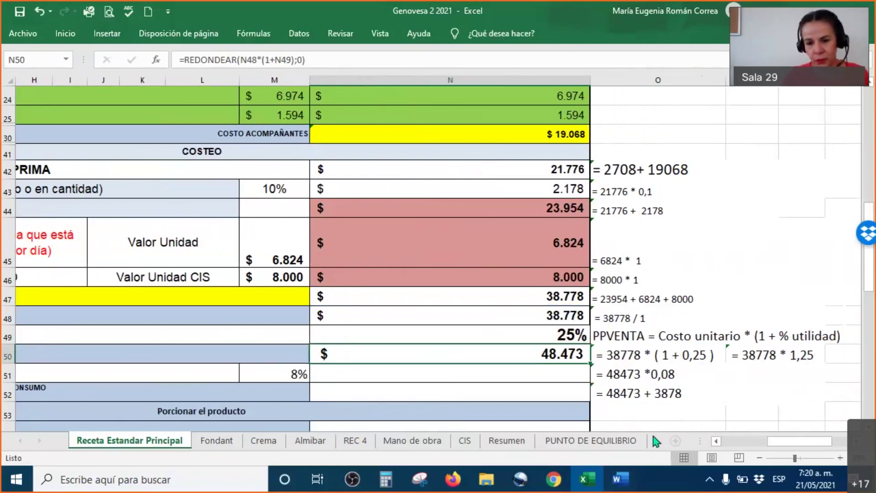
double_click(536, 355)
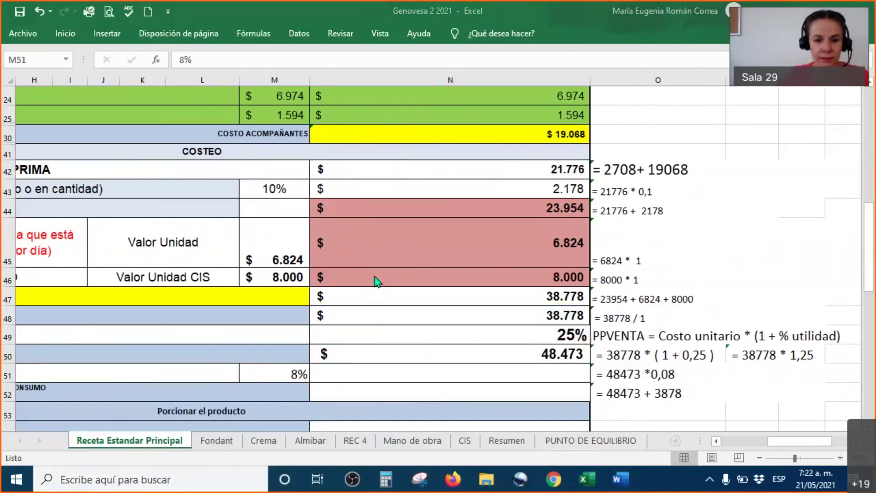
- Examine the 8% consumption tax row, comparing the rate in M51 and the N51 formula with the sale price in N50
scroll(382, 342, down, 1)
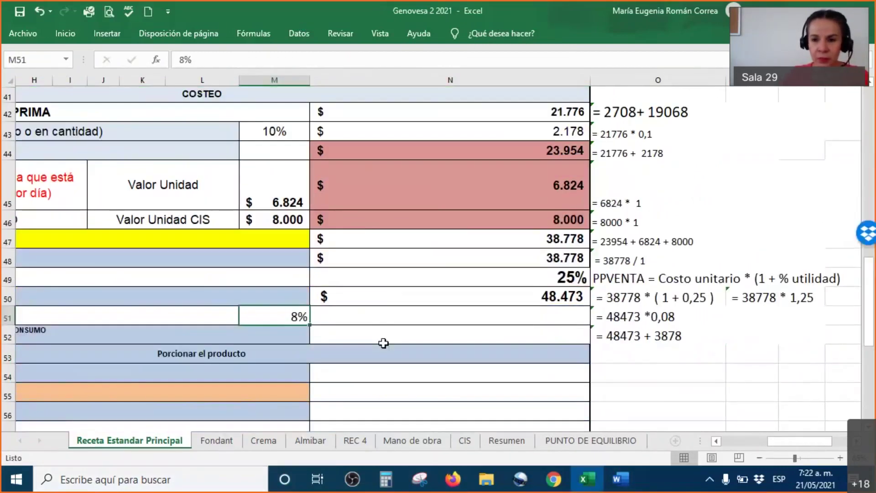
click(403, 318)
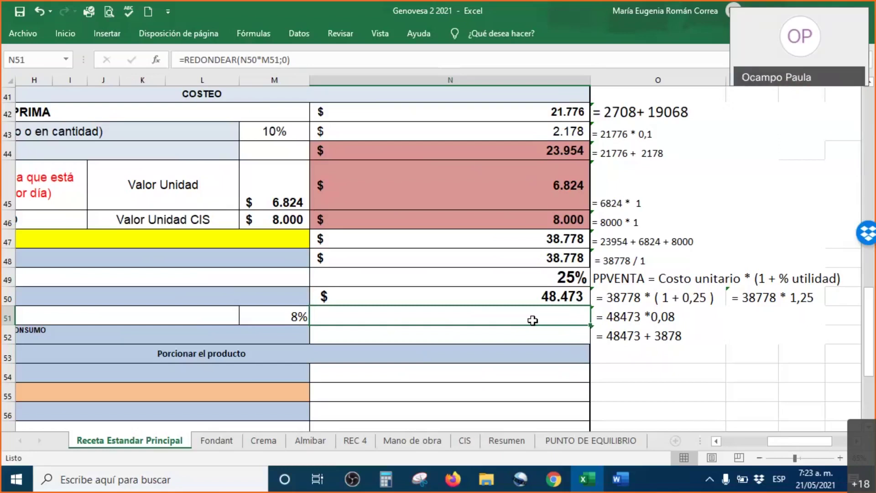
drag(528, 319, 539, 338)
drag(301, 318, 444, 333)
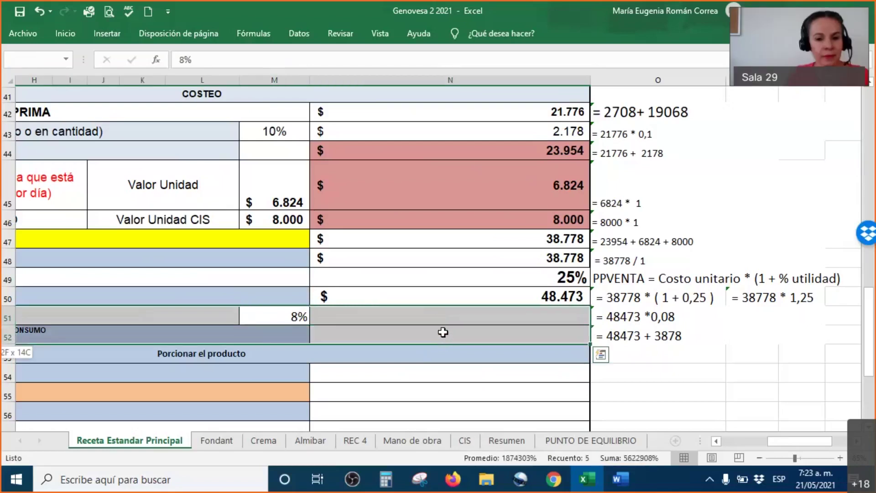
click(442, 314)
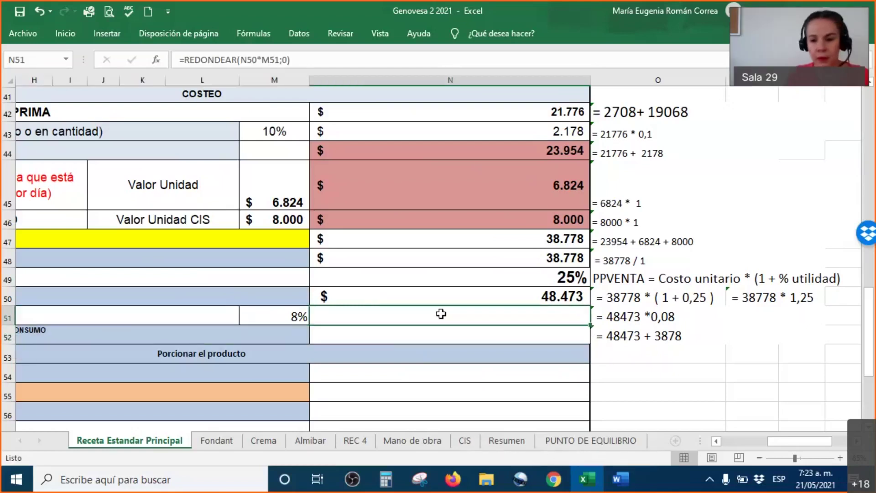
click(268, 313)
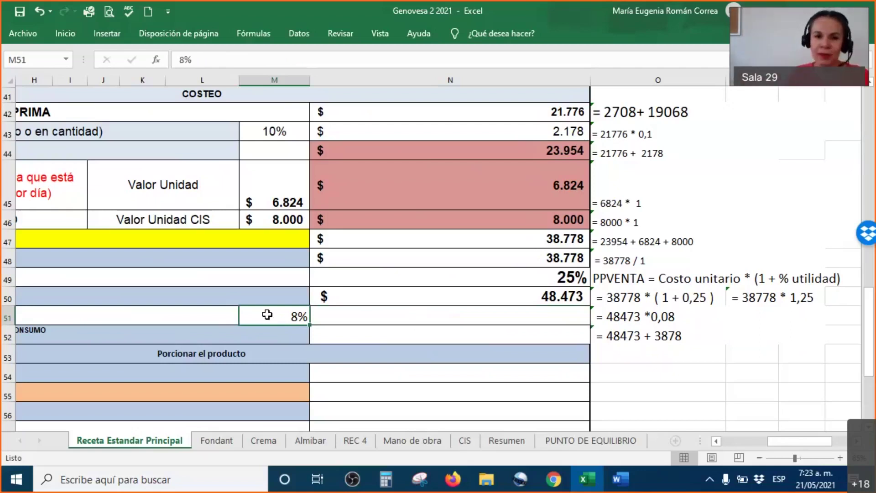
click(476, 316)
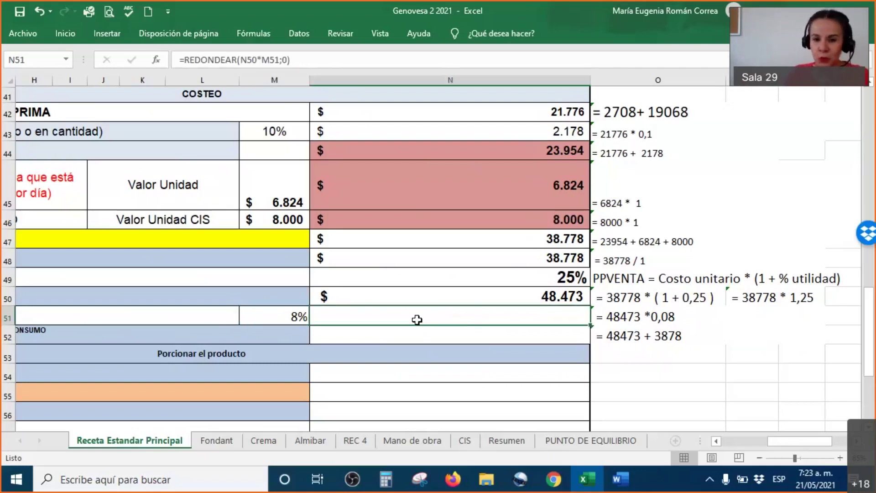
click(581, 297)
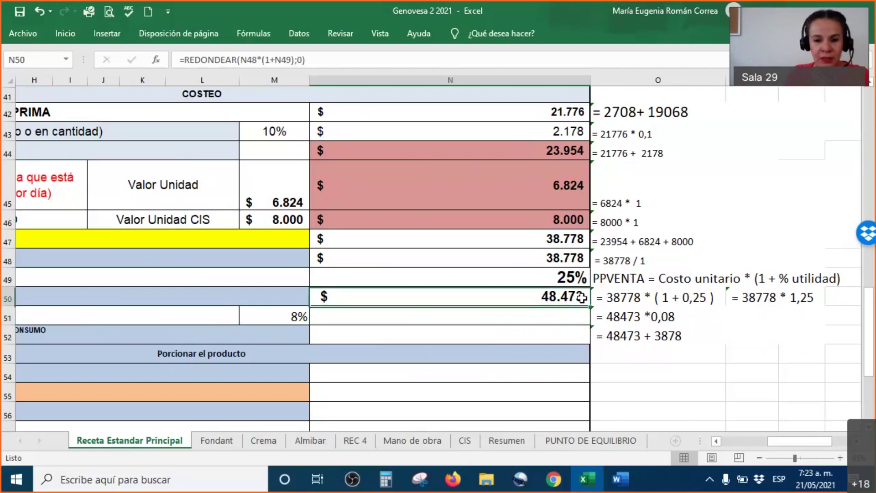
- Reveal the IMPUESTO AL CONSUMO amount in N51 by setting its font colour to black
click(491, 322)
right_click(492, 322)
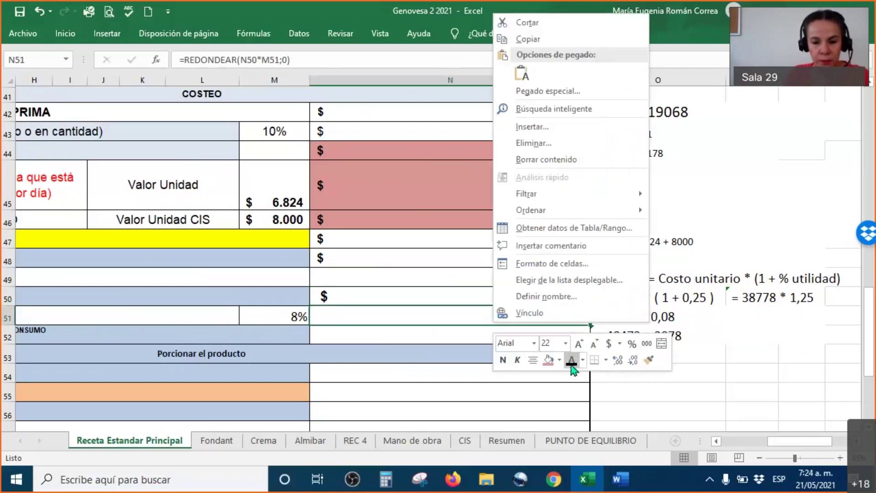
key(Escape)
click(395, 369)
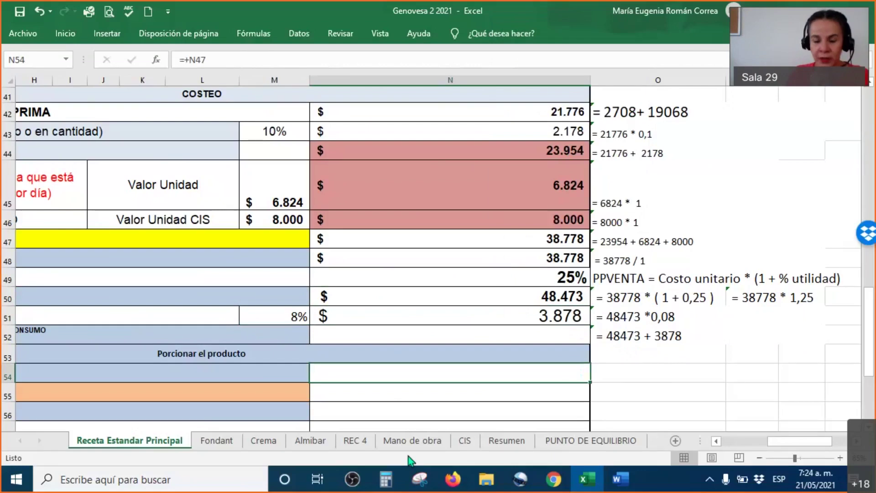
- Narrow column N so the Costeo row labels, amounts and adjacent calculations fit in view together
key(Home)
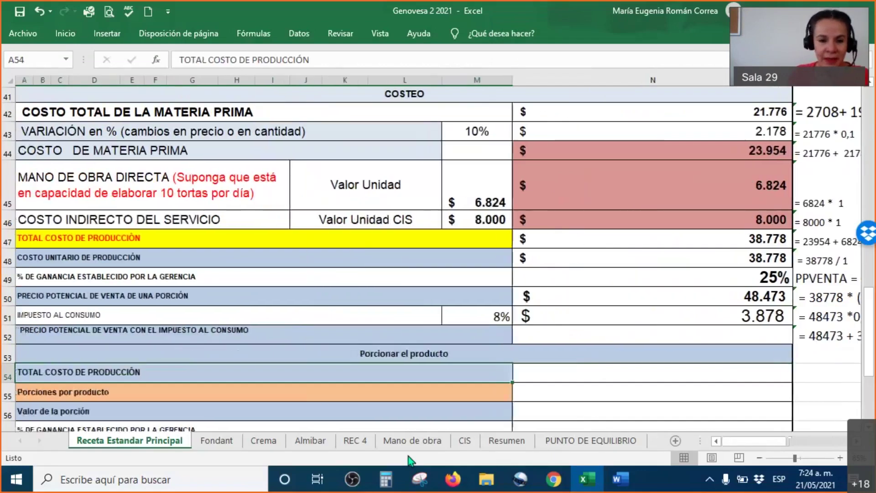
key(Right)
key(Right)
key(Left)
key(Up)
key(Up)
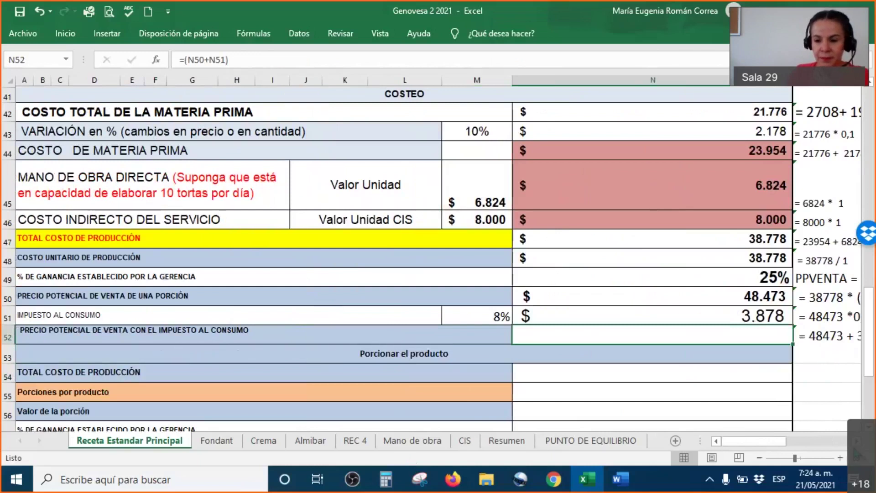
scroll(743, 95, right, 2)
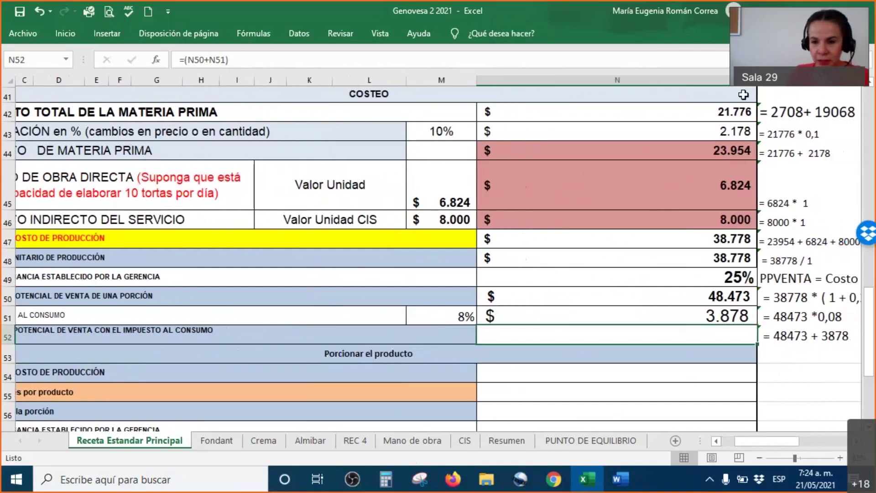
click(744, 94)
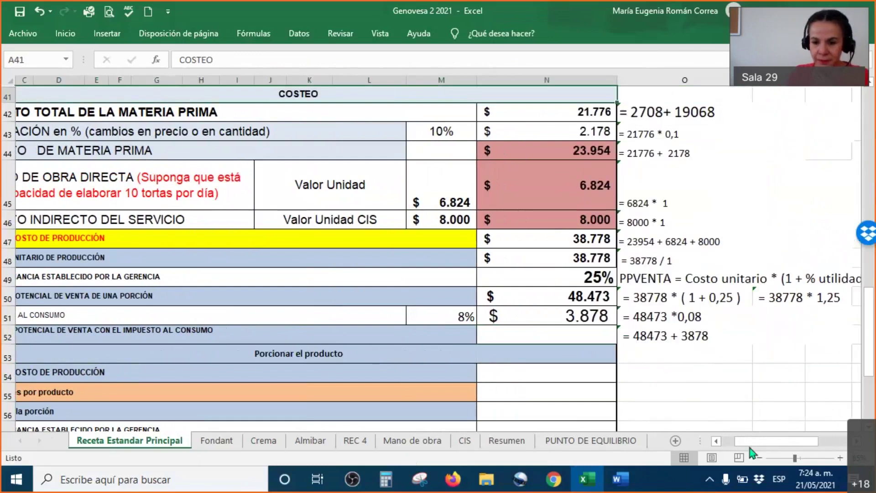
drag(752, 443, 736, 444)
- Check the sum of N50:N51, and reveal the sale price including consumption tax in N52 with a black font
click(581, 336)
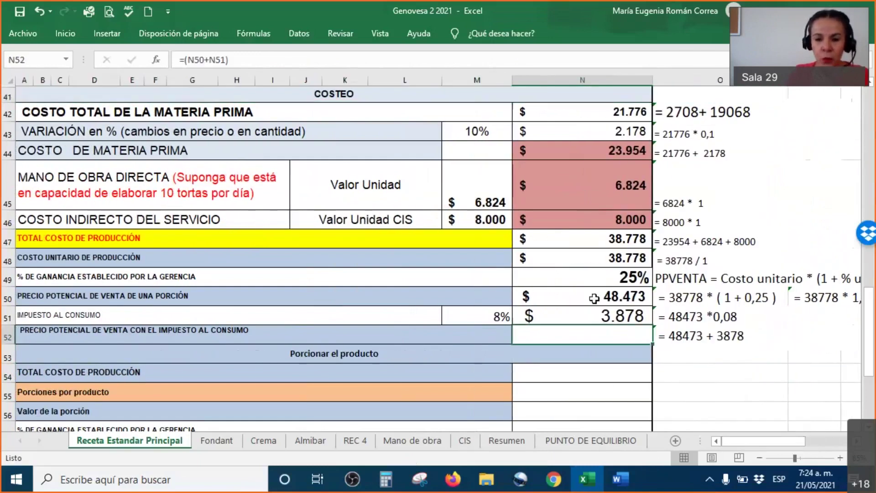
drag(584, 296, 583, 315)
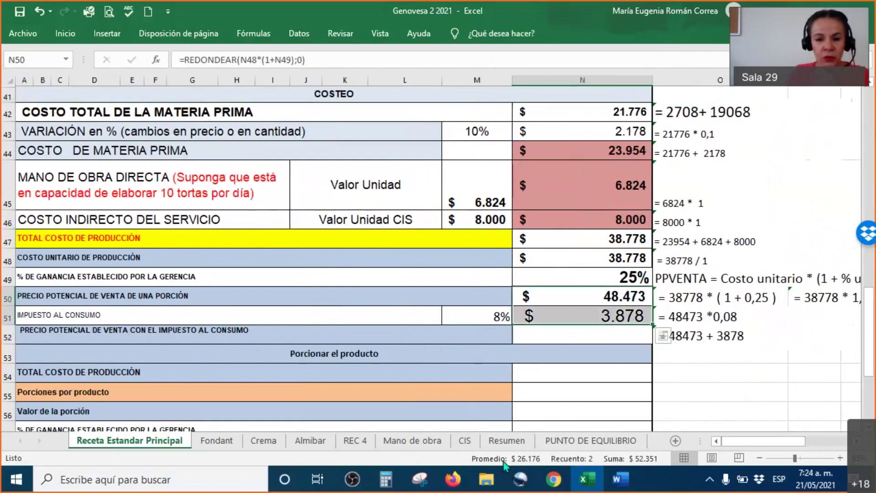
click(571, 317)
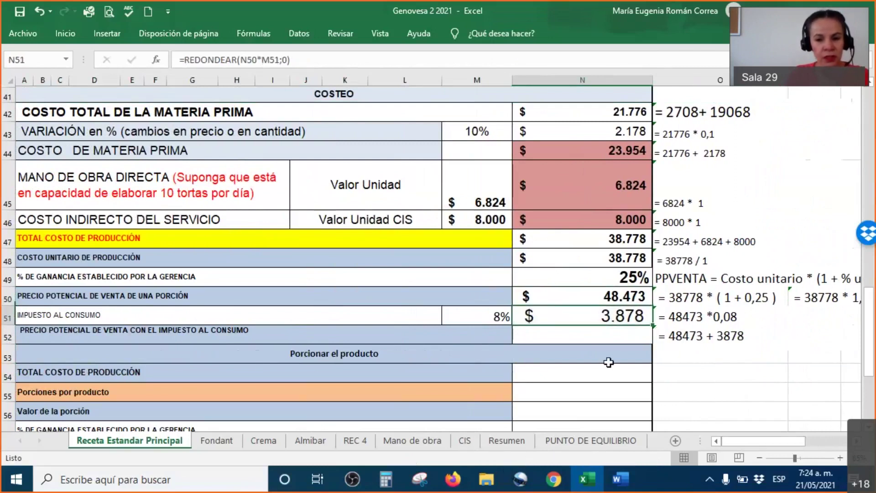
click(602, 337)
right_click(602, 338)
key(Escape)
click(742, 424)
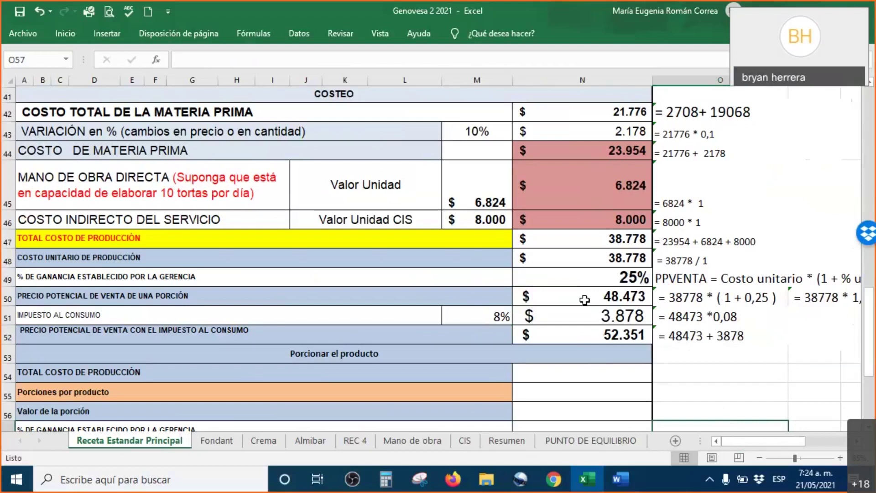
- Fill the sale price and tax cells N50:N52 with light purple and review the formula in each of them
drag(586, 301, 589, 335)
right_click(589, 334)
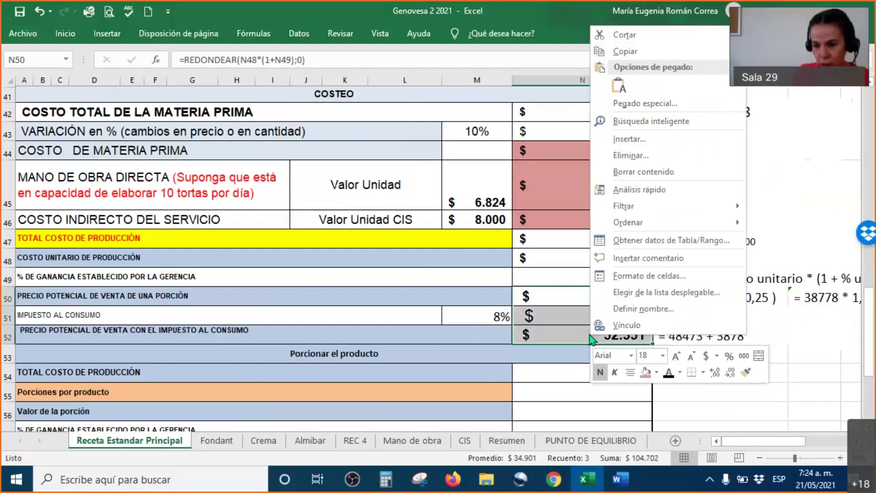
click(657, 371)
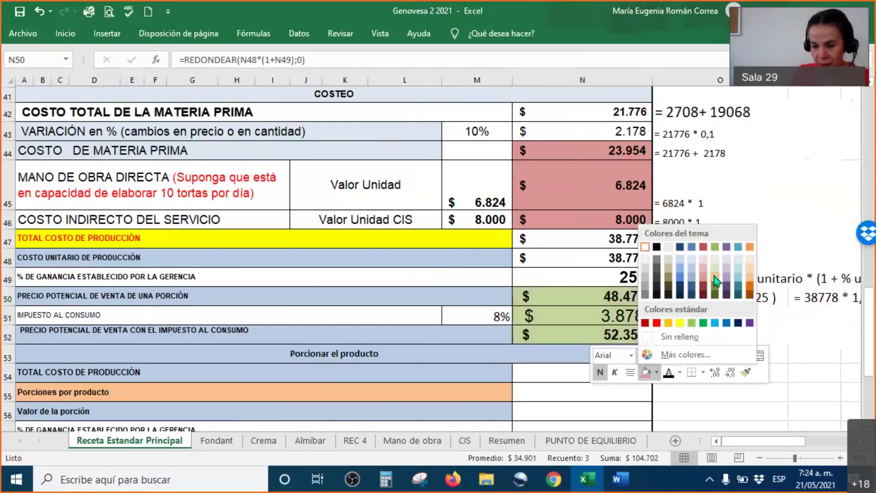
click(727, 270)
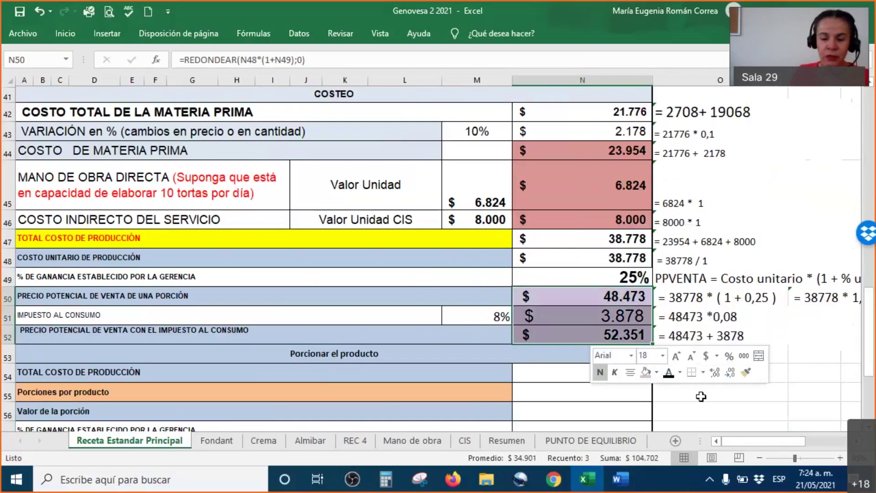
click(701, 396)
click(566, 298)
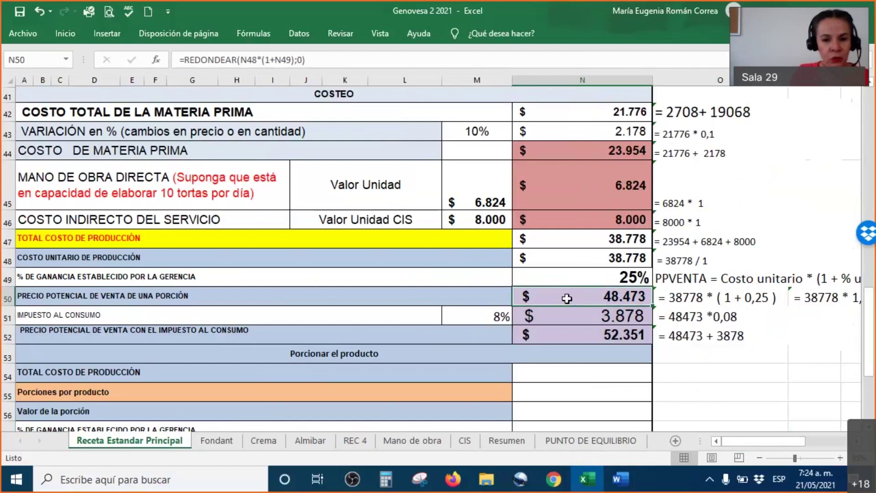
click(543, 314)
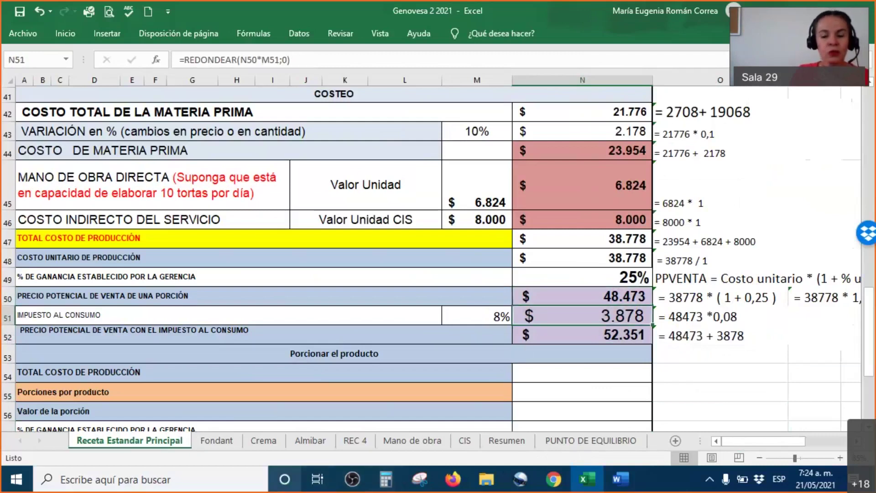
click(548, 336)
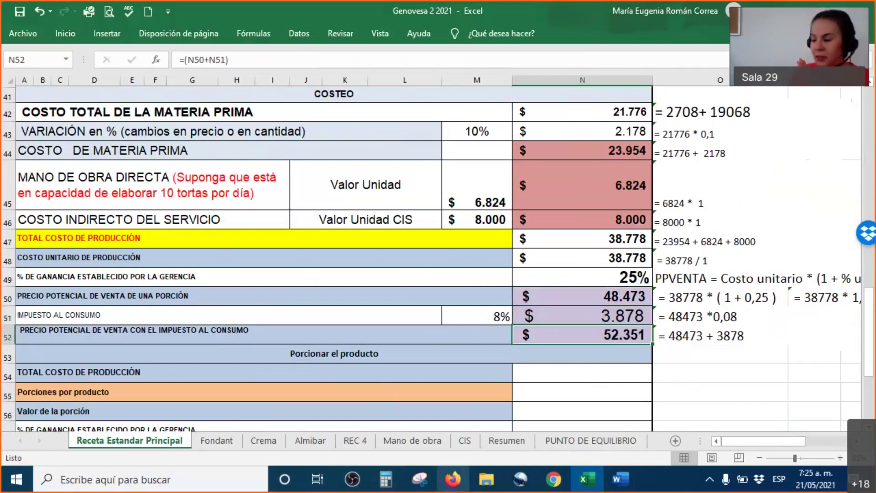